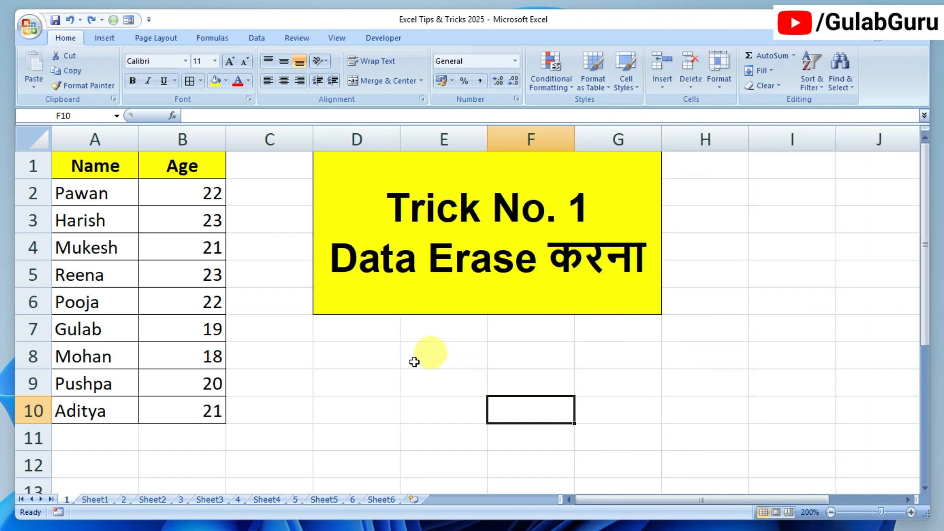
- Try deleting the contents of A2:B10 on Sheet1, and undo the deletion
left_click(497, 369)
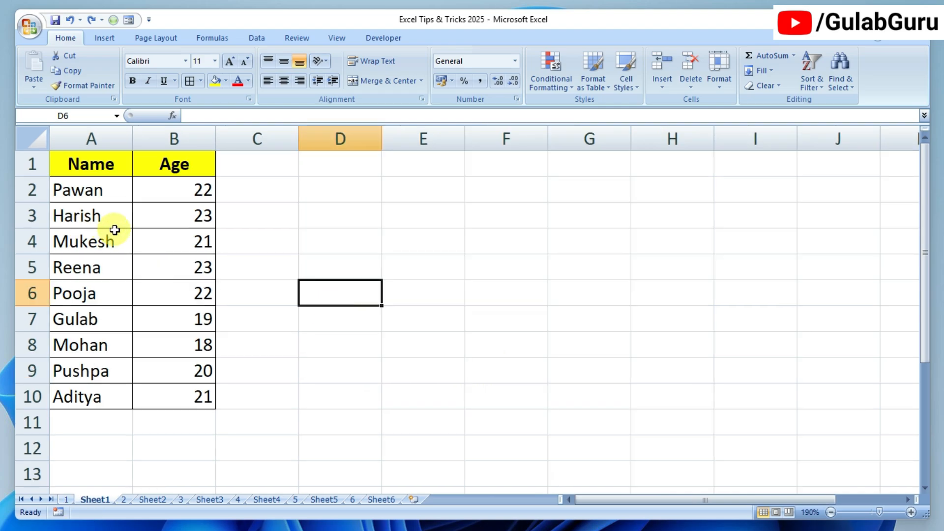
left_click_drag(91, 185, 191, 394)
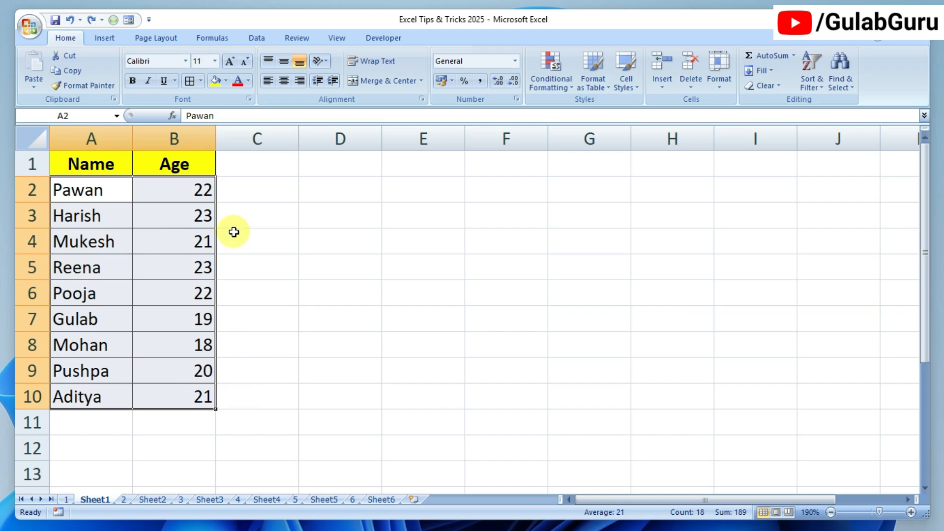
key("Delete")
left_click(248, 239)
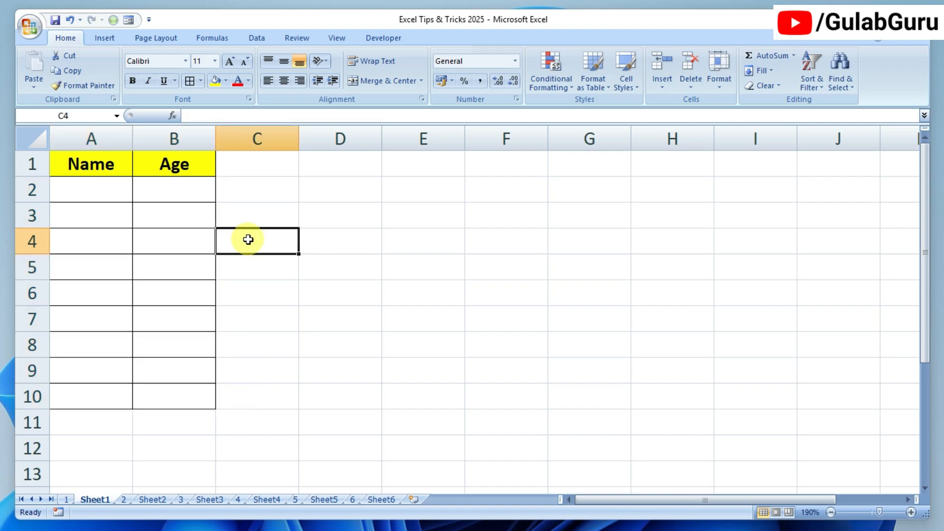
key("ctrl+z")
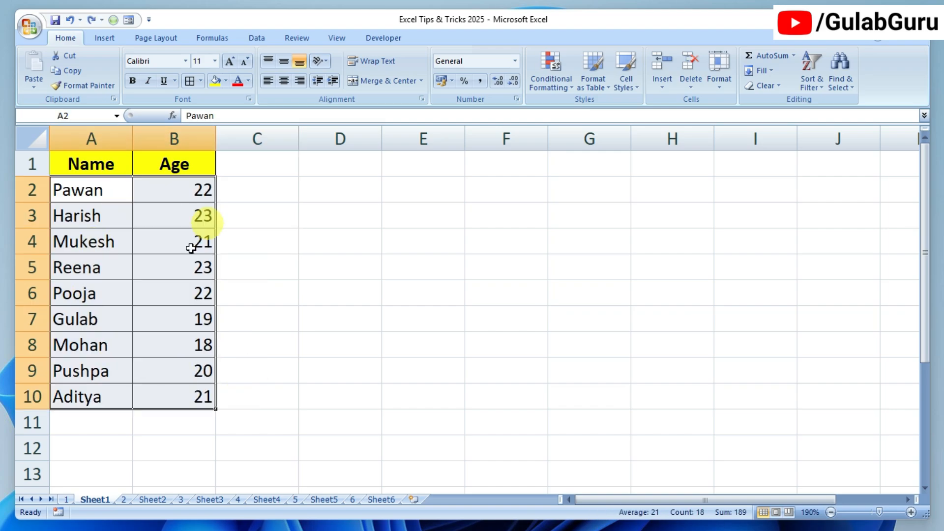
- Try Clear All on the name and age data in A2:B10, and undo it
left_click(780, 87)
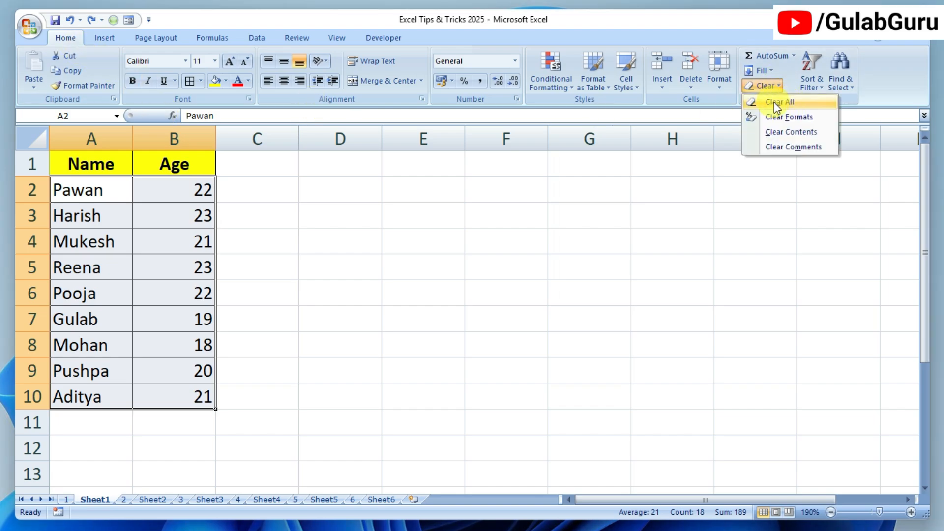
left_click(777, 104)
key("ctrl+z")
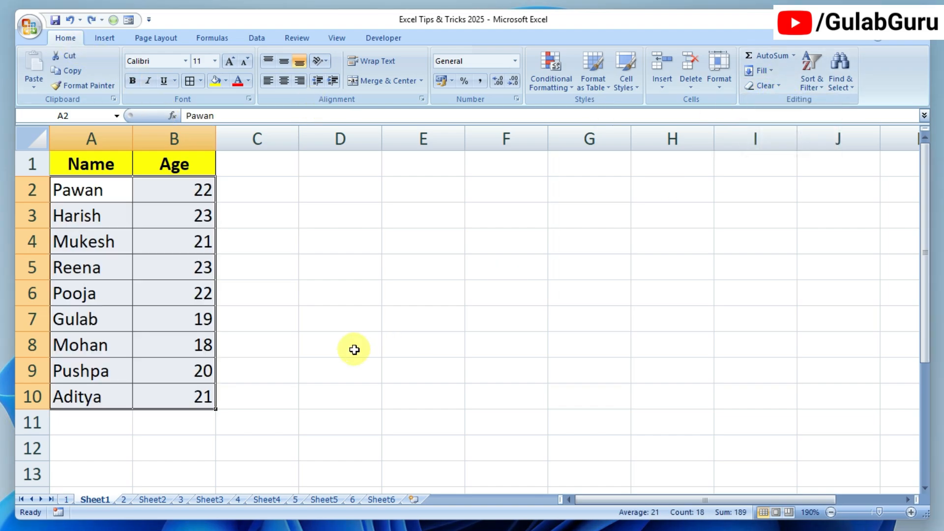
left_click(354, 350)
- Try deleting the contents of cells B4, A6 and B7 one by one, and undo all three deletions
left_click(143, 260)
left_click(112, 245)
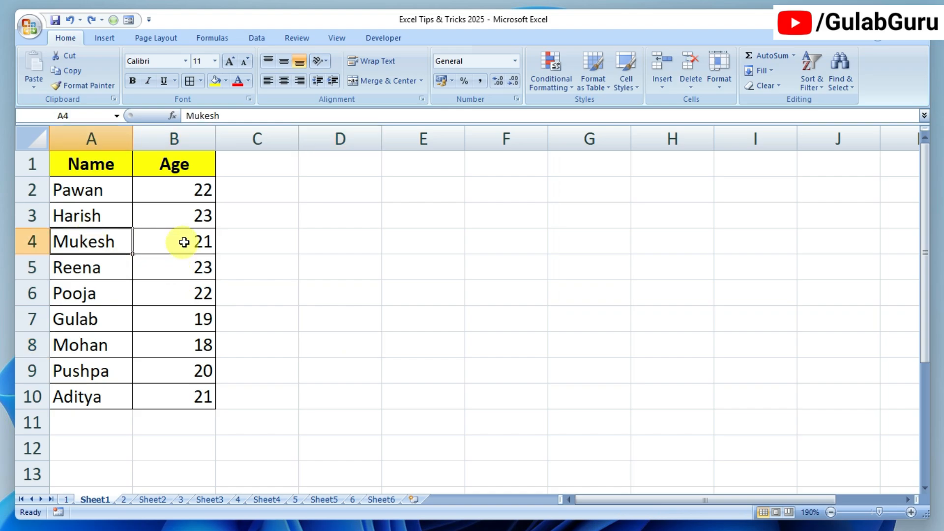
left_click(185, 241)
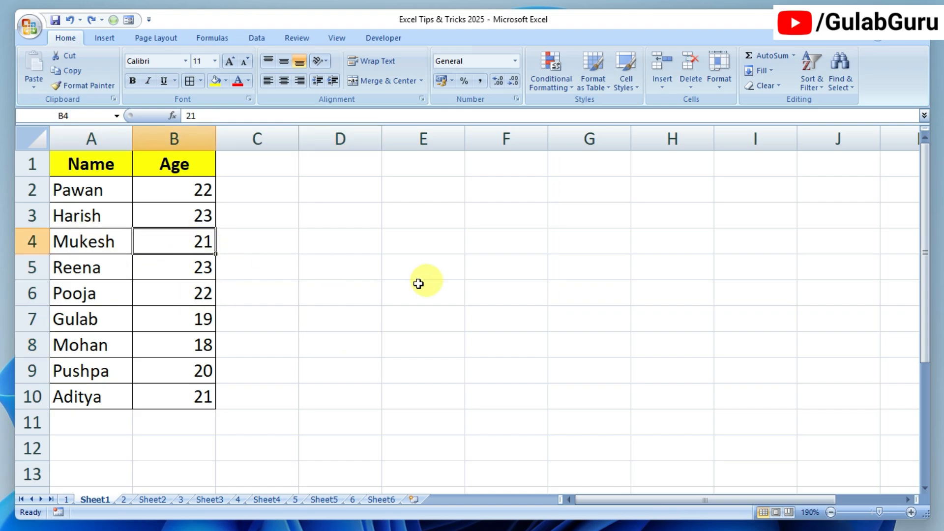
key("Delete")
left_click(109, 297)
key("Delete")
left_click(192, 322)
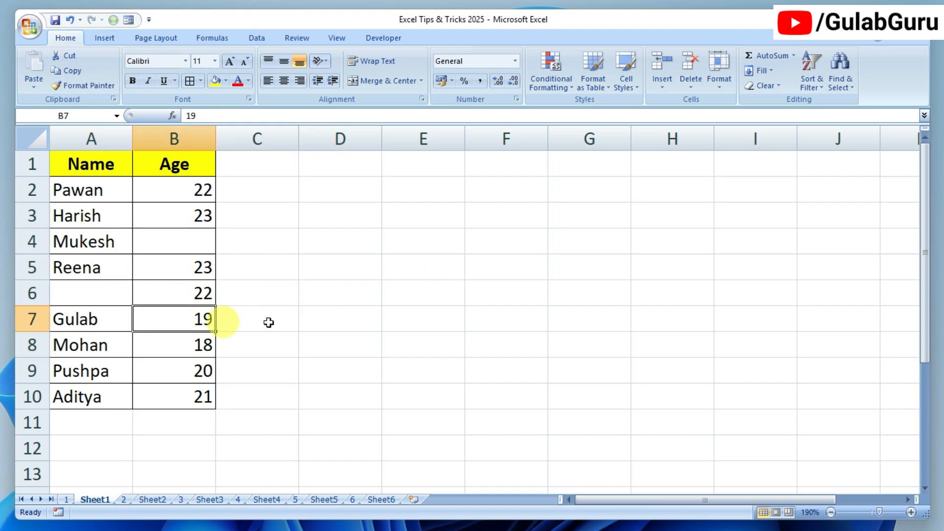
key("Delete")
left_click(341, 322)
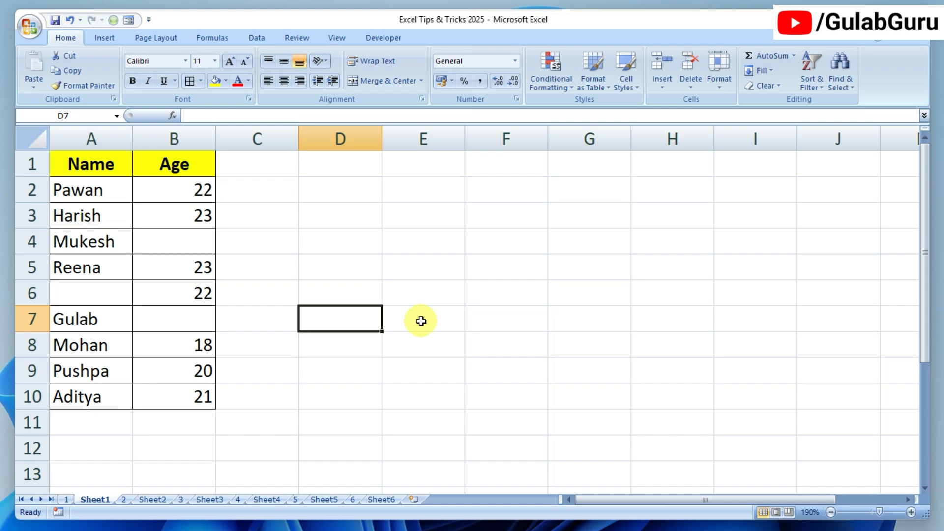
key("ctrl+z")
key("ctrl+z")
key("ctrl+z")
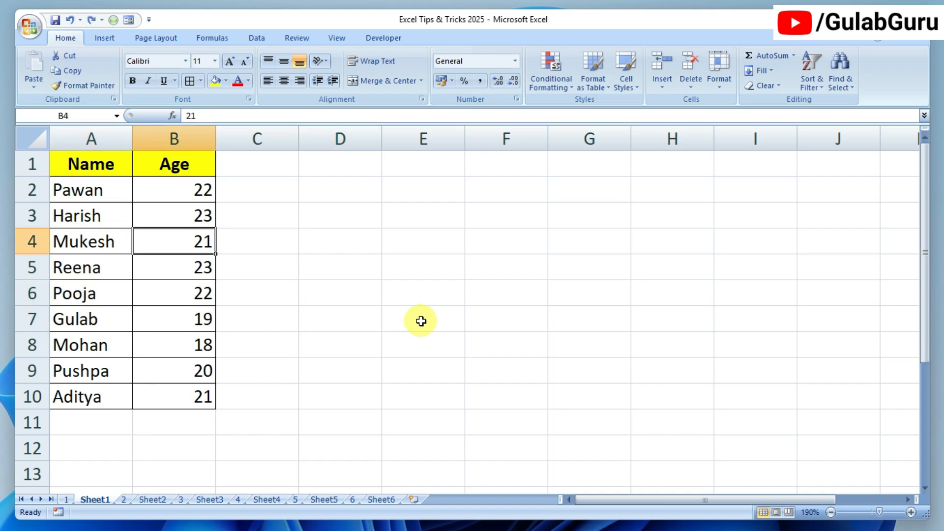
left_click(422, 321)
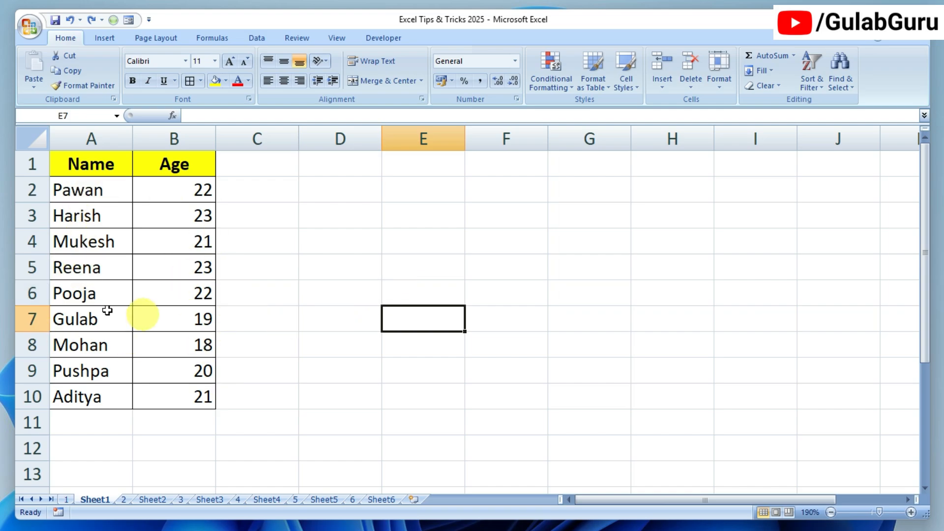
- Try erasing the data in A2:B10 with the fill handle, and undo the erasure
left_click_drag(77, 186, 203, 404)
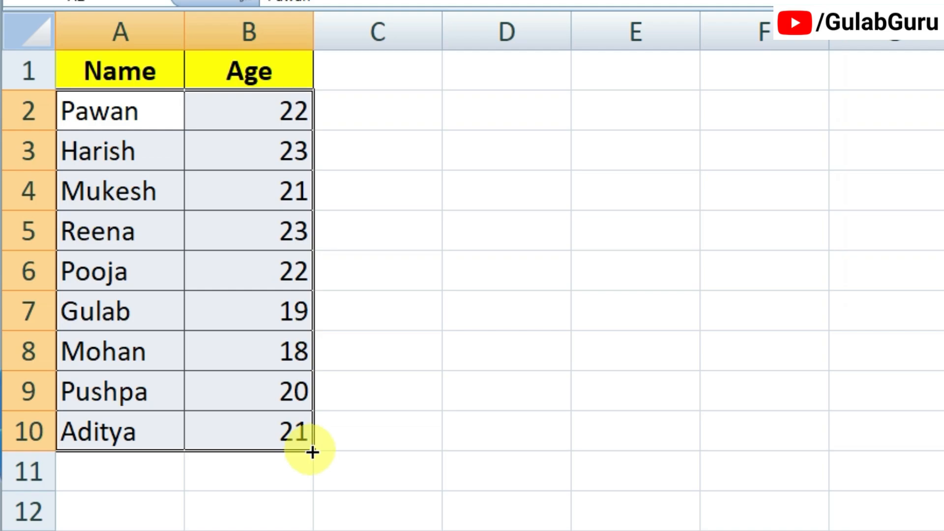
left_click_drag(312, 452, 305, 94)
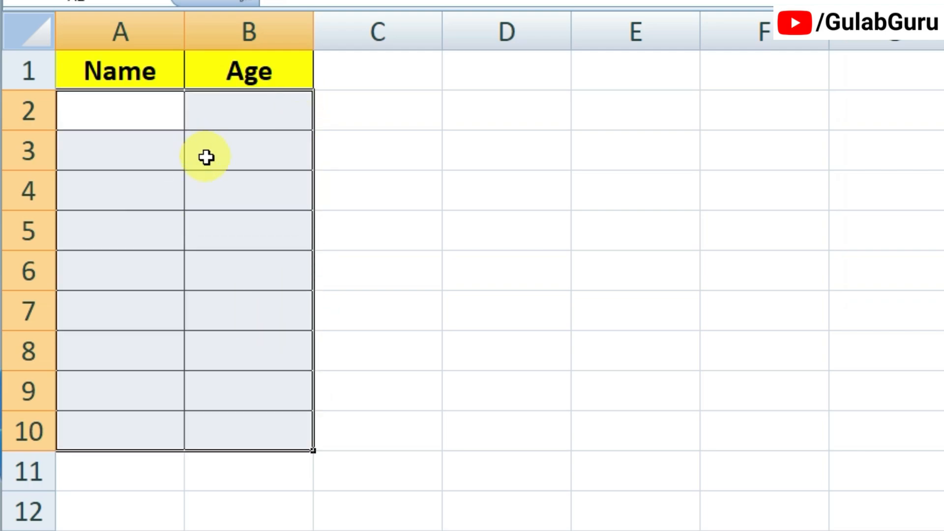
key("ctrl+z")
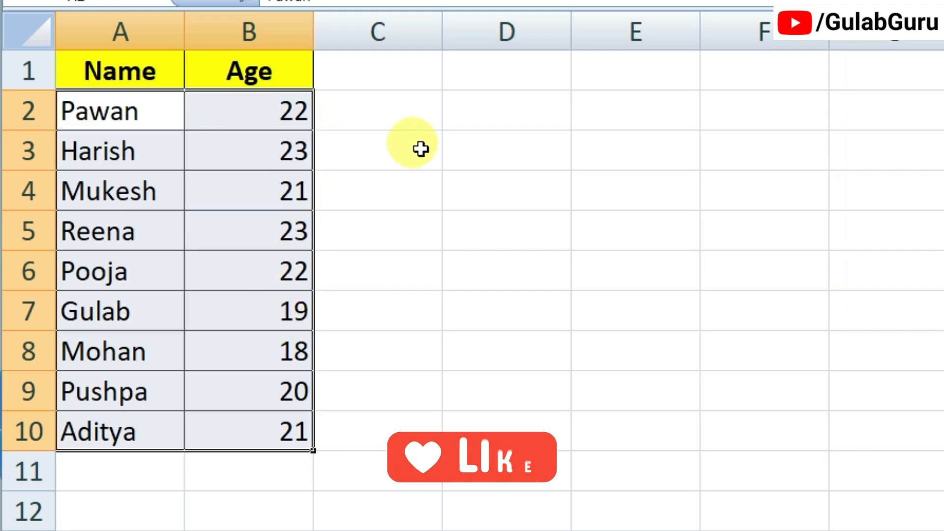
- Enter 1 and 2 in D3 and D4, and extend the number series down to 8 in D10
left_click(485, 150)
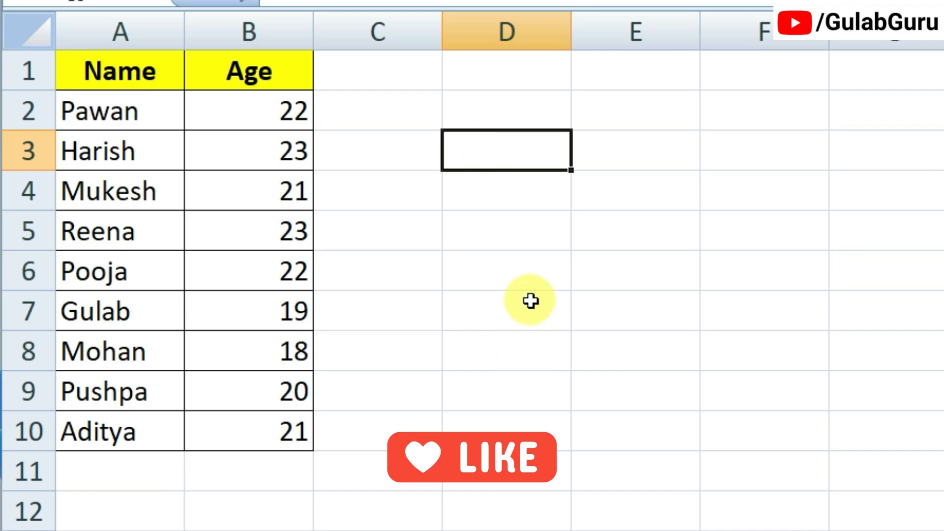
type("1")
key("Return")
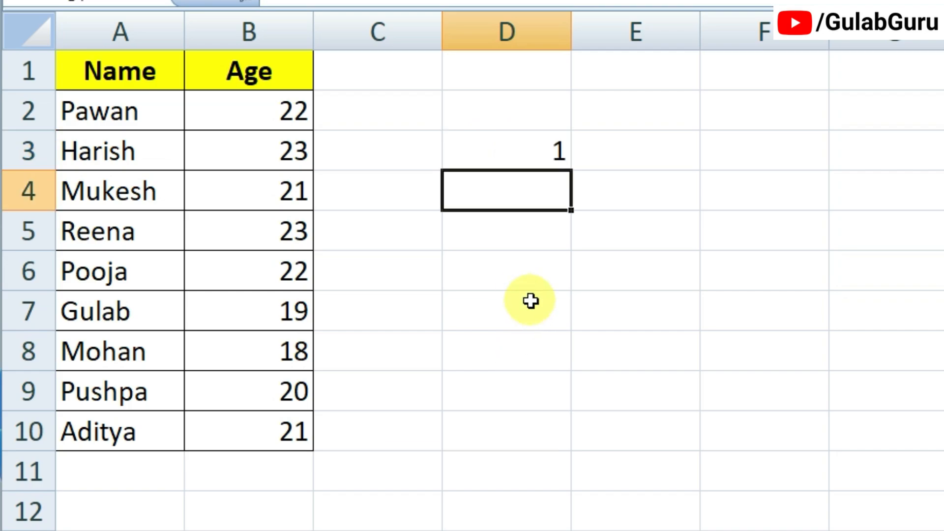
type("2")
left_click(600, 268)
left_click_drag(537, 154, 564, 447)
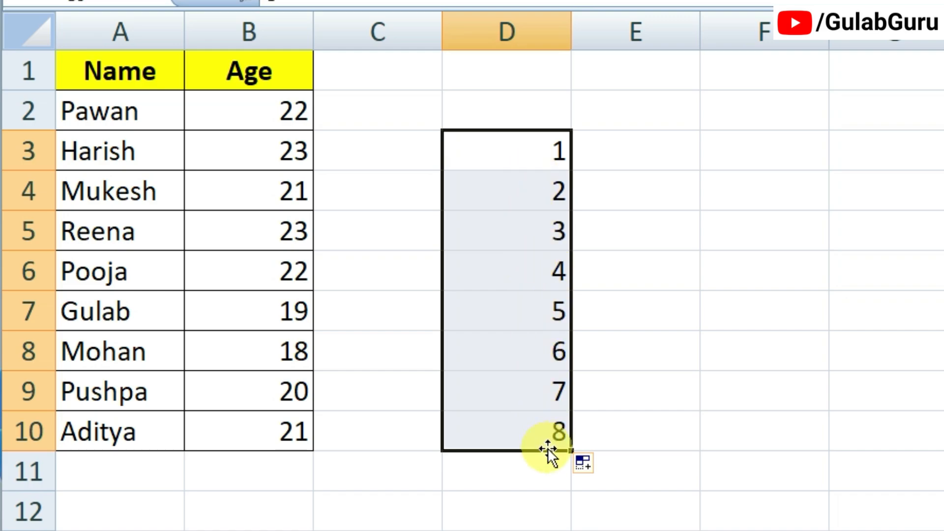
- Erase the number series in D3:D10 with the fill handle
left_click_drag(571, 451, 554, 140)
left_click(651, 189)
key("Down")
key("Down")
key("Down")
key("Down")
key("Down")
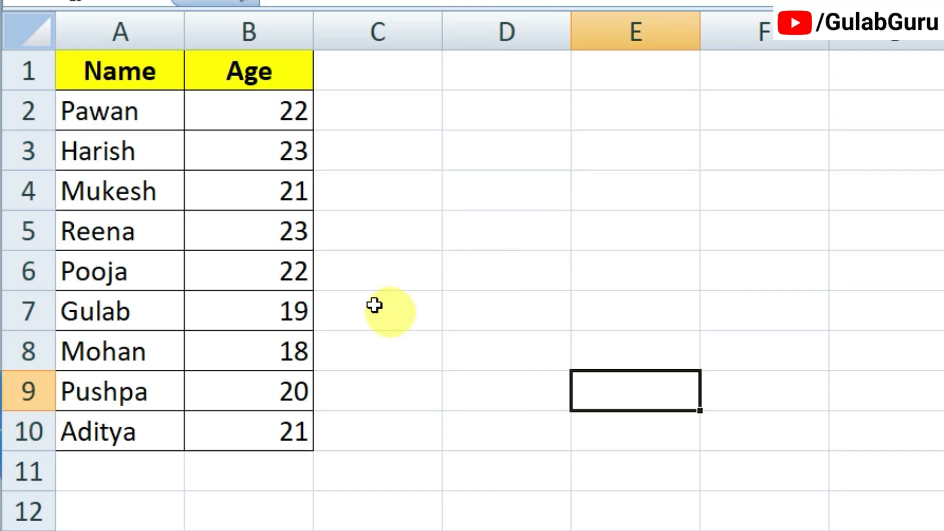
- Erase the contents of A4:B5 and of cell B7 with the fill handle, keeping the borders
left_click(129, 208)
left_click_drag(132, 213, 295, 231)
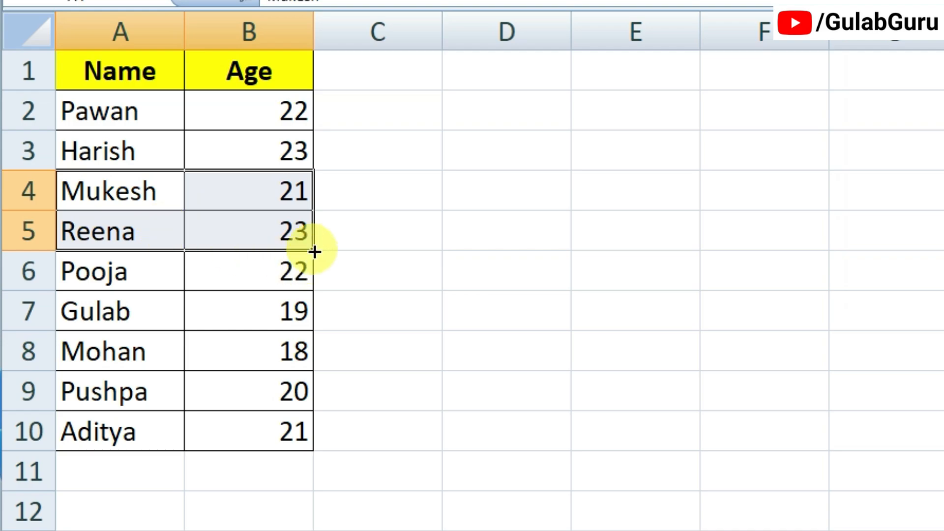
left_click_drag(314, 245, 311, 190)
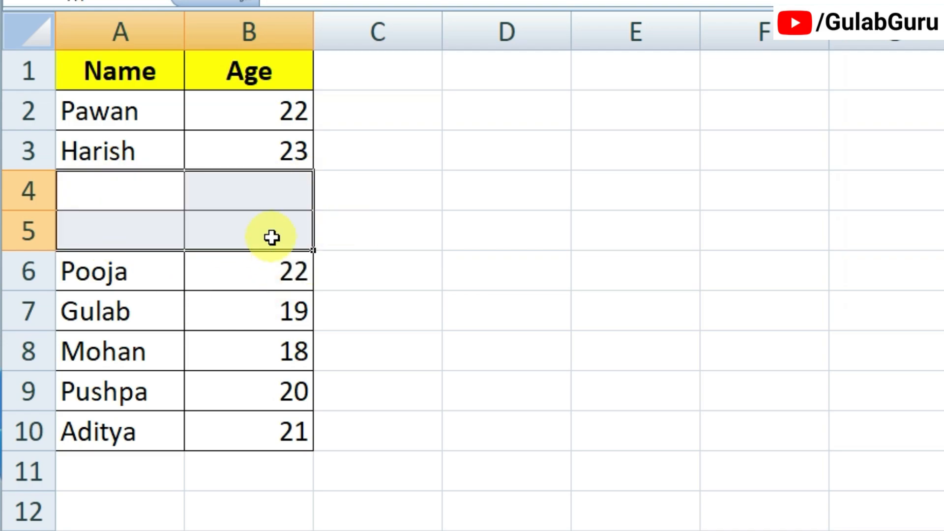
left_click(268, 312)
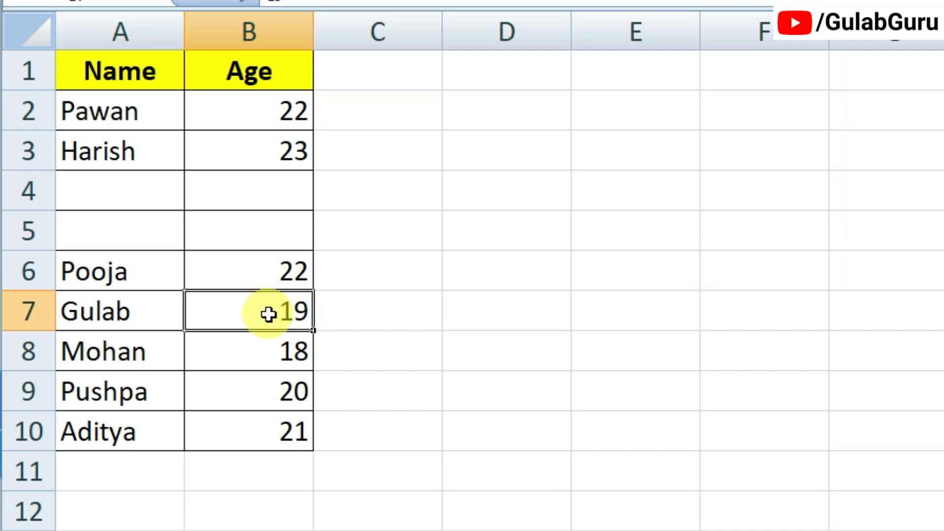
left_click_drag(310, 311, 308, 302)
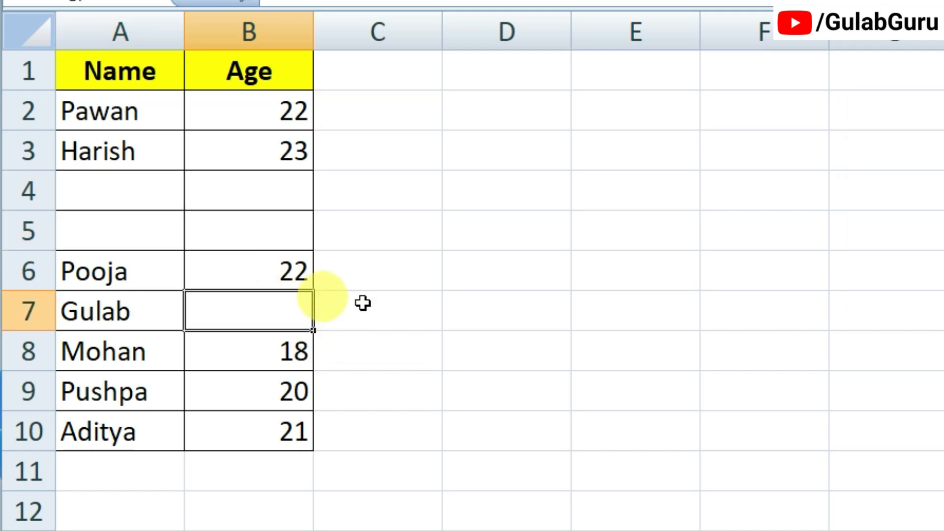
left_click(510, 310)
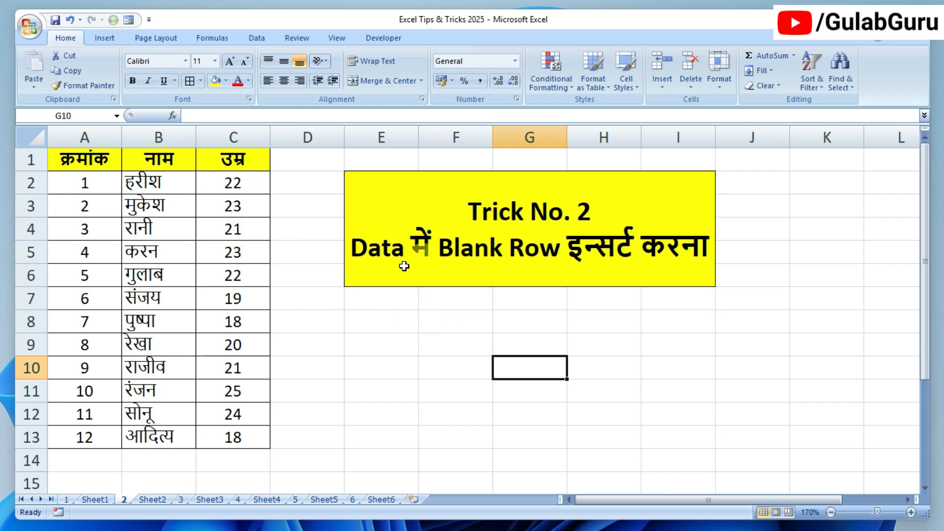
- Switch to Sheet2 and insert a blank row above row 3 of the table
left_click(152, 499)
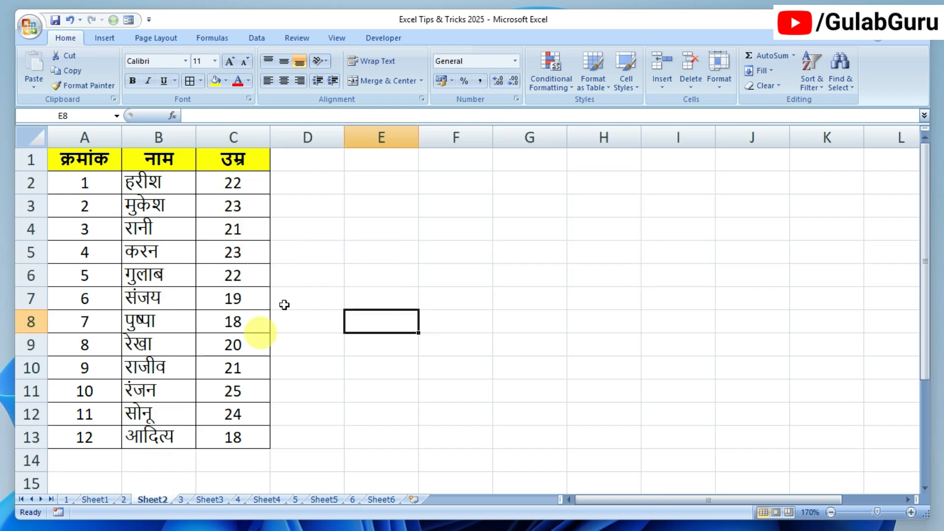
left_click(358, 283)
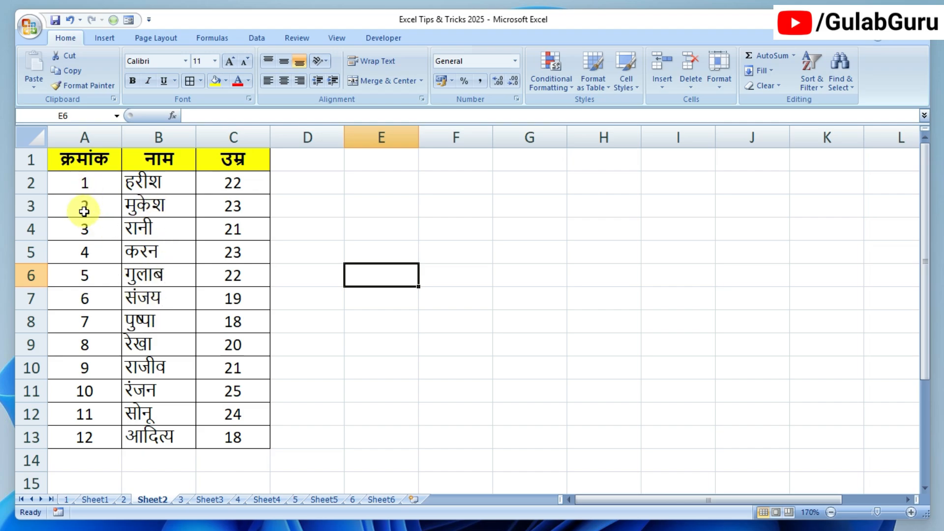
left_click(28, 202)
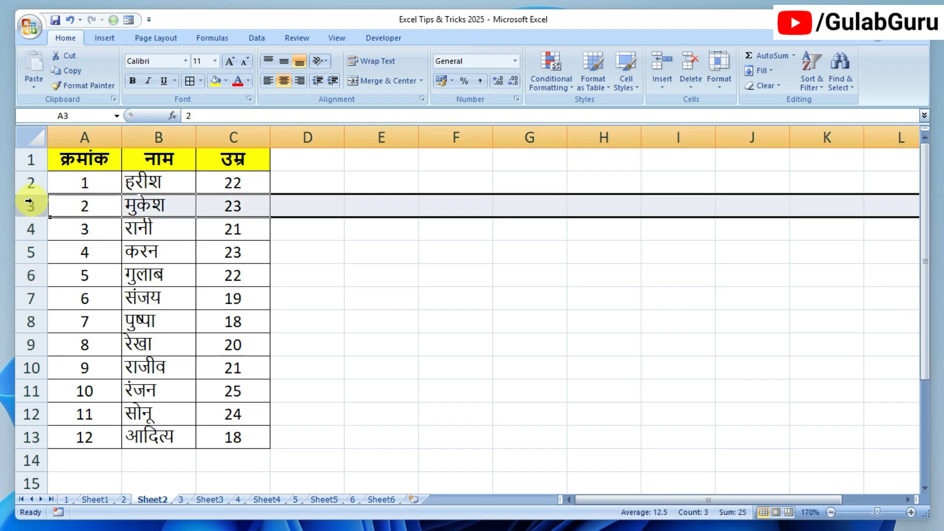
right_click(28, 202)
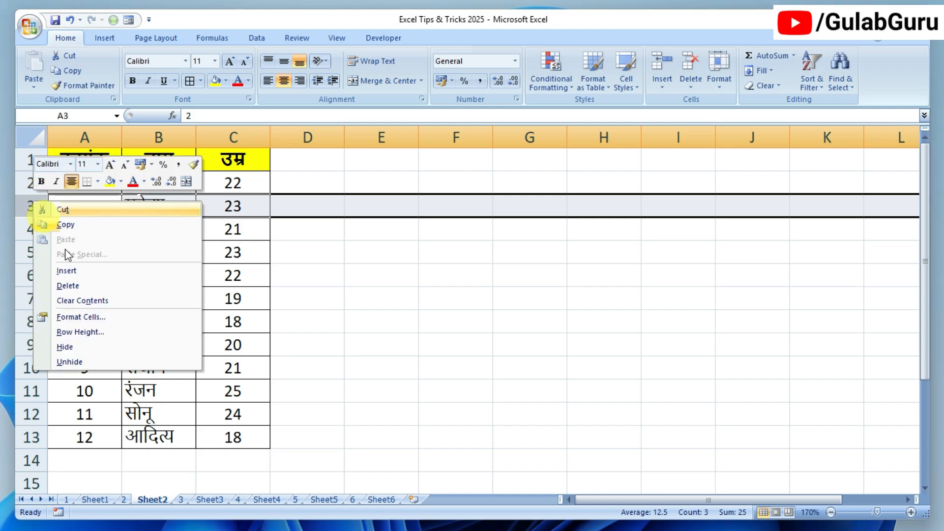
left_click(76, 271)
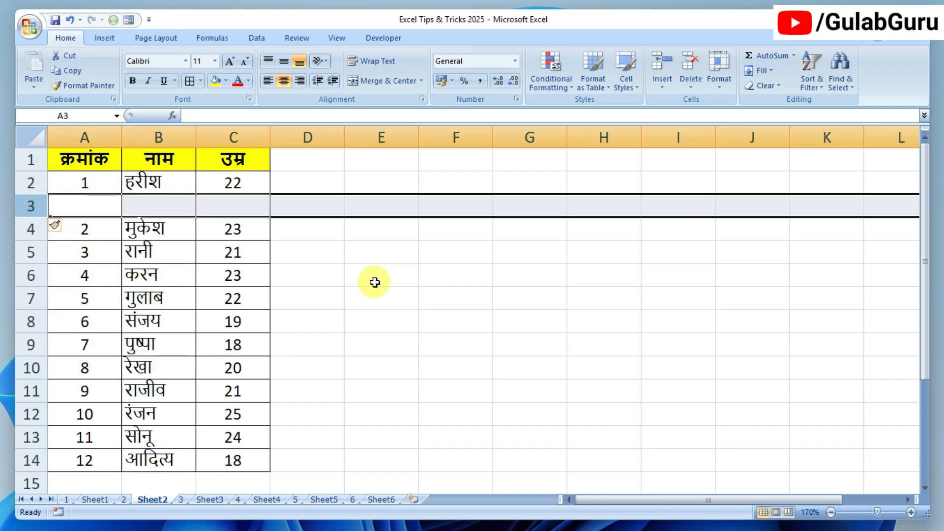
left_click(375, 282)
- Insert a blank row above row 5, between serial numbers 2 and 3
left_click(88, 231)
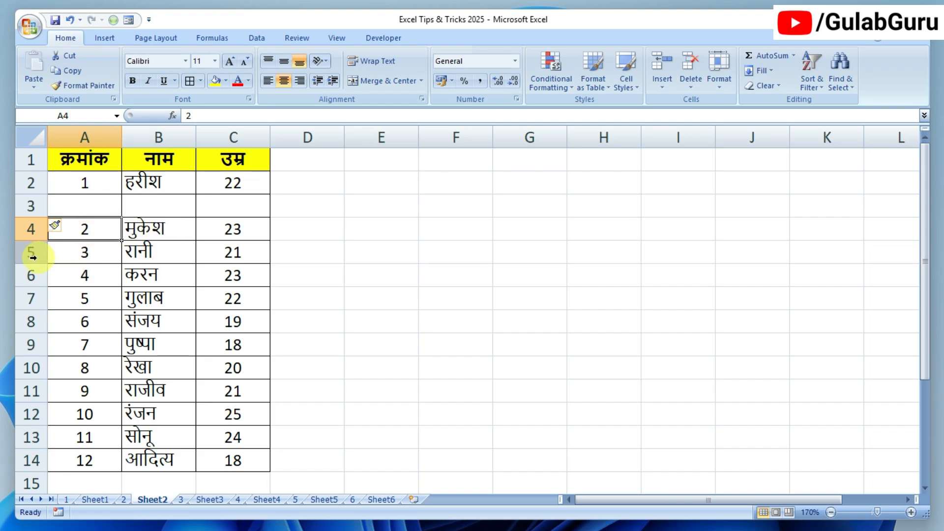
left_click(30, 251)
right_click(35, 260)
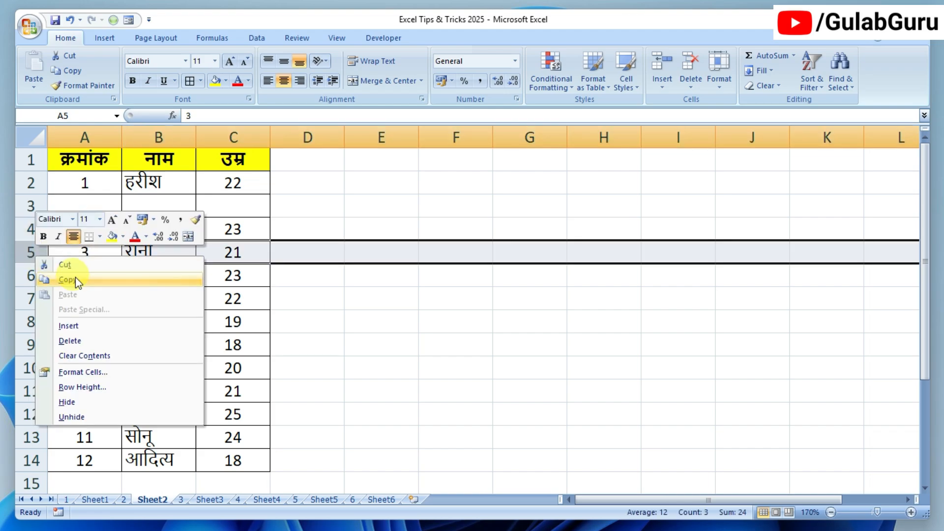
left_click(69, 323)
left_click(421, 317)
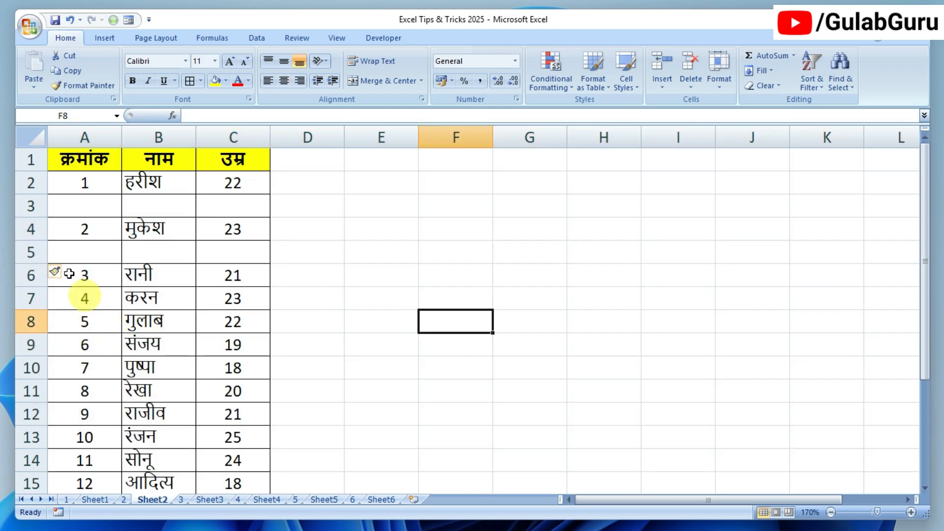
- Select rows 3 to 6 and insert four blank rows above them
left_click_drag(30, 207, 29, 265)
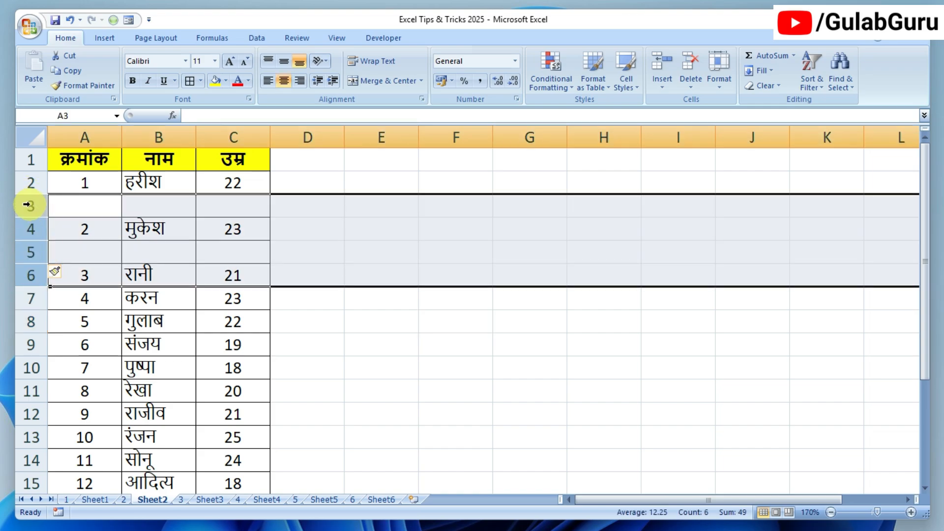
right_click(28, 204)
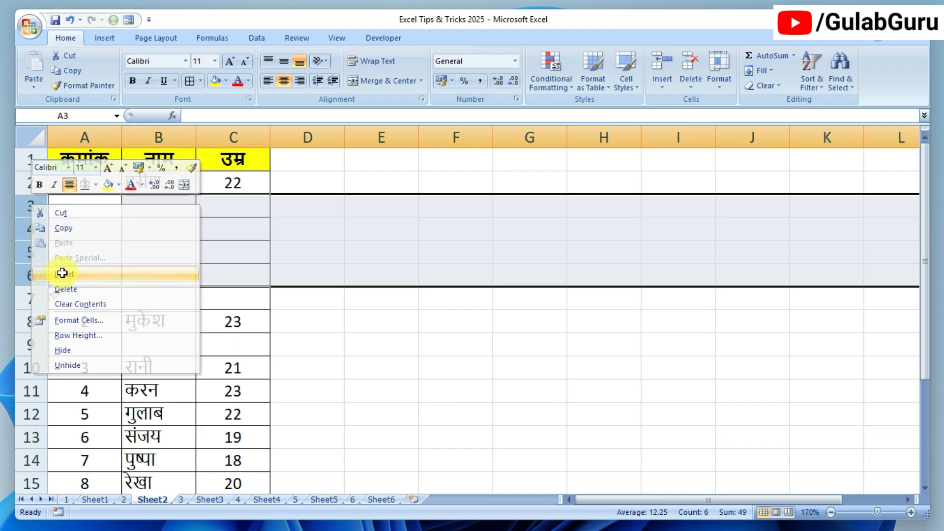
left_click(64, 276)
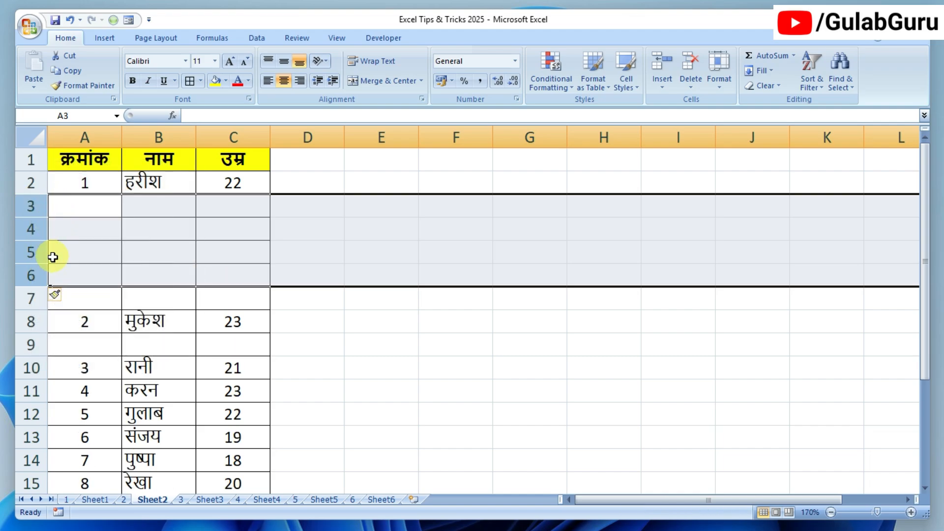
- Undo the blank row insertions in the Sheet2 table
left_click(361, 360)
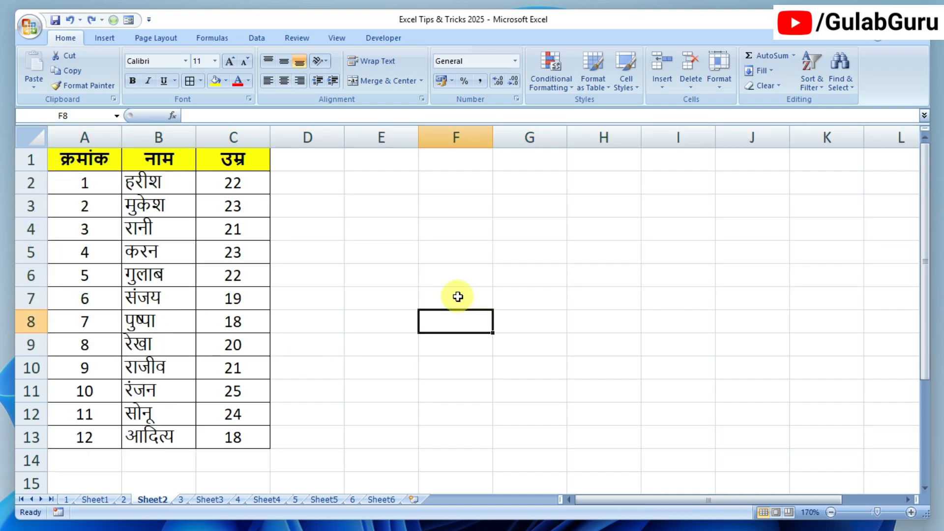
left_click(31, 206)
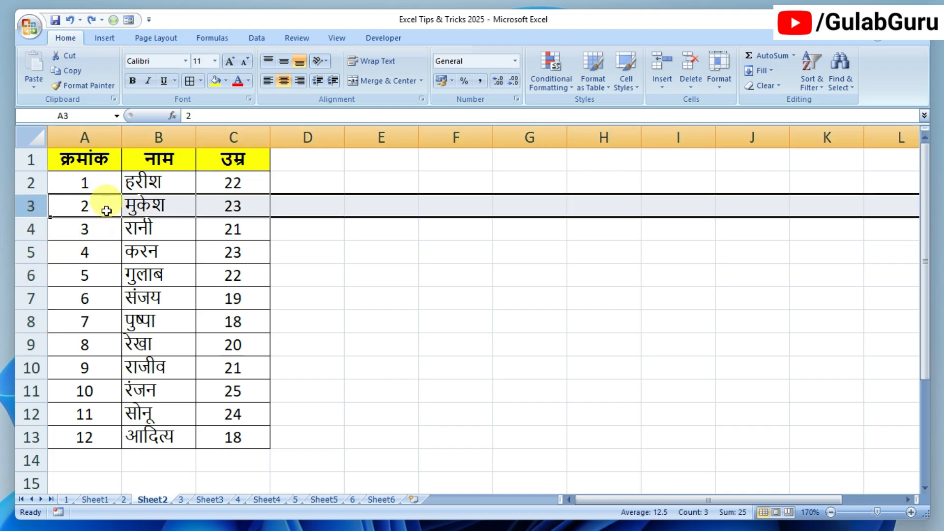
left_click(367, 253)
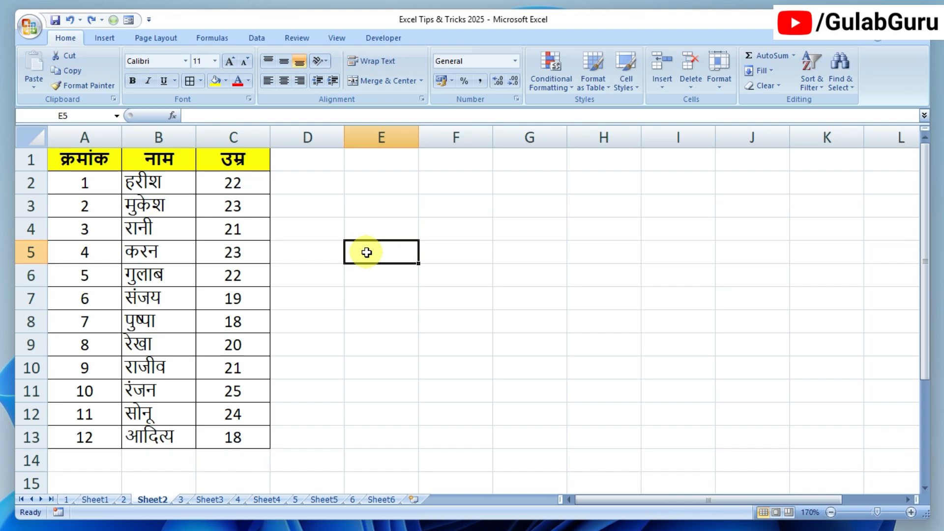
- Copy the serial numbers in A2:A13 and paste them directly below the table, starting at A14
left_click_drag(84, 183, 100, 437)
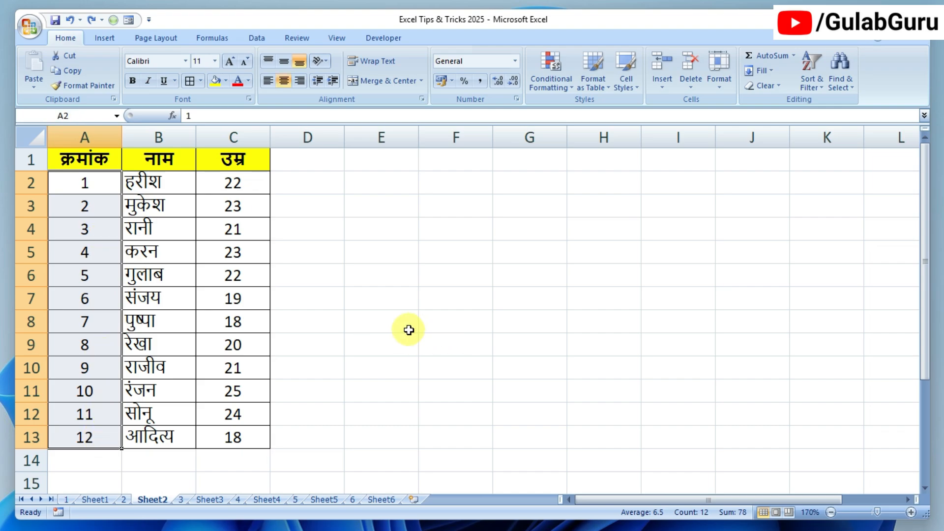
key("ctrl+c")
scroll(114, 377, "down", 4)
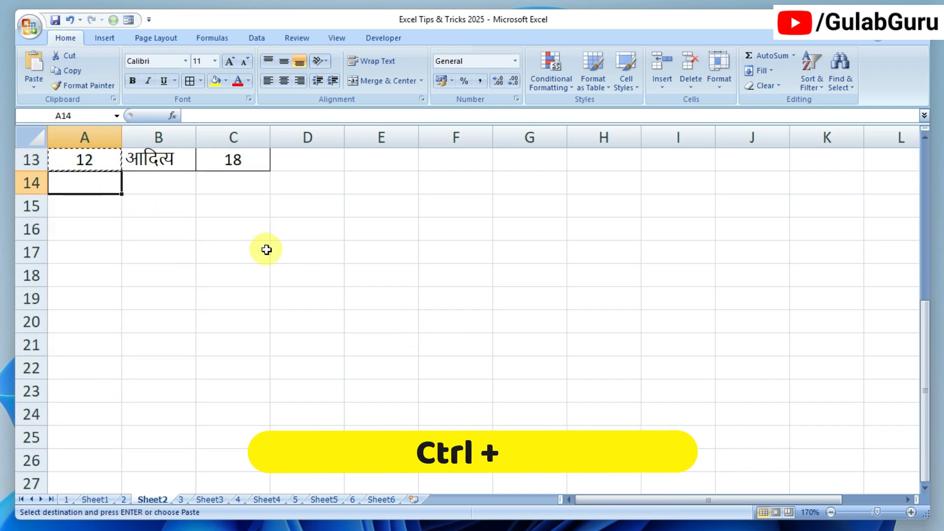
key("ctrl+v")
left_click(300, 282)
scroll(301, 282, "up", 4)
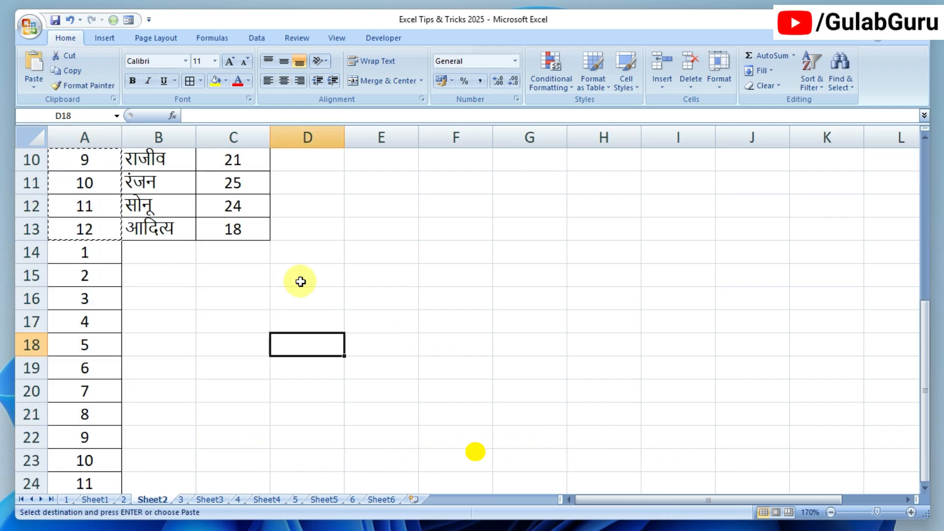
left_click(84, 181)
left_click(293, 215)
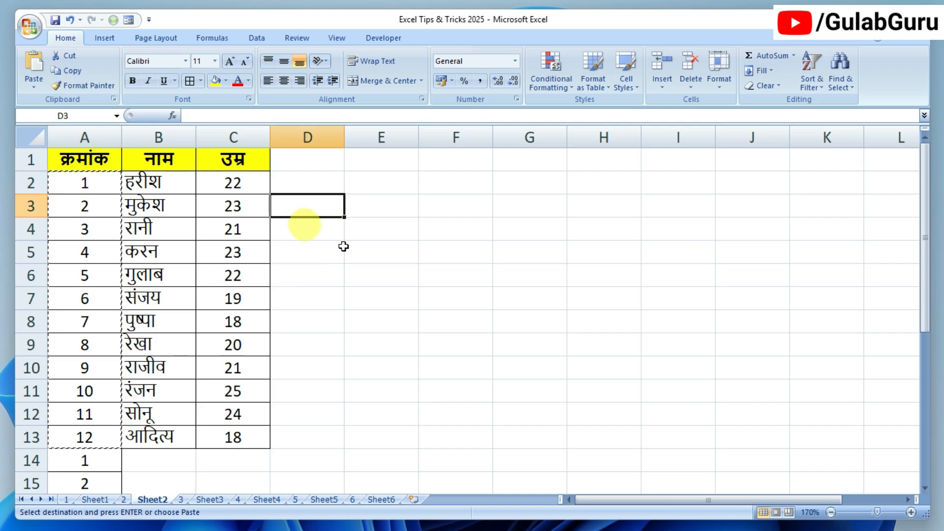
double_click(375, 262)
- Select the serial numbers A2:A25 and sort them smallest to largest, expanding the selection to the neighbouring columns
left_click(93, 188)
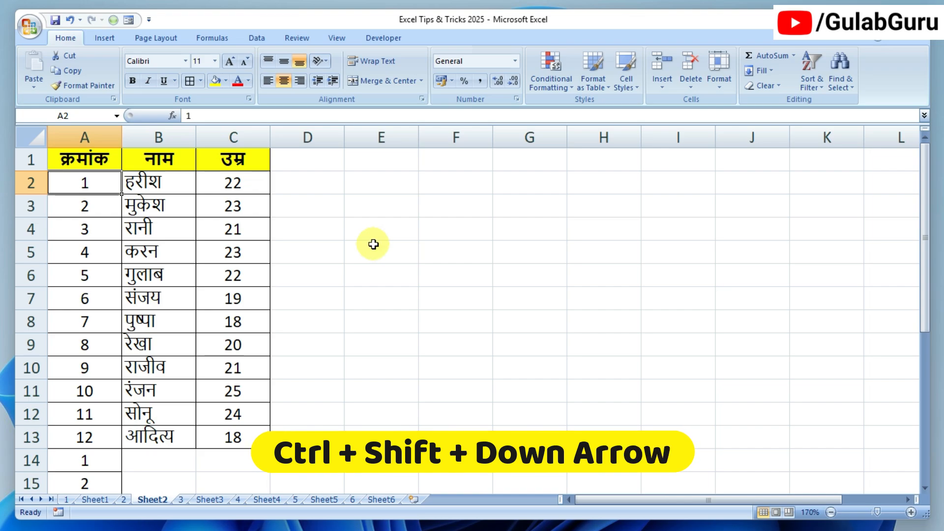
key("ctrl+shift+Down")
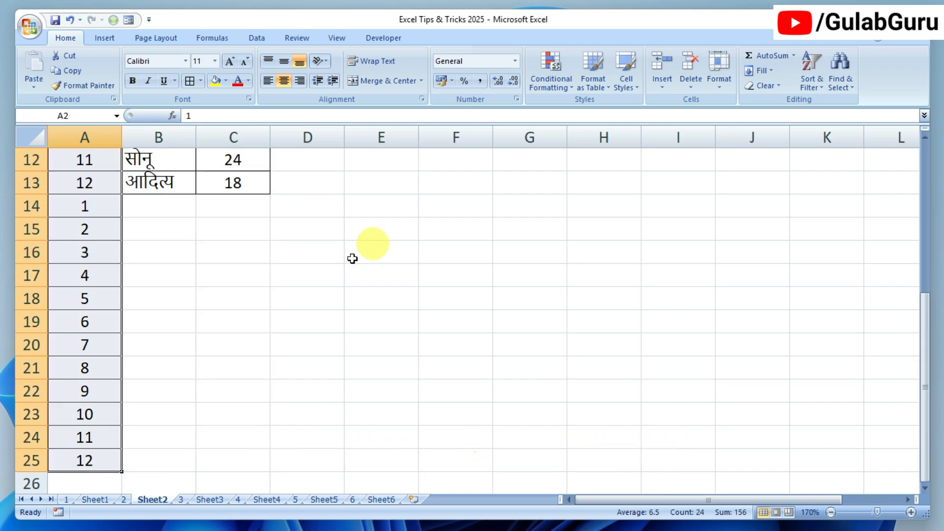
scroll(131, 369, "up", 4)
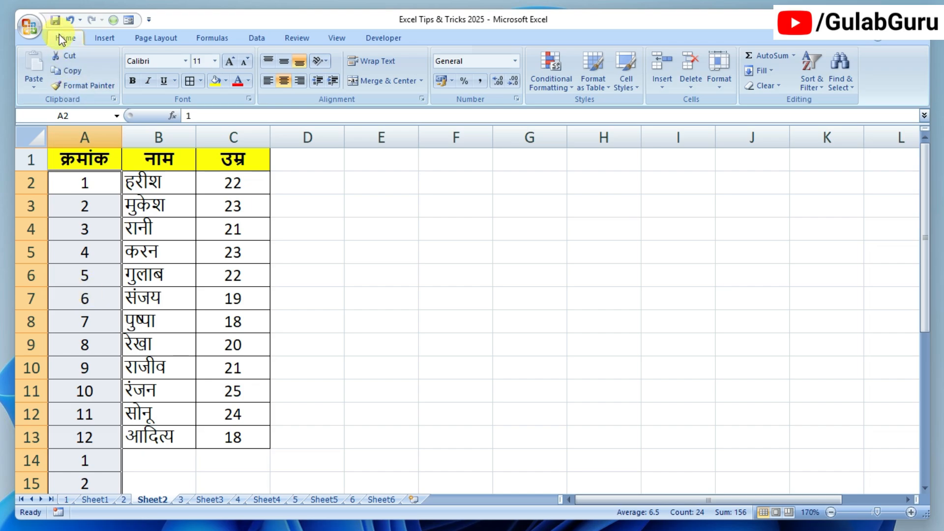
left_click(819, 88)
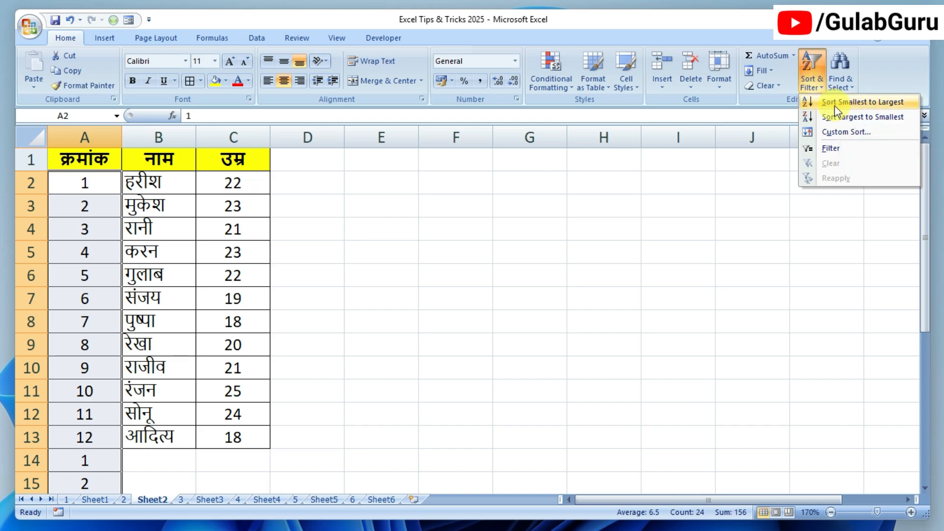
left_click(861, 104)
left_click_drag(611, 217, 415, 167)
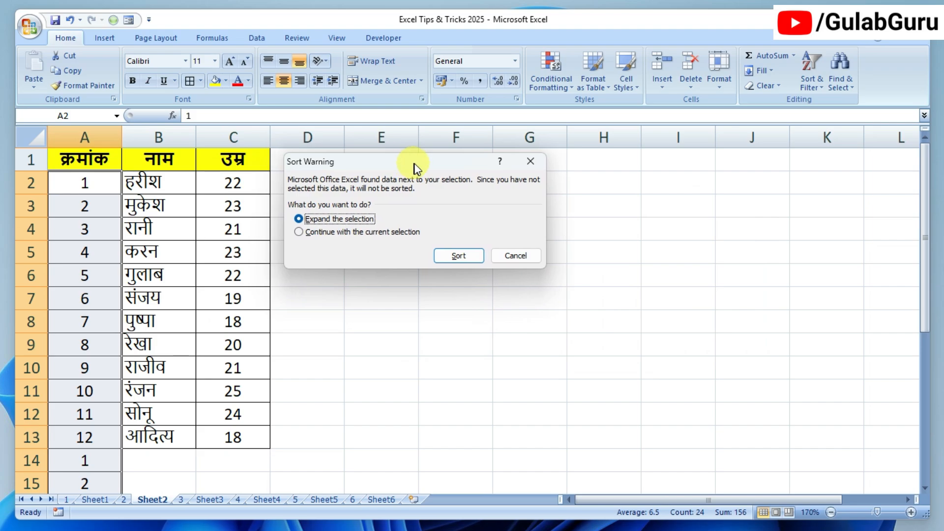
left_click(459, 255)
left_click(385, 277)
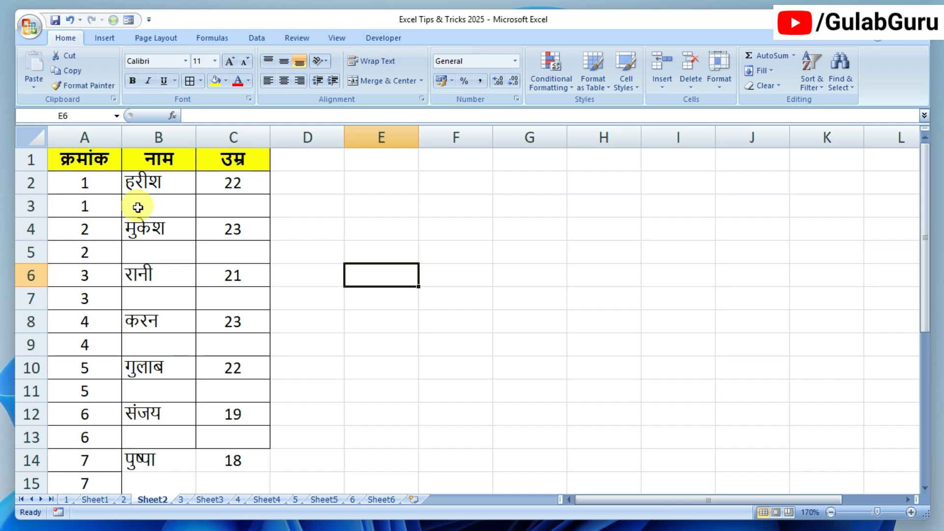
- Clear all the serial numbers in A2:A25
left_click(90, 182)
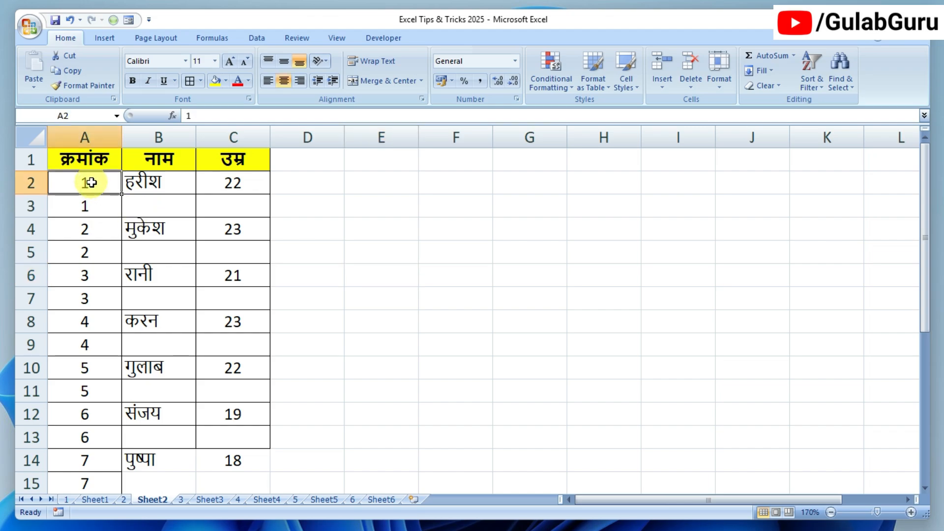
key("ctrl+shift+Down")
scroll(90, 183, "up", 4)
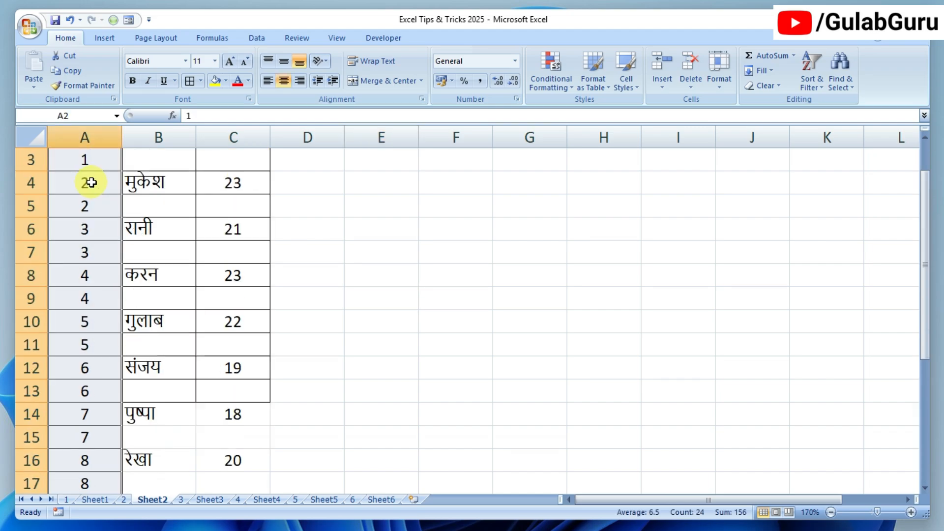
key("Delete")
left_click(90, 183)
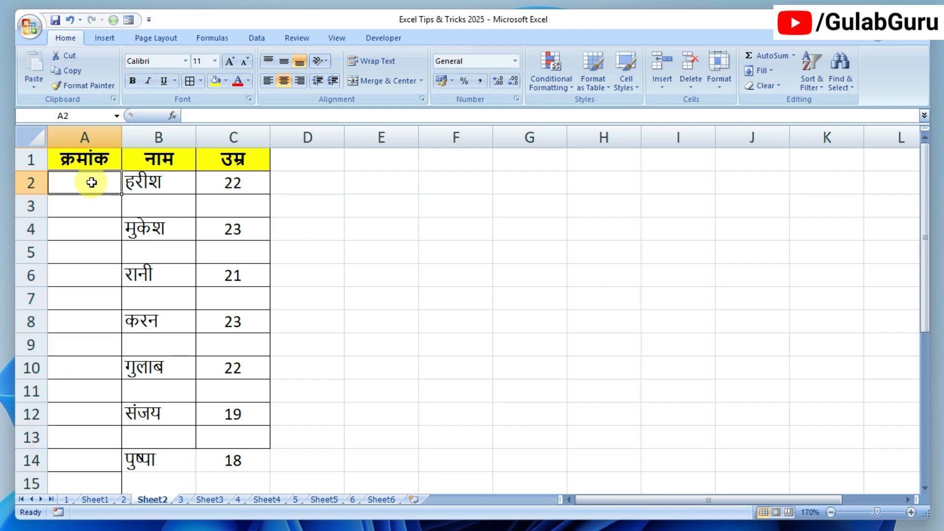
- Enter 1 in A2 and 2 in A3, and fill the number series down column A to row 24
type("1")
key("Return")
type("2")
left_click_drag(90, 182, 104, 421)
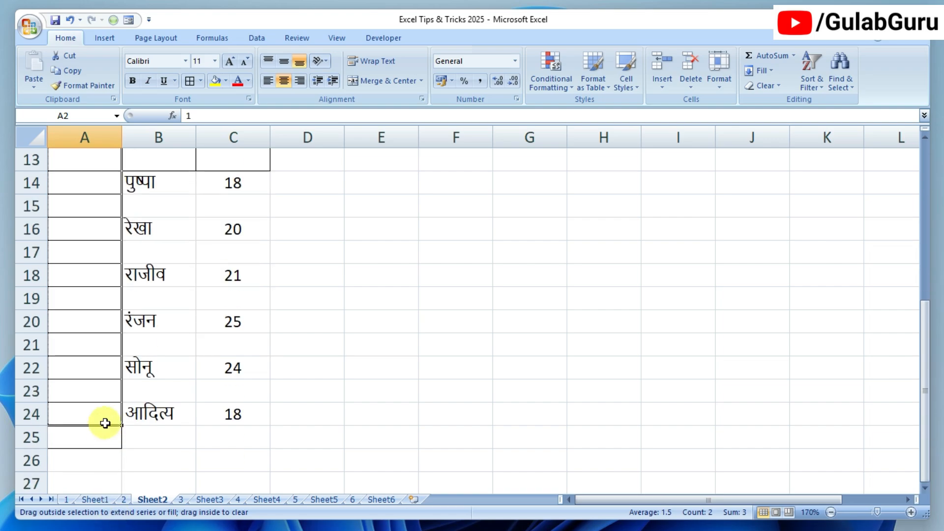
left_click(333, 406)
scroll(337, 408, "up", 4)
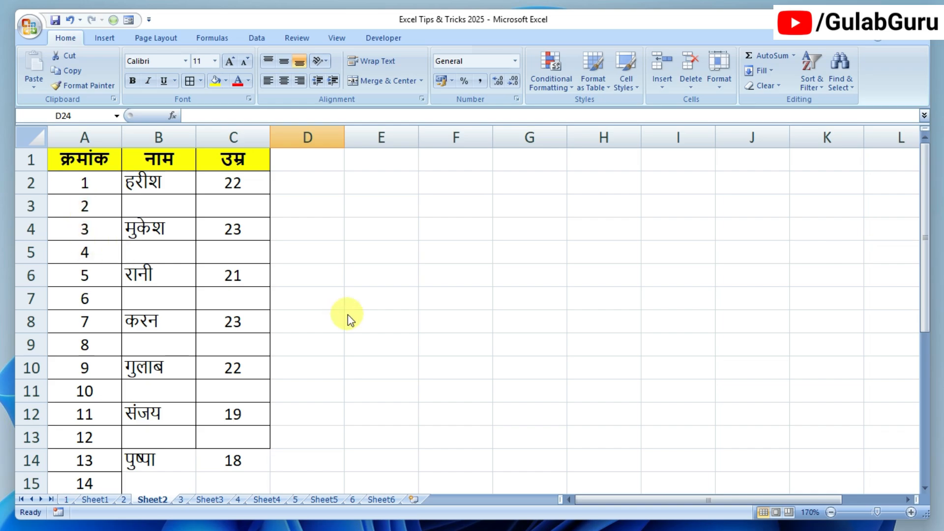
- Undo the changes on Sheet2 back to the state before the sort, keeping the pasted serial numbers
key("ctrl+z")
key("ctrl+z")
key("ctrl+z")
key("ctrl+z")
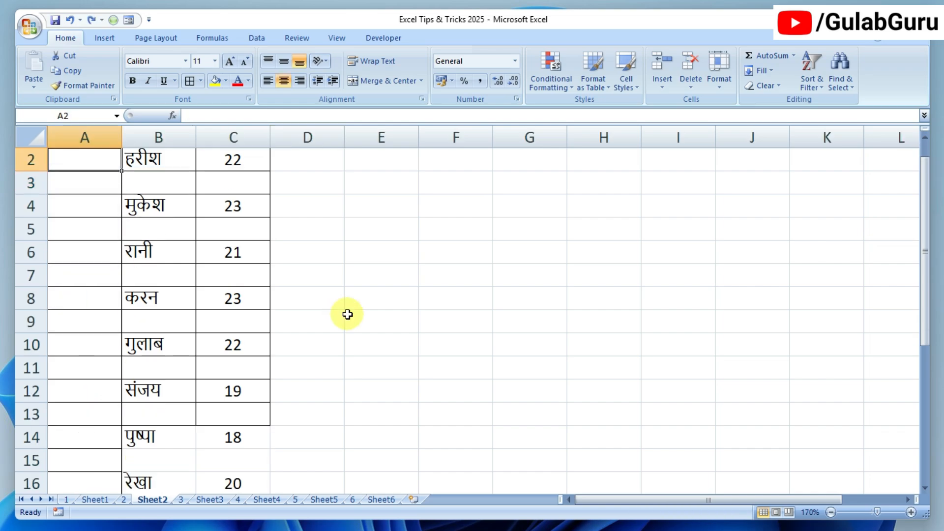
key("ctrl+z")
key("ctrl+z")
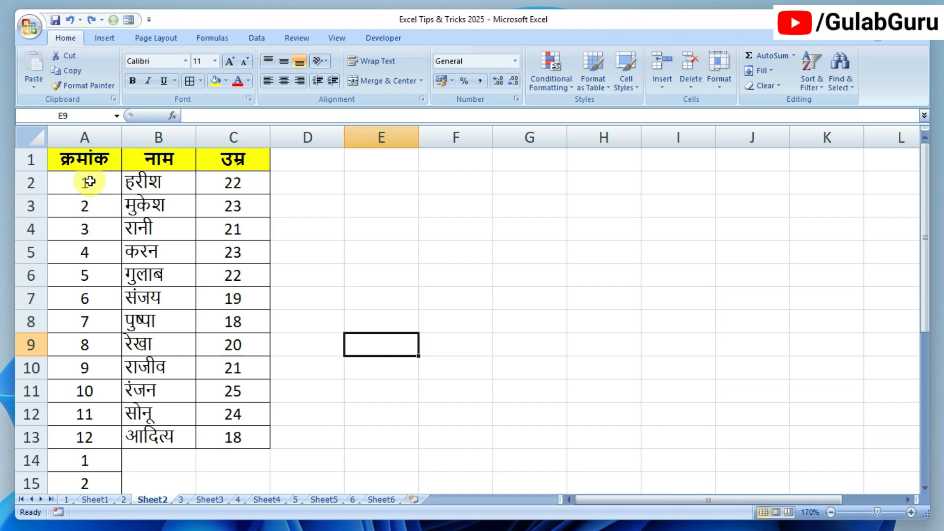
- Paste another set of the serial numbers 1 to 12 below the existing ones, starting at A26
left_click_drag(90, 189, 103, 421)
scroll(120, 408, "down", 3)
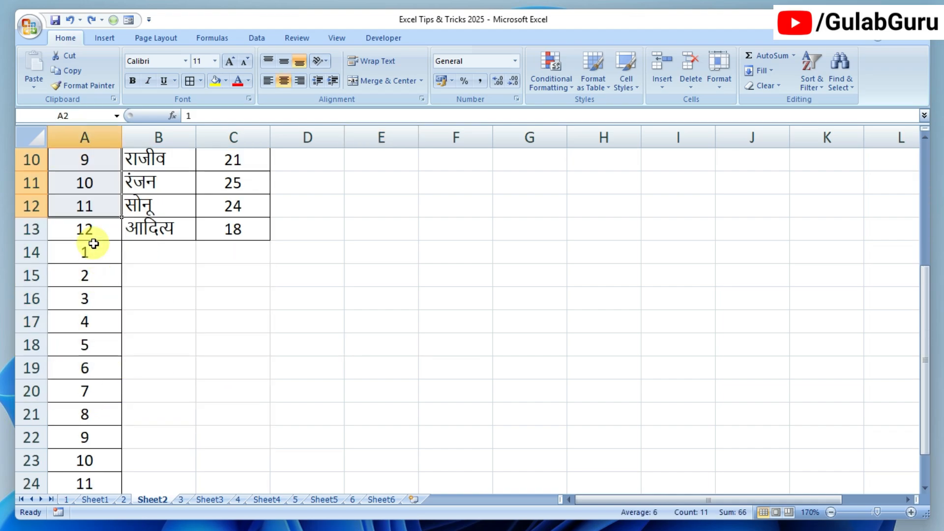
left_click_drag(93, 244, 104, 472)
scroll(121, 398, "down", 2)
left_click(93, 391)
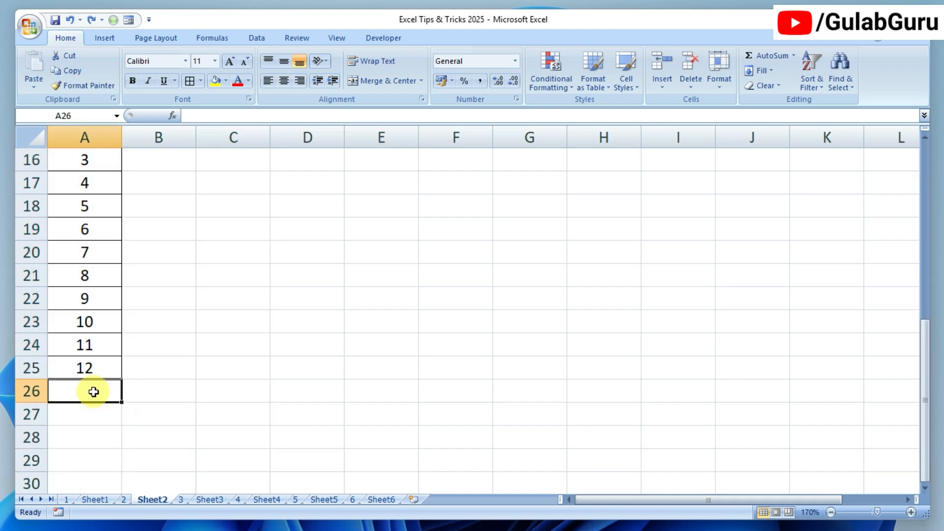
key("ctrl+v")
left_click(94, 412)
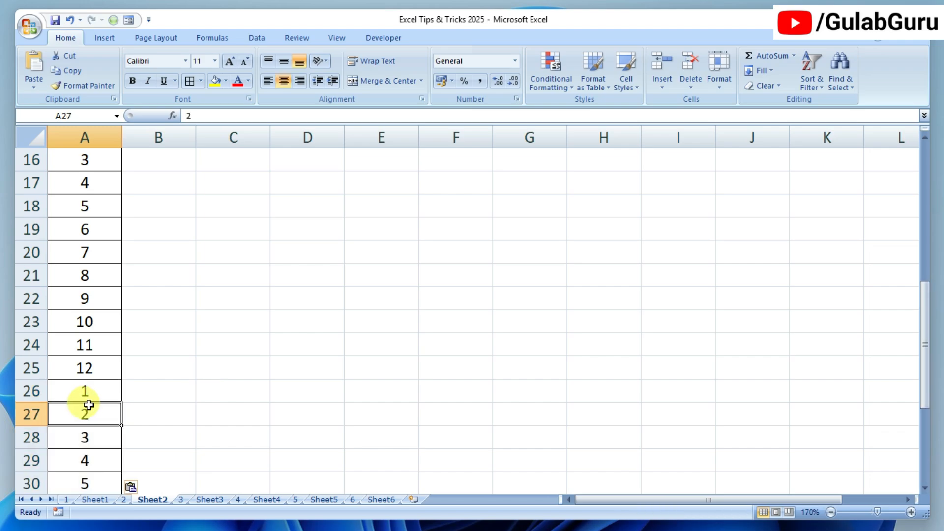
scroll(97, 396, "up", 5)
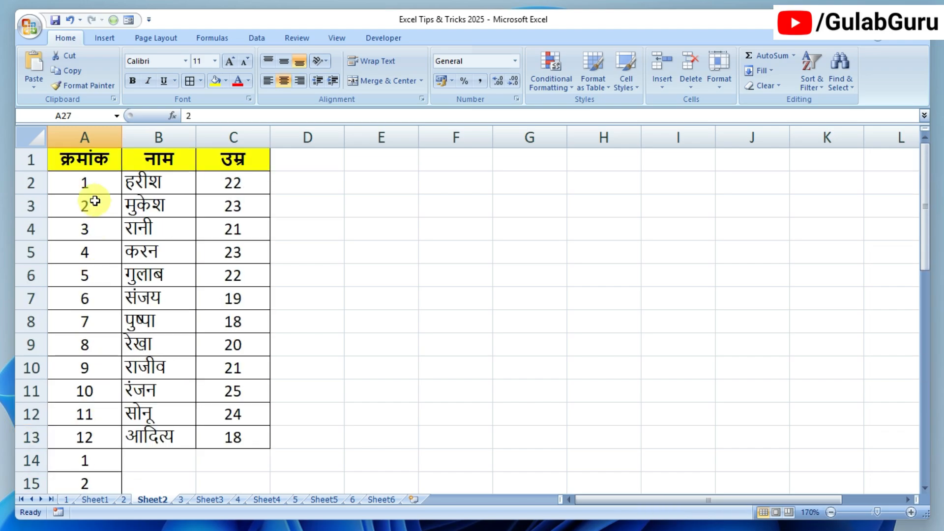
- Select all serial numbers from A2 down and sort them smallest to largest with the selection expanded
left_click(91, 177)
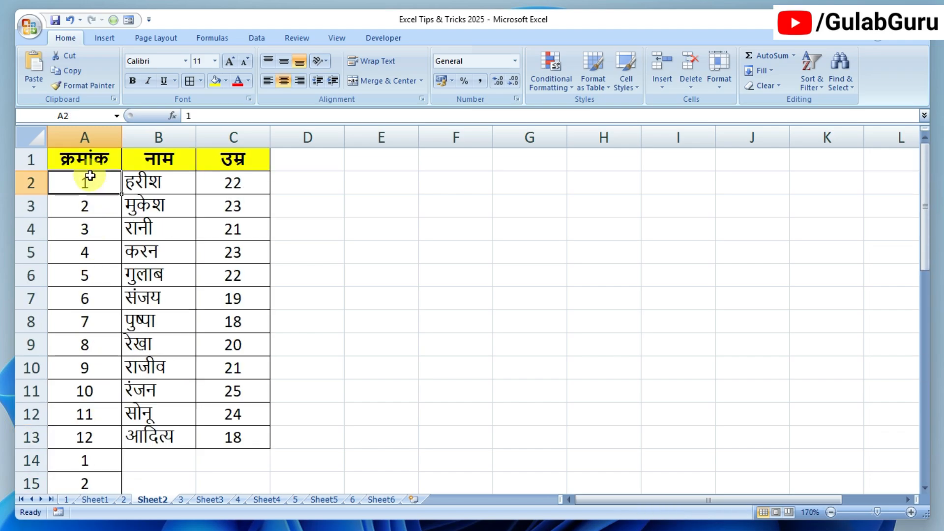
key("ctrl+shift+Down")
scroll(90, 176, "up", 8)
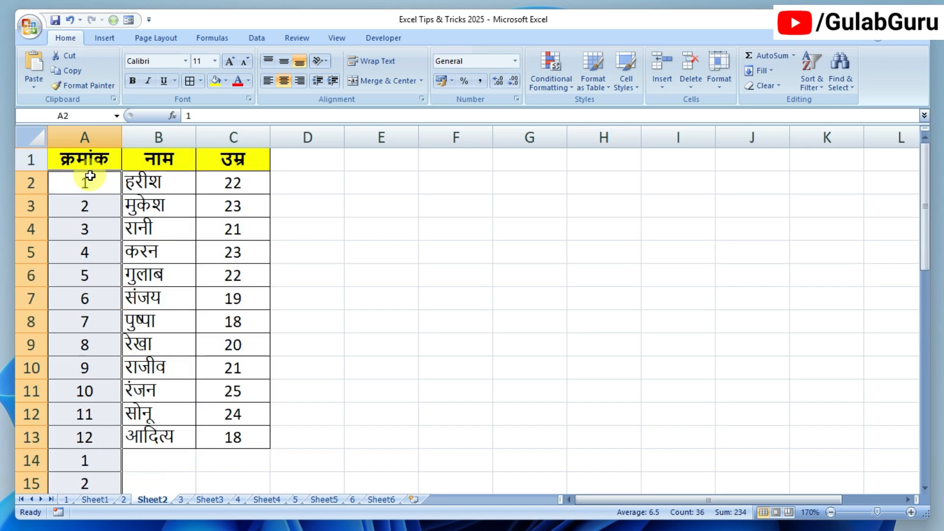
left_click(812, 79)
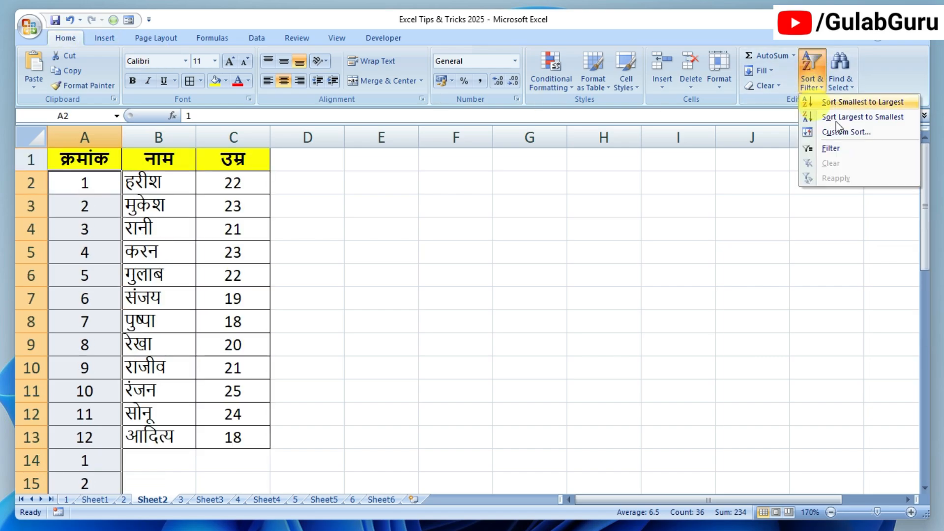
left_click(848, 101)
left_click_drag(390, 166, 359, 155)
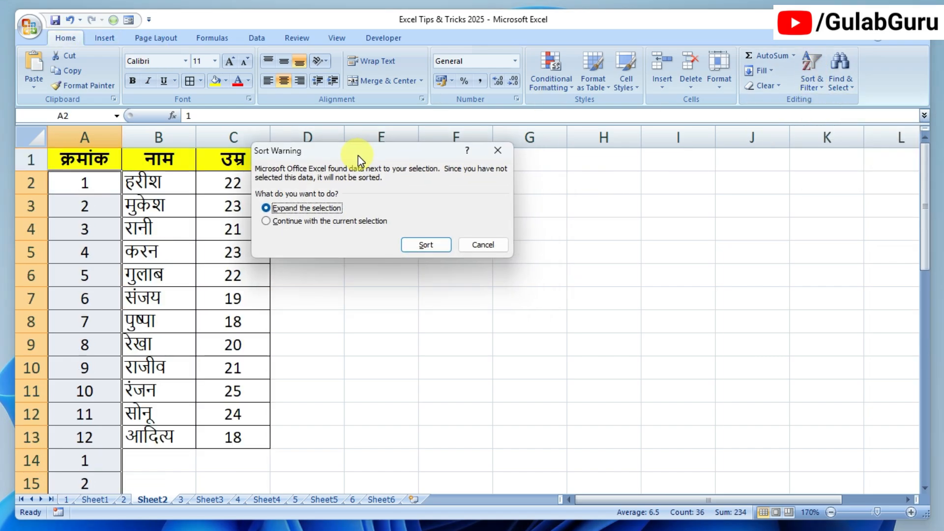
left_click(424, 245)
left_click(422, 246)
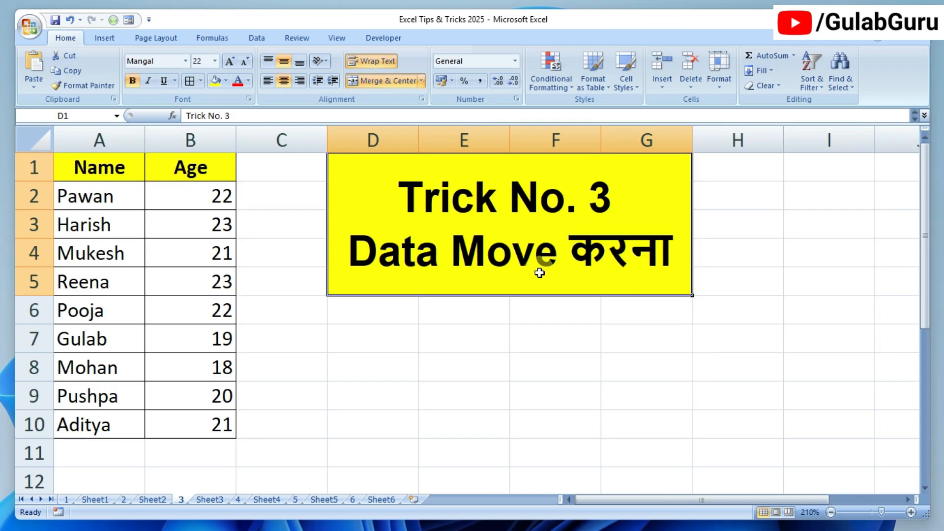
- Switch to Sheet3 and select the Name and Age table in A1:B10
key("ctrl+Page_Down")
left_click(399, 280)
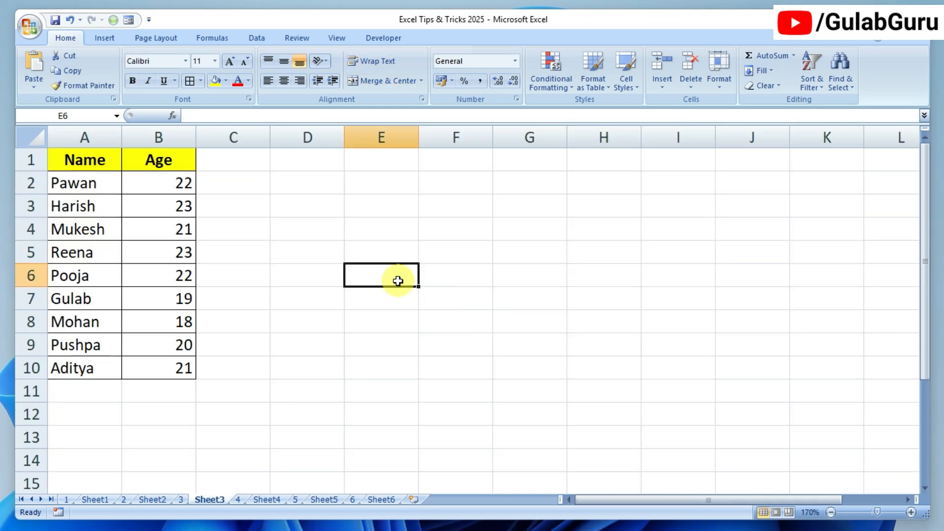
left_click_drag(84, 160, 188, 363)
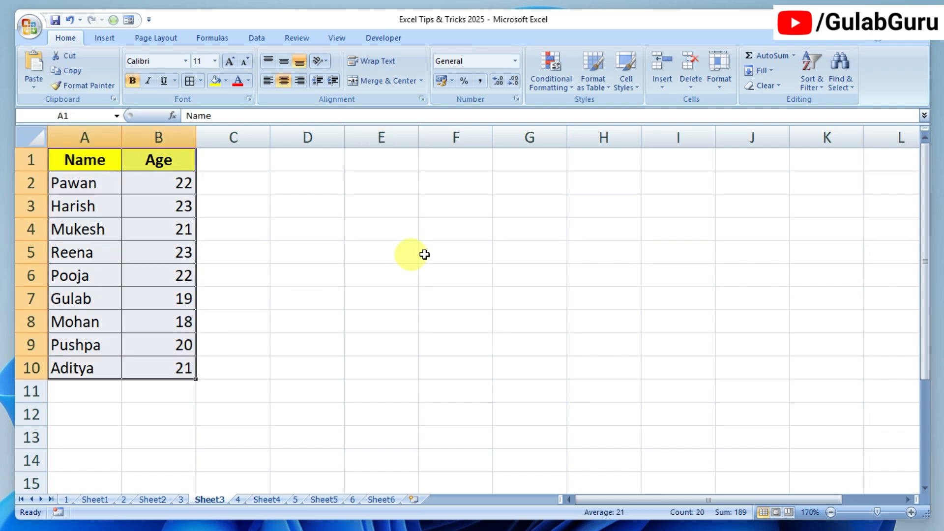
left_click(377, 254)
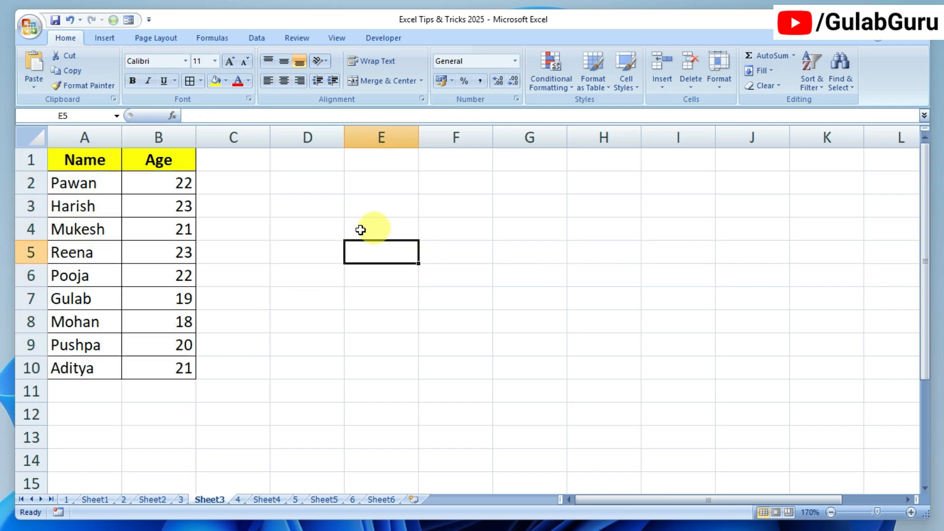
- Move the age in cell B4 to cell E4 by cutting and pasting it
left_click(175, 229)
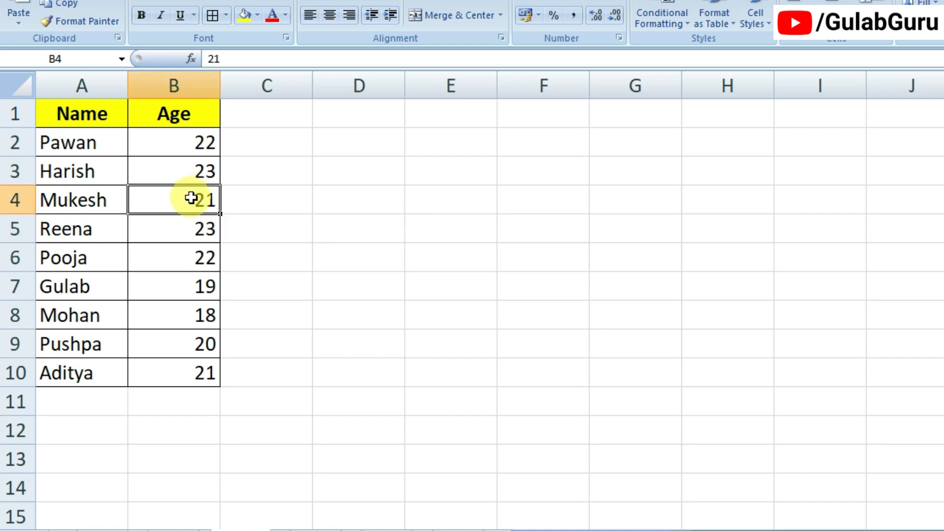
key("ctrl+x")
left_click(446, 209)
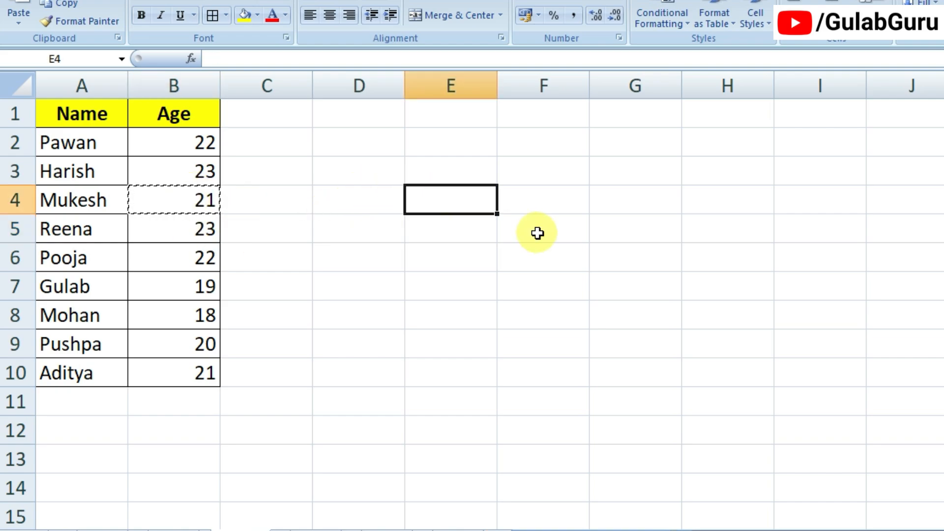
key("ctrl+v")
left_click(541, 246)
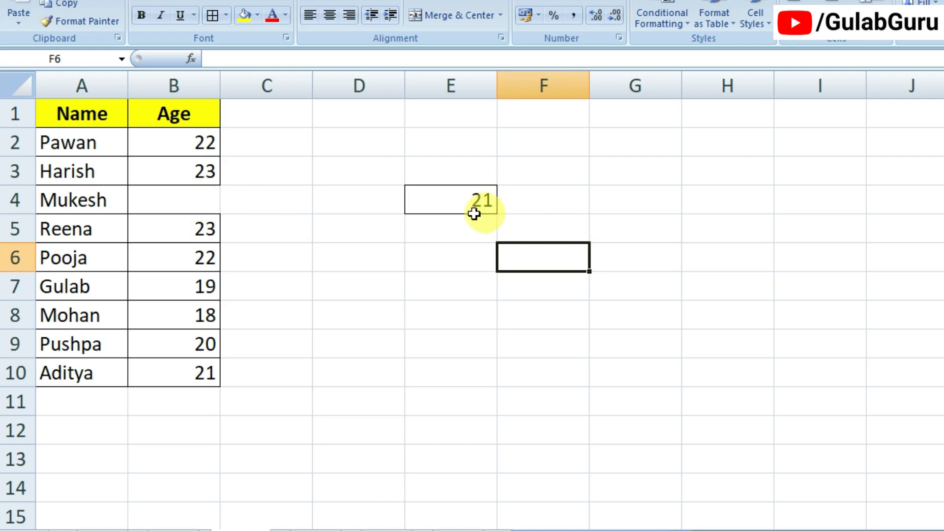
- Move the records in A2:B10 to E2 by cutting and pasting them
left_click_drag(74, 143, 192, 374)
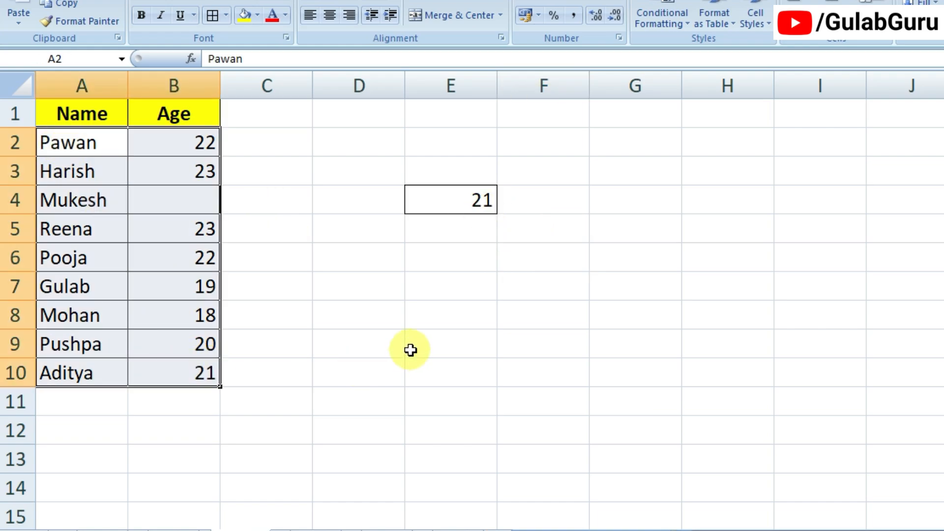
key("ctrl+x")
left_click(442, 143)
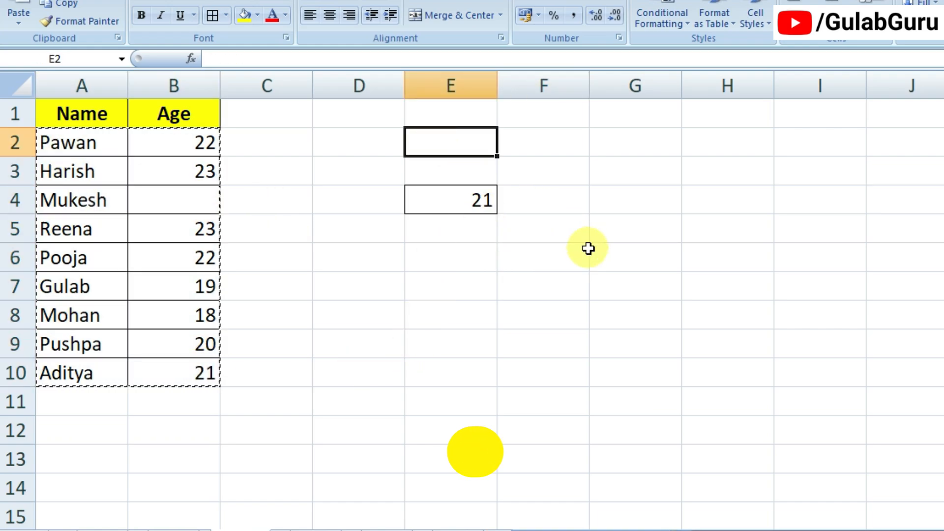
key("ctrl+v")
left_click(690, 277)
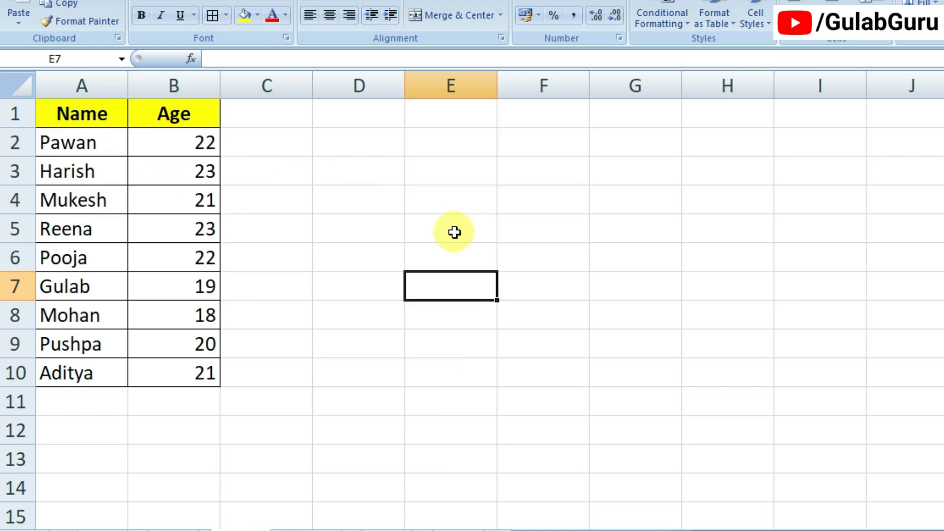
- Move the entire Name and Age table from A1:B10 directly to E2:F11 without cutting and pasting
left_click(421, 200)
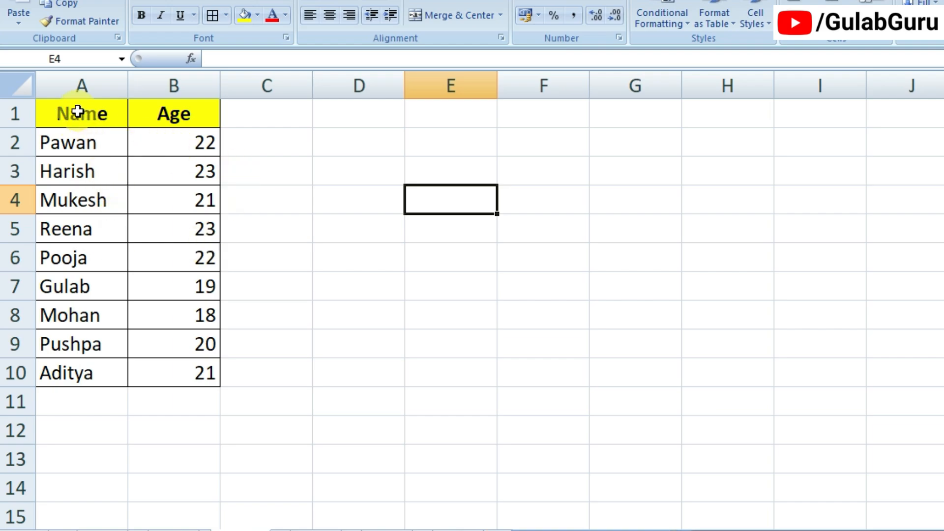
left_click_drag(73, 109, 213, 362)
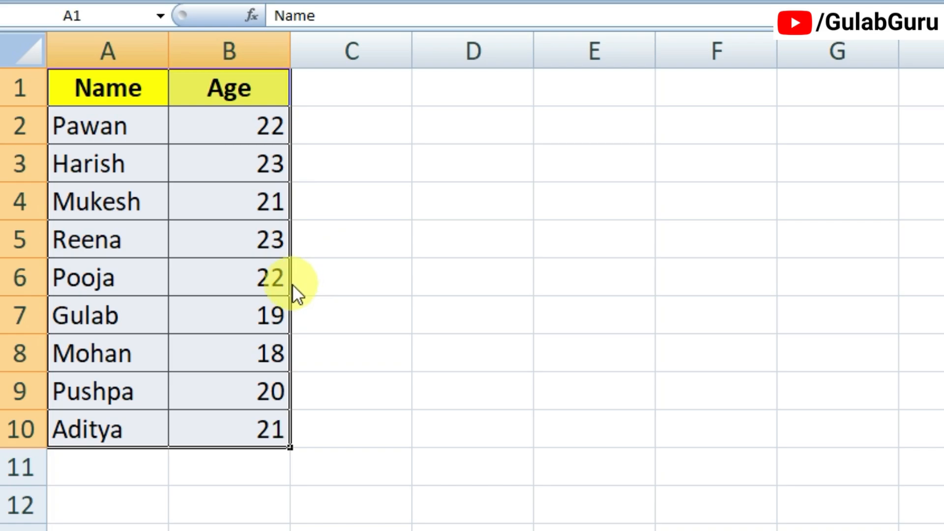
left_click_drag(293, 284, 712, 327)
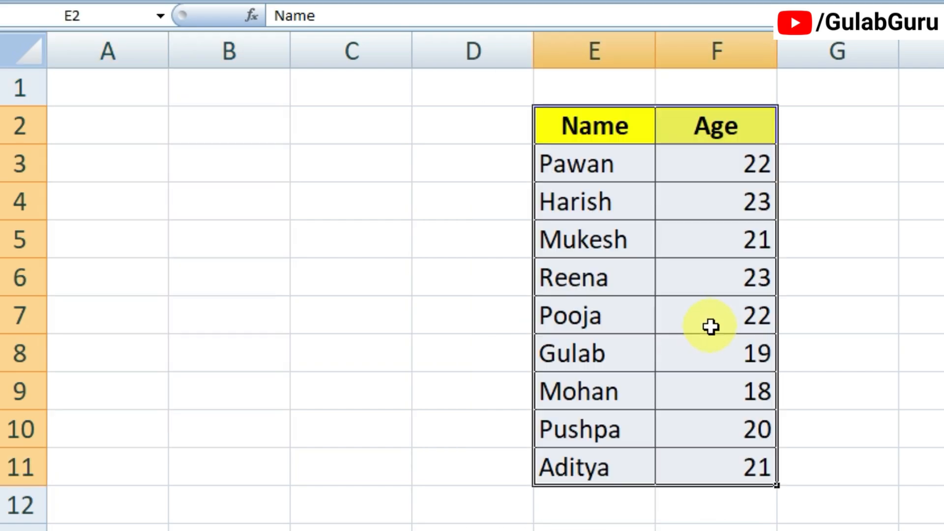
left_click(617, 214)
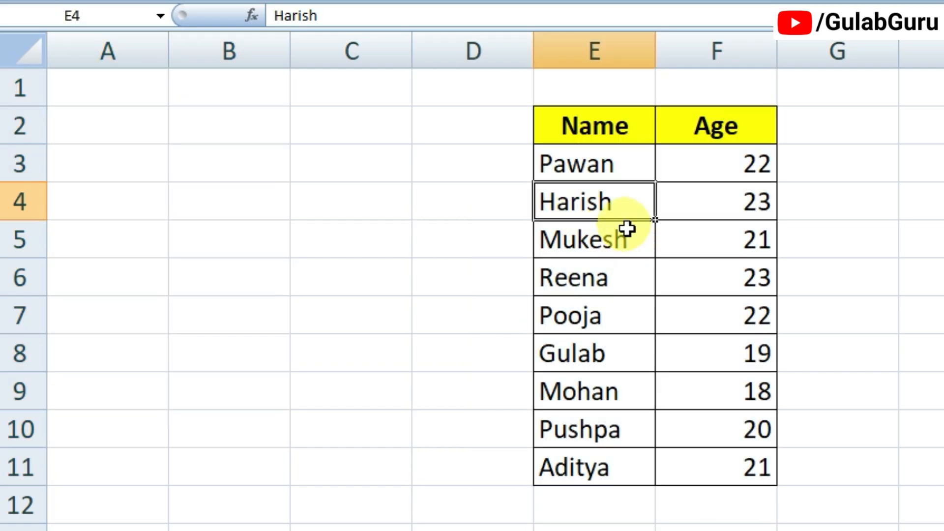
- Move only the Name and Age header cells from E2:F2 back to A1:B1
left_click_drag(573, 126, 750, 126)
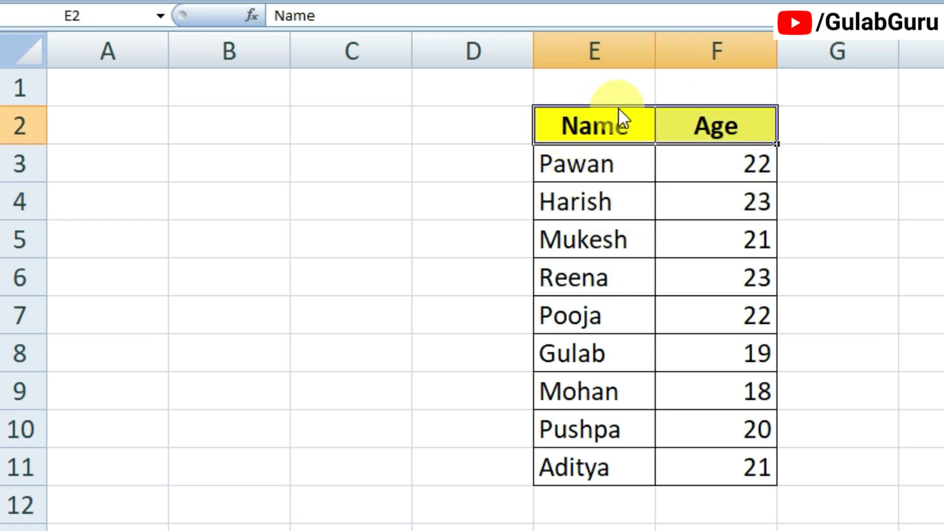
left_click_drag(618, 108, 131, 95)
left_click(439, 241)
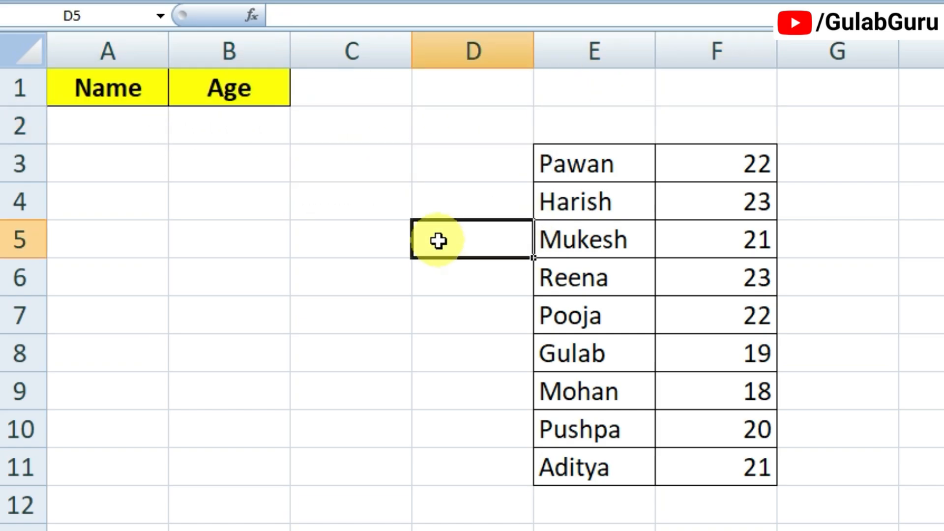
- Move the records in E3:F11 back under the headers, into A2:B10
left_click_drag(577, 162, 754, 467)
left_click_drag(577, 146, 117, 148)
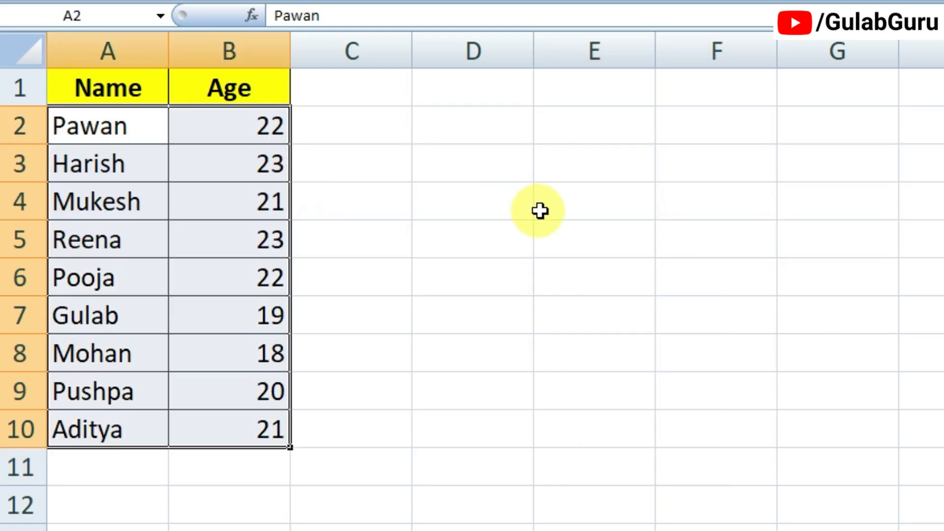
left_click(556, 209)
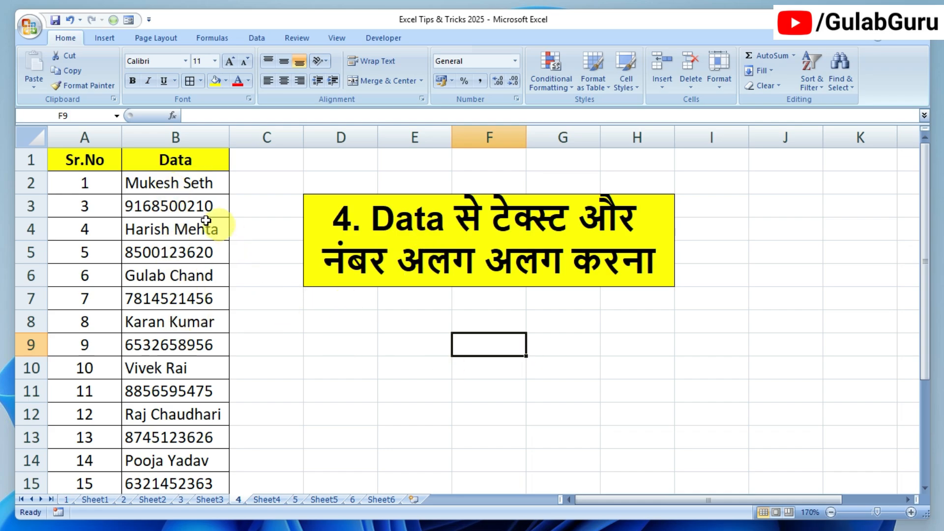
- Switch to Sheet4 and examine the mixed names and numbers in the Data column and the empty Name and Number columns
left_click(267, 499)
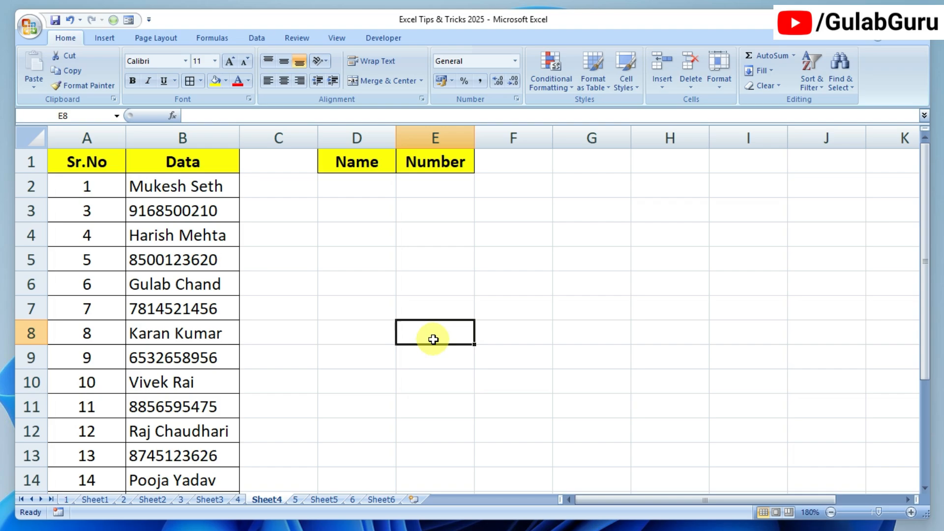
left_click(184, 167)
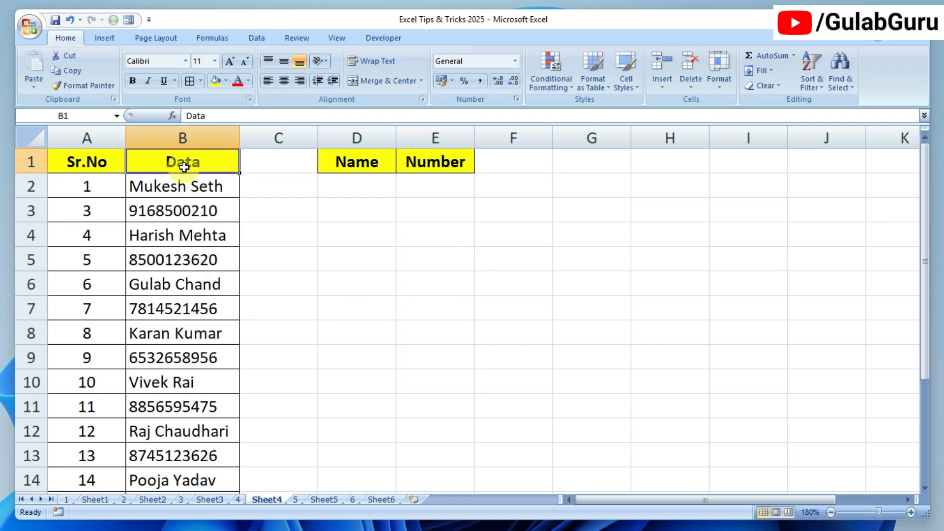
left_click(186, 136)
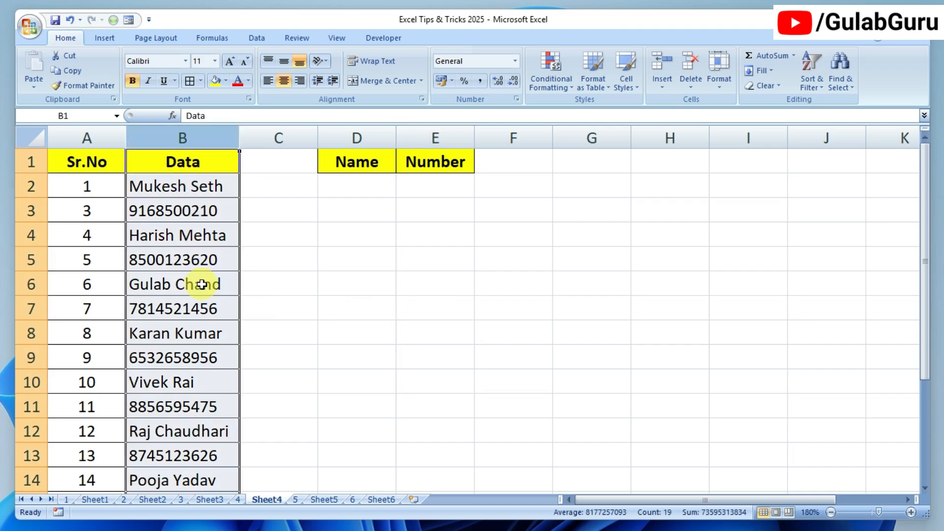
left_click(201, 284)
left_click(200, 262)
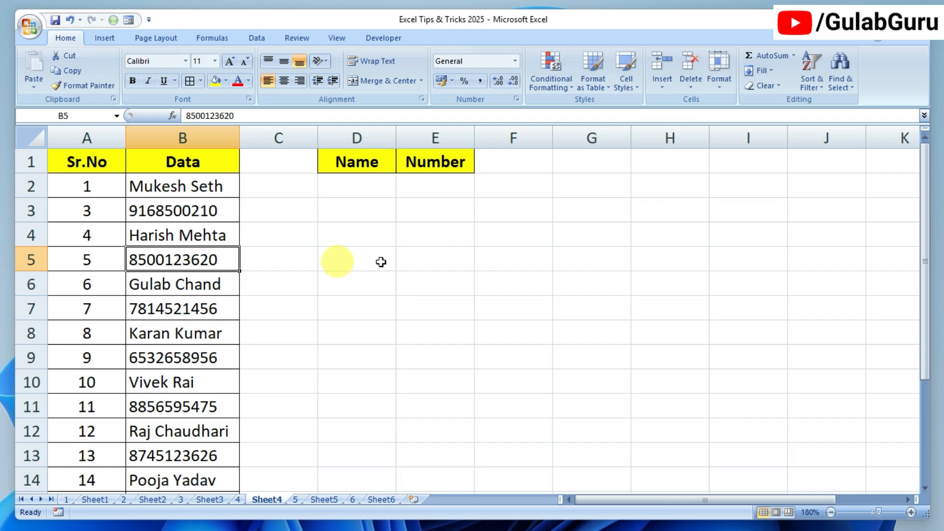
left_click(198, 191)
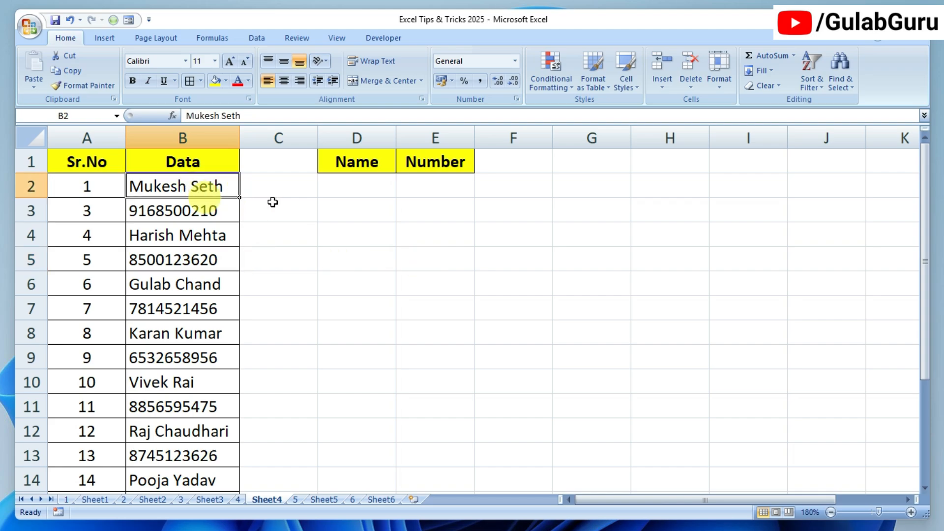
scroll(190, 320, "down", 4)
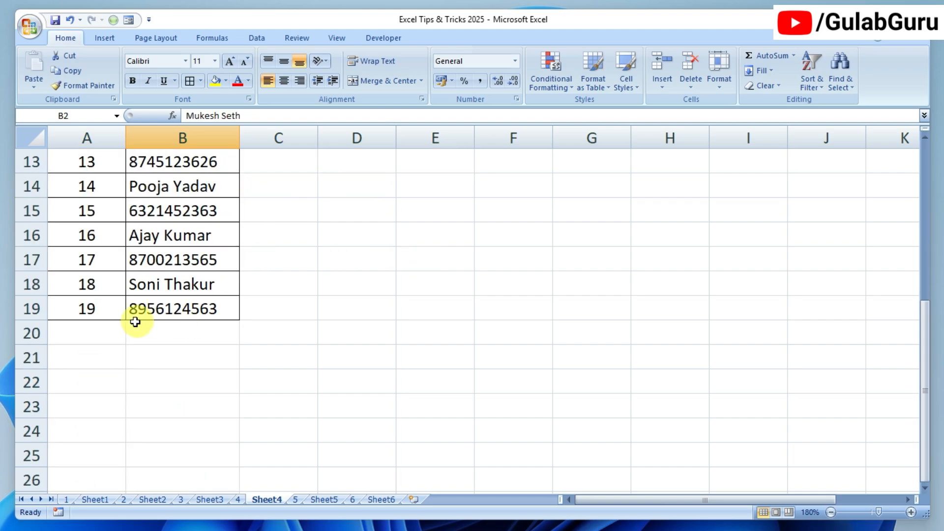
scroll(135, 322, "up", 4)
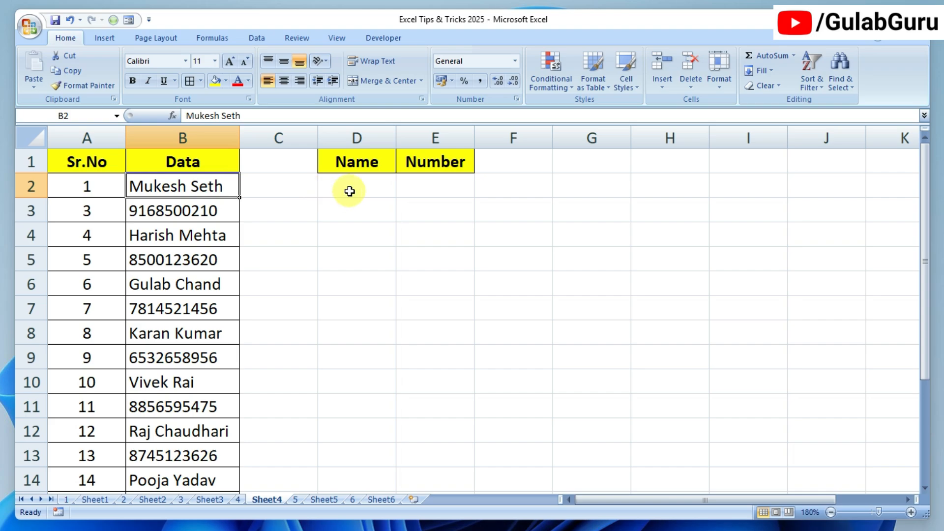
left_click(349, 191)
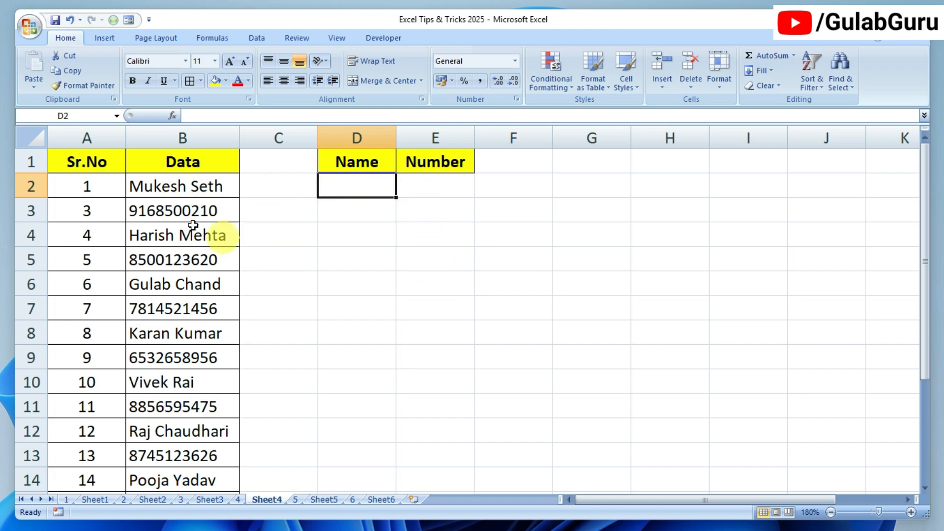
left_click(186, 186)
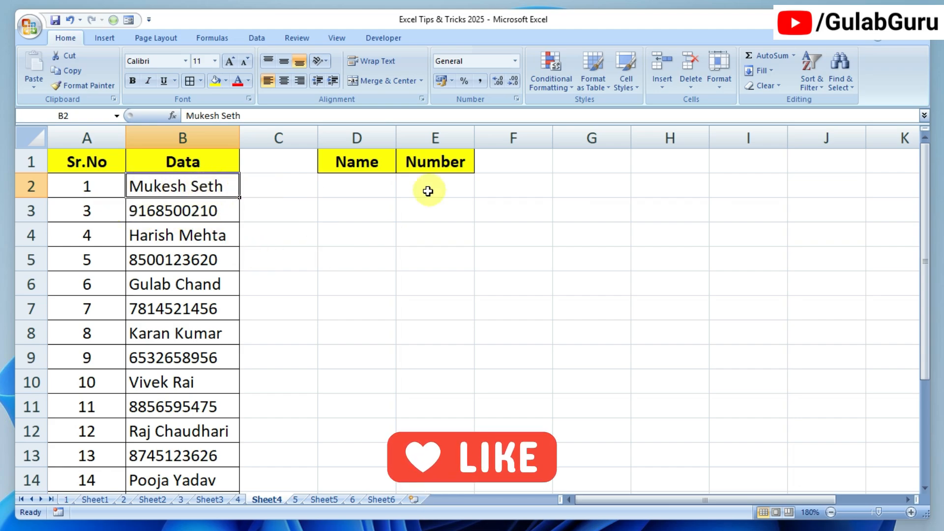
left_click(186, 162)
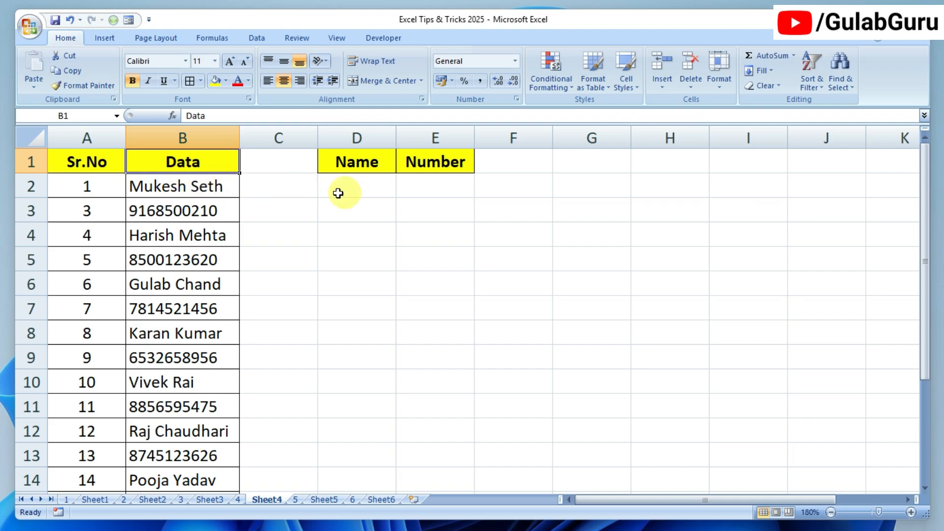
- Select all Data column entries in B2:B19 and open the Go To Special options for them
left_click(167, 186)
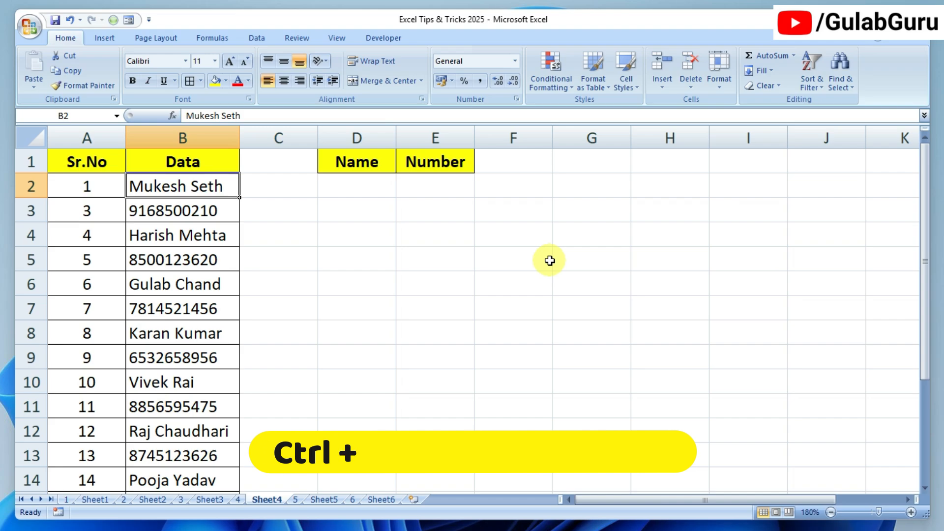
key("ctrl+shift+Down")
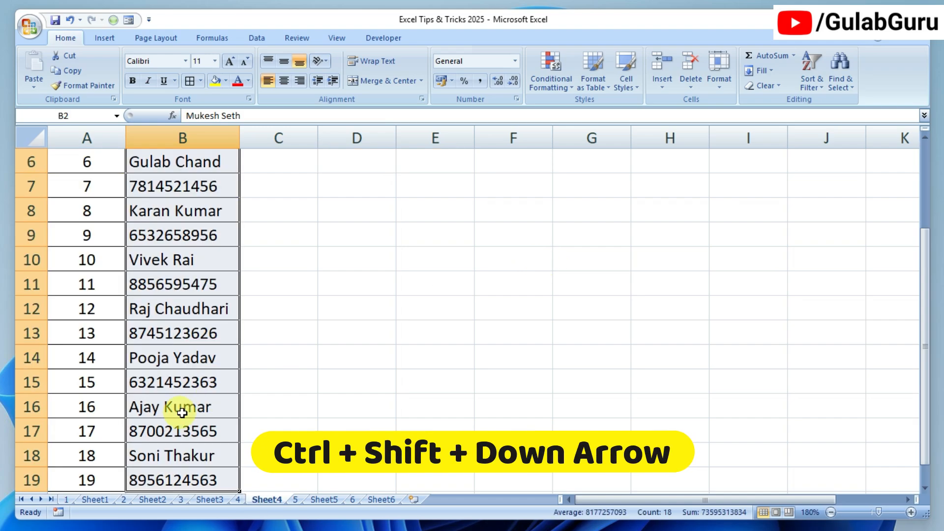
scroll(183, 399, "up", 2)
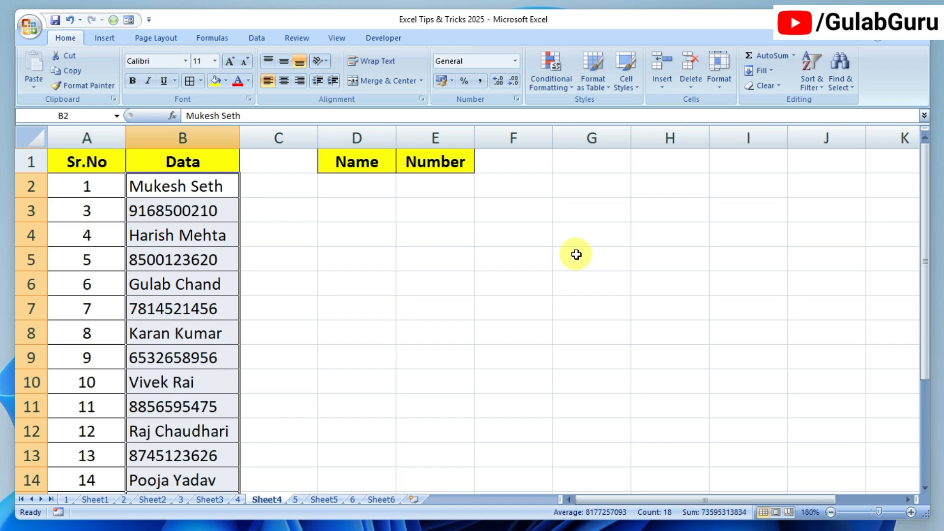
key("ctrl+g")
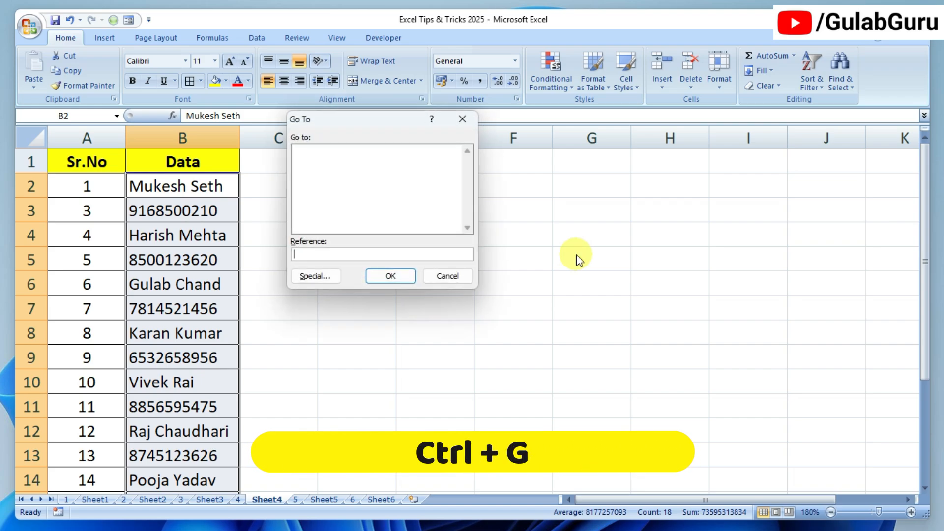
left_click_drag(366, 120, 566, 154)
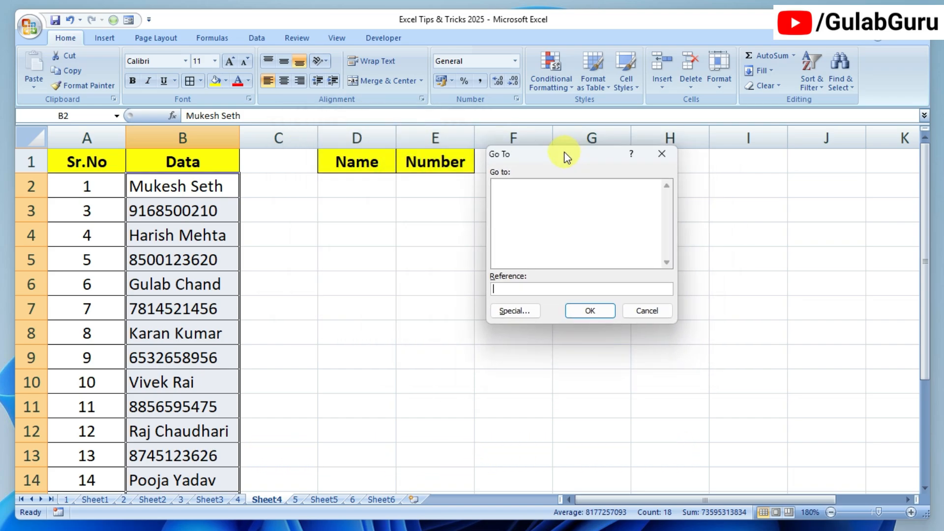
left_click(515, 310)
left_click_drag(544, 139, 343, 202)
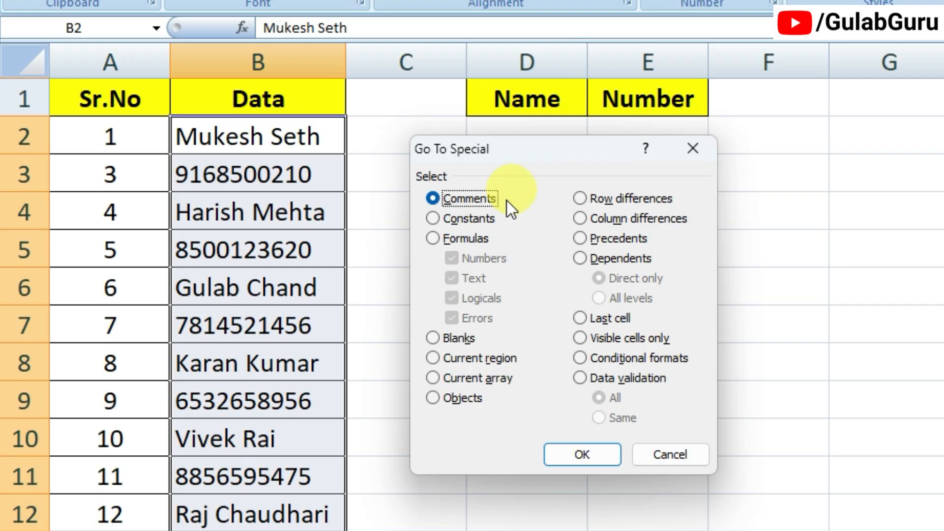
- Select only the numeric constants in the Data column, excluding Text, Logicals and Errors
left_click(435, 220)
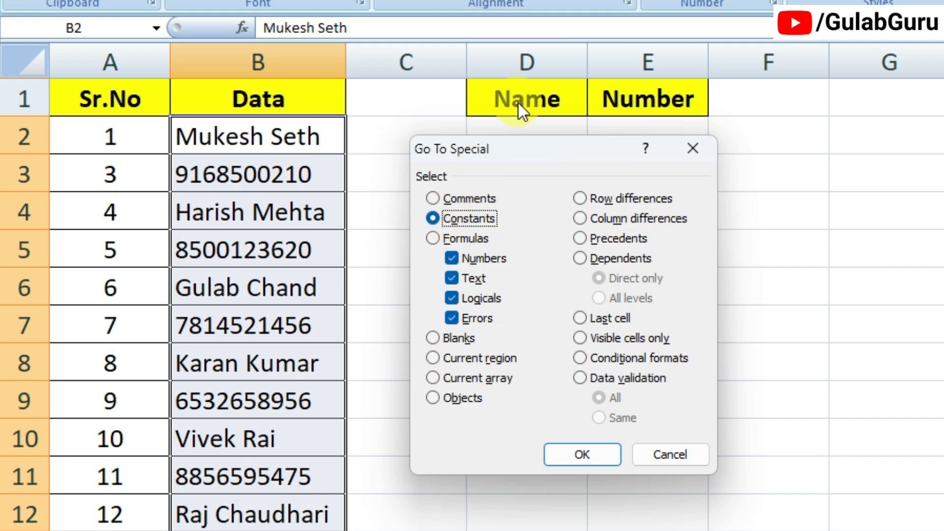
left_click(452, 279)
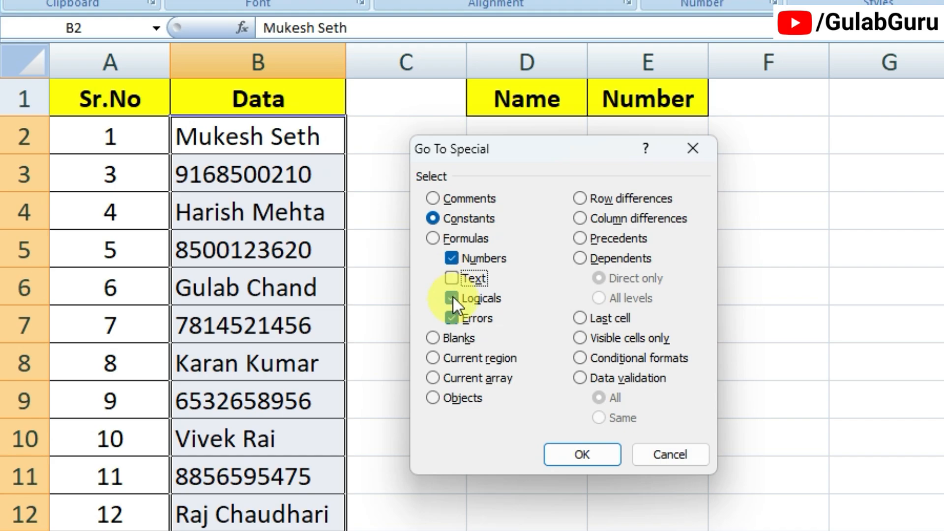
left_click(453, 298)
left_click(453, 317)
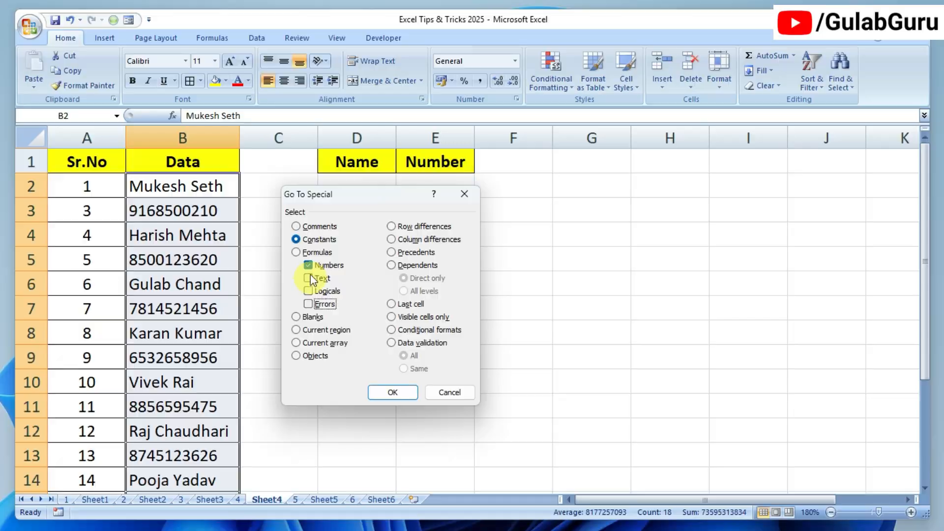
left_click(389, 392)
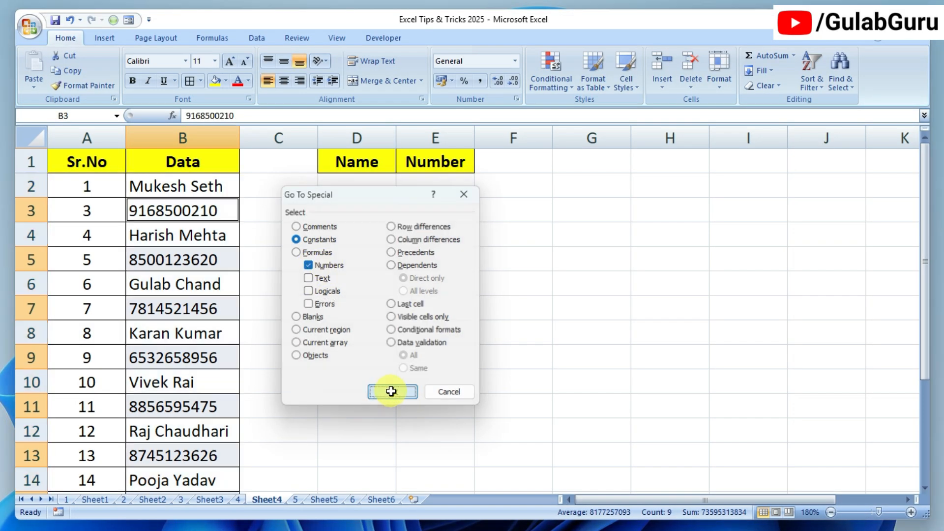
scroll(211, 253, "down", 3)
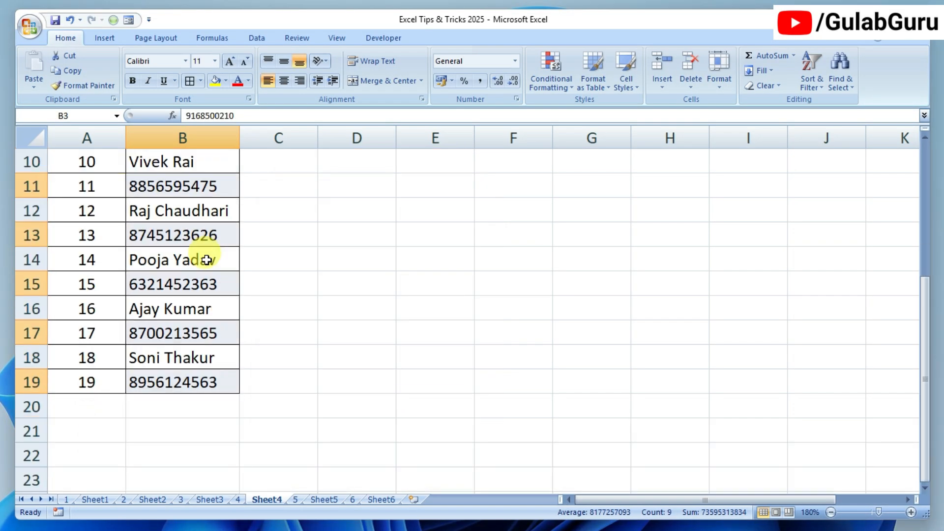
scroll(207, 354, "up", 3)
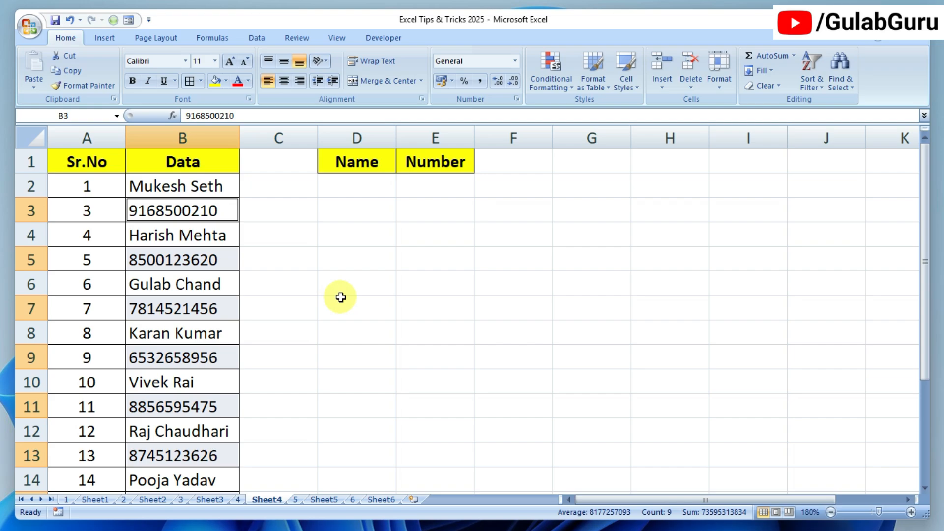
- Copy the selected numbers into the Number column from E2 and widen column E to fit them
key("ctrl+c")
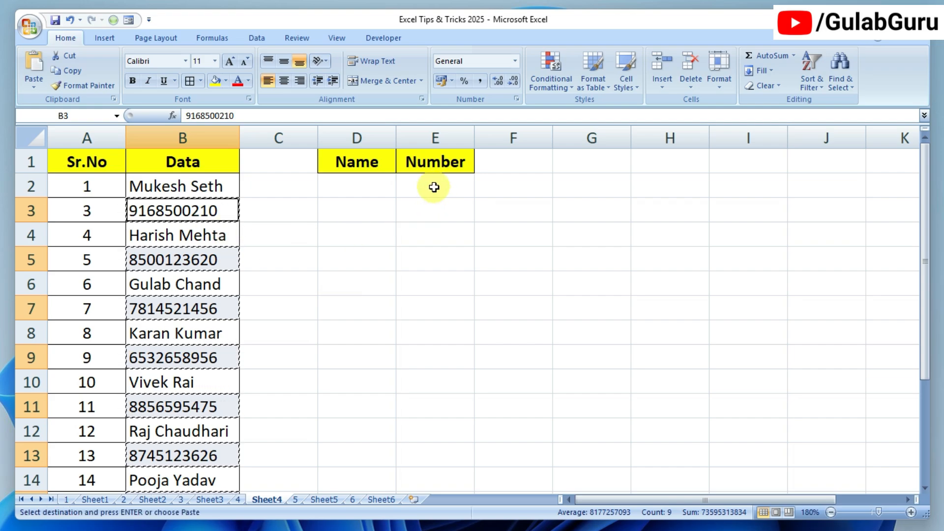
left_click(433, 186)
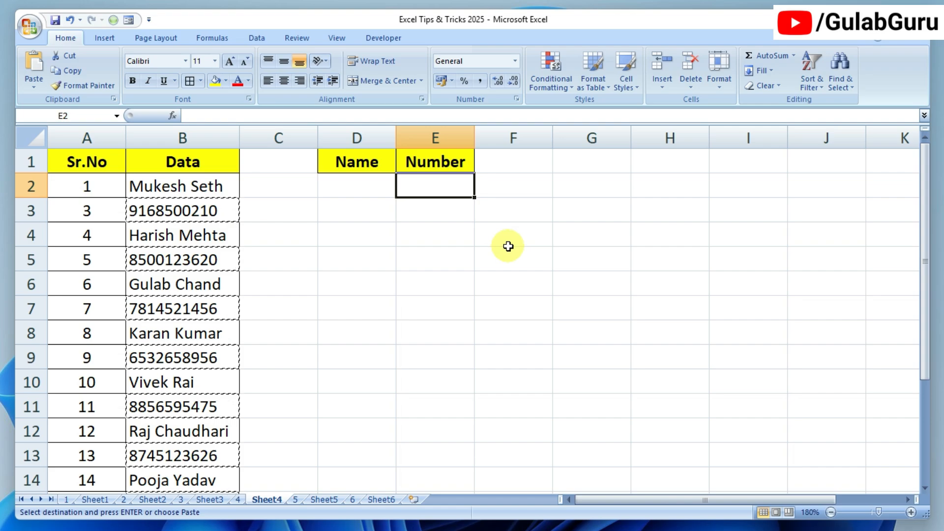
key("ctrl+v")
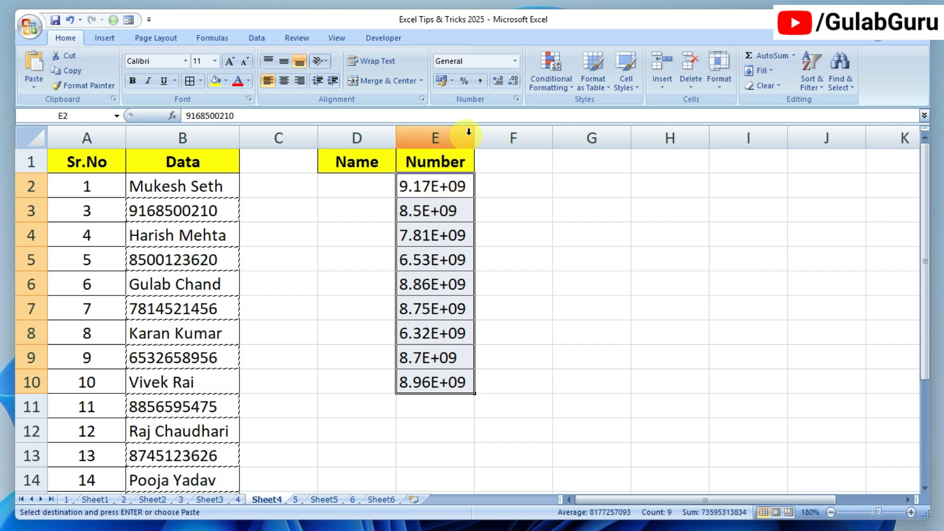
left_click_drag(477, 134, 496, 133)
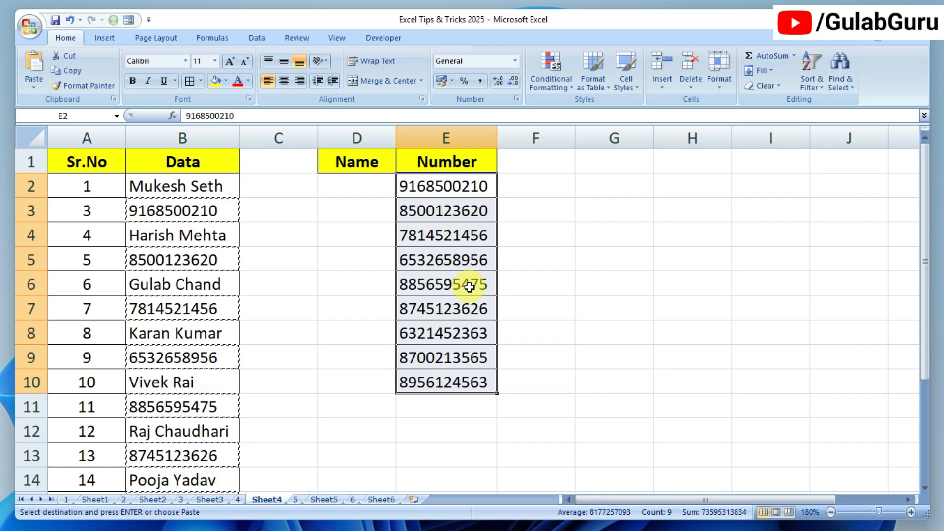
left_click(374, 327)
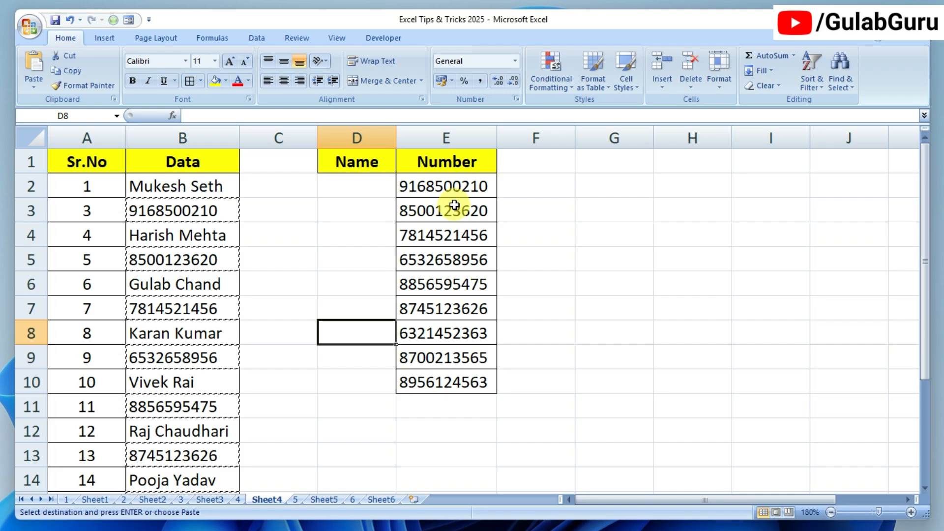
left_click(350, 236)
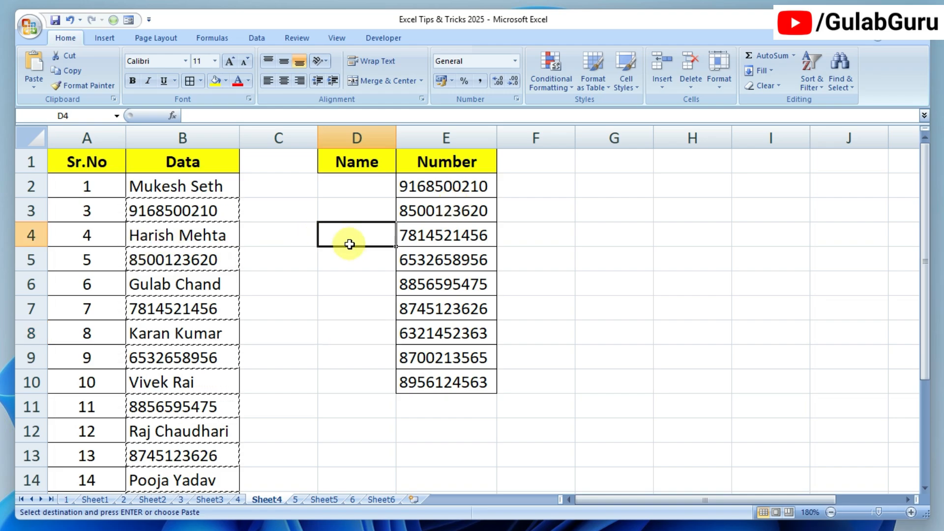
left_click(354, 264)
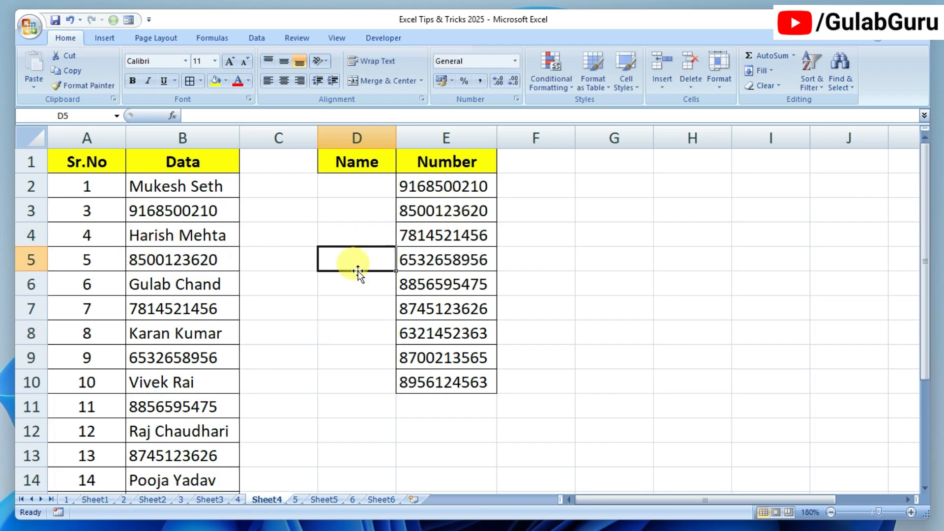
- Select the Data column entries in B2:B19 again and open the Go To Special options for them
left_click(188, 191)
key("ctrl+shift+Down")
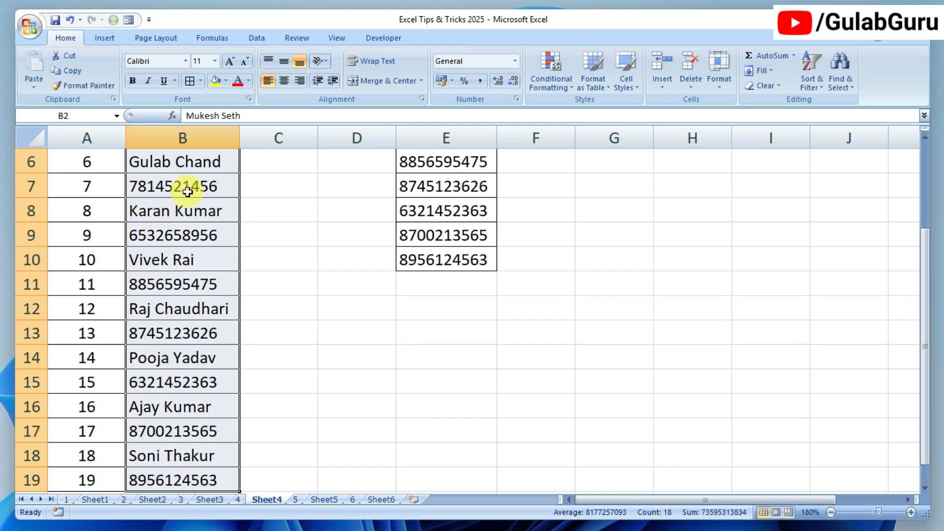
scroll(187, 191, "up", 2)
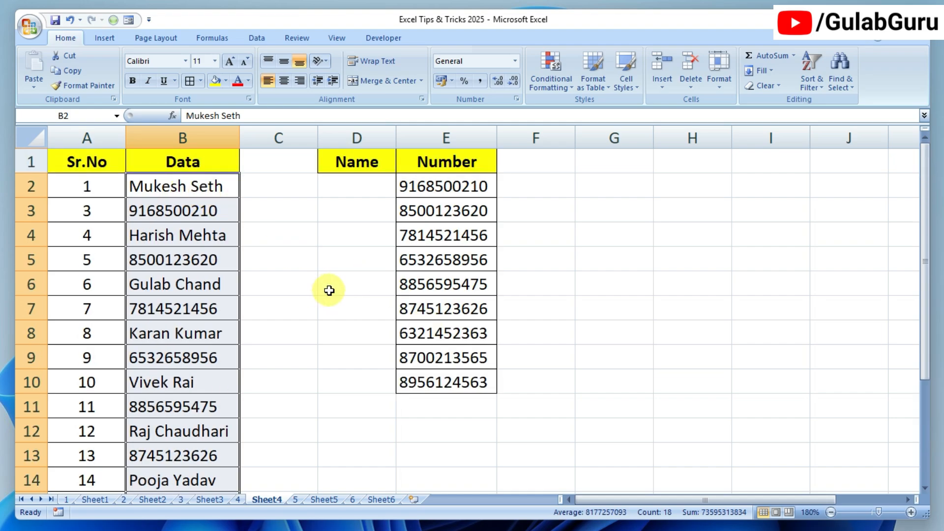
key("ctrl+g")
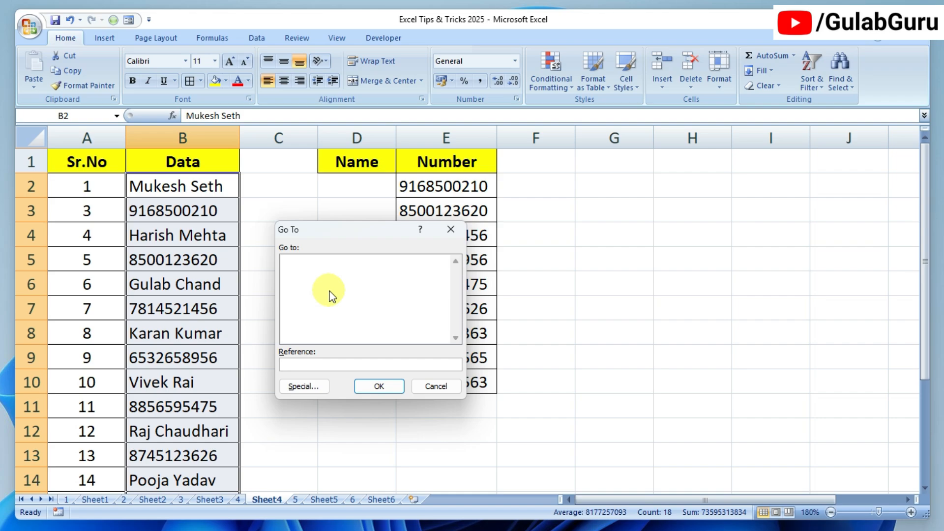
left_click_drag(344, 237, 417, 215)
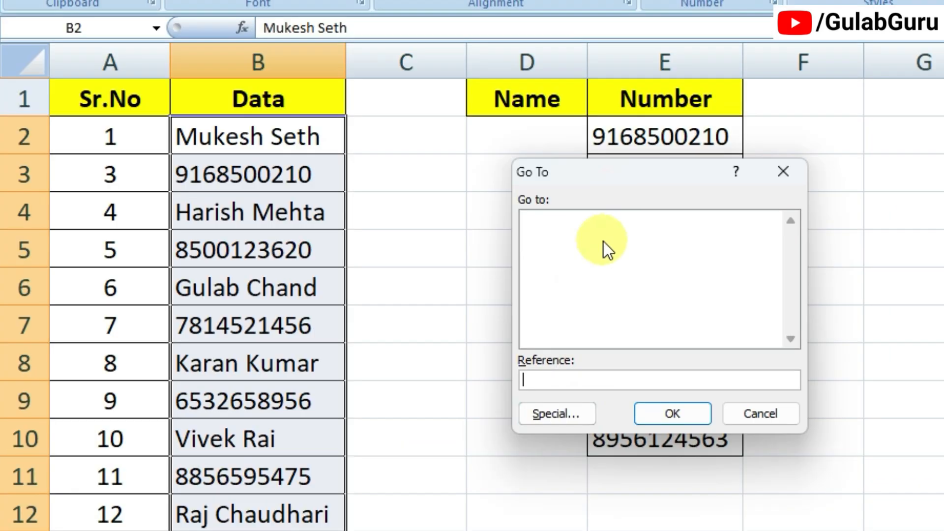
left_click(557, 415)
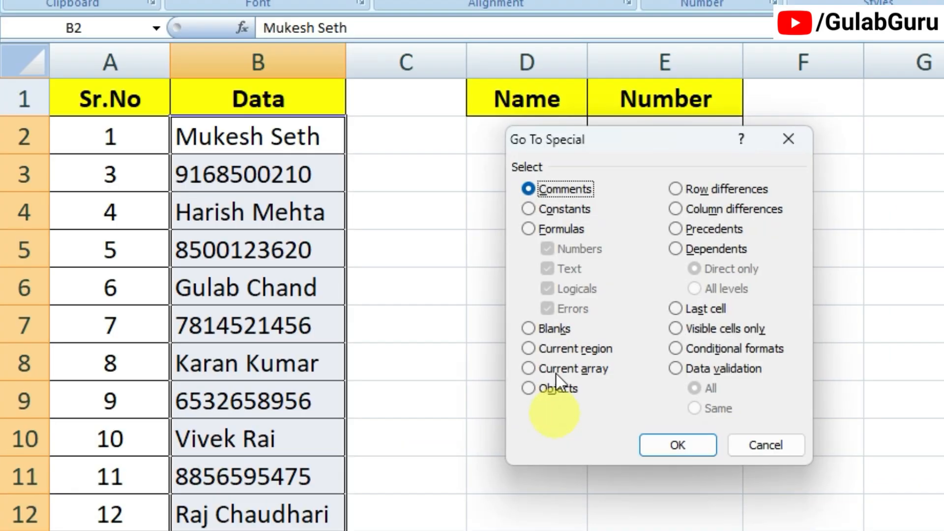
- Select only the text constants in the Data column, excluding Numbers, Logicals and Errors
left_click(530, 210)
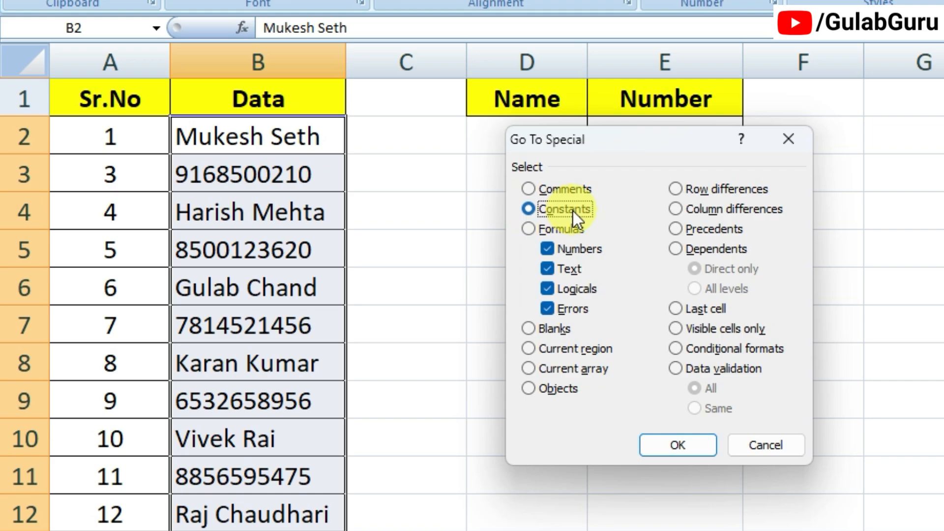
left_click(547, 249)
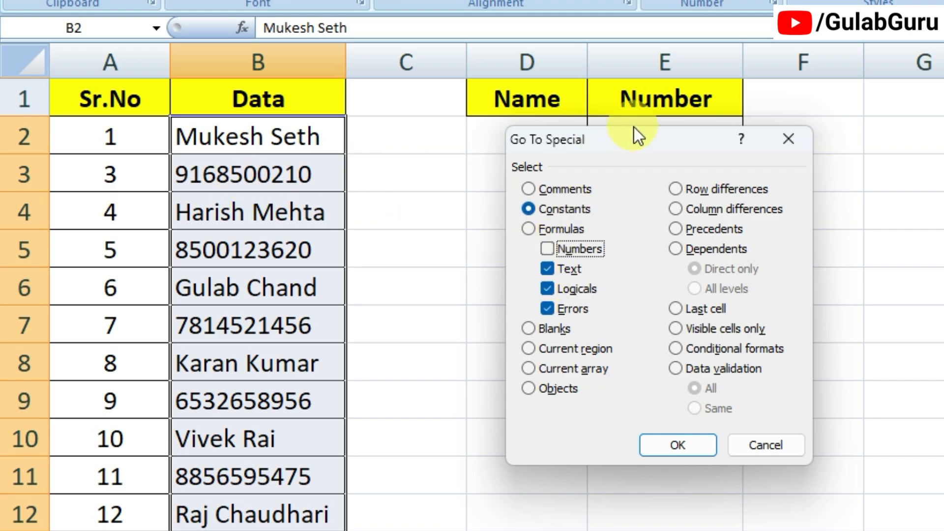
left_click(547, 288)
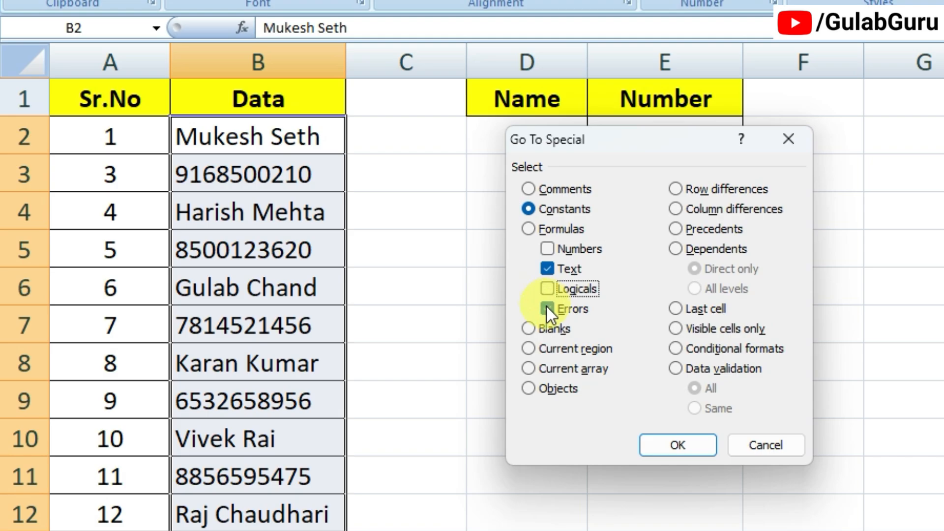
left_click(548, 308)
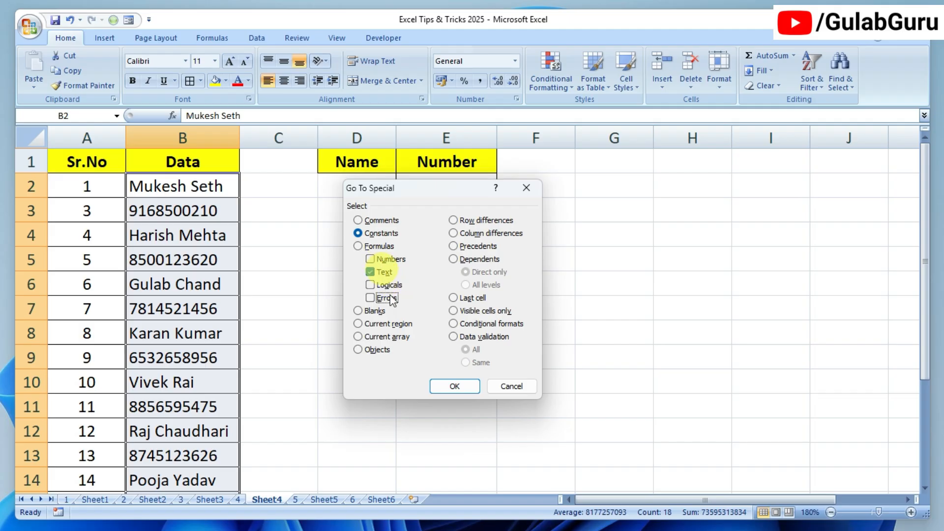
left_click(666, 441)
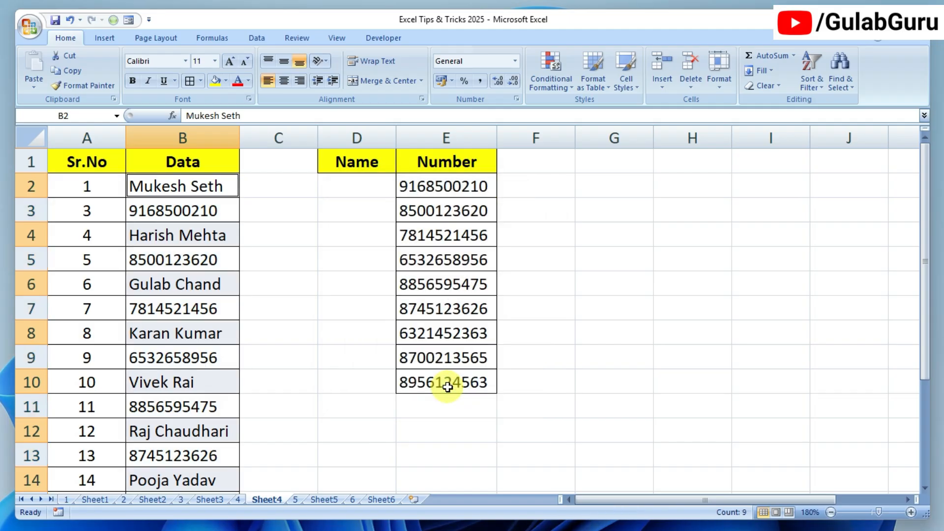
scroll(186, 279, "down", 3)
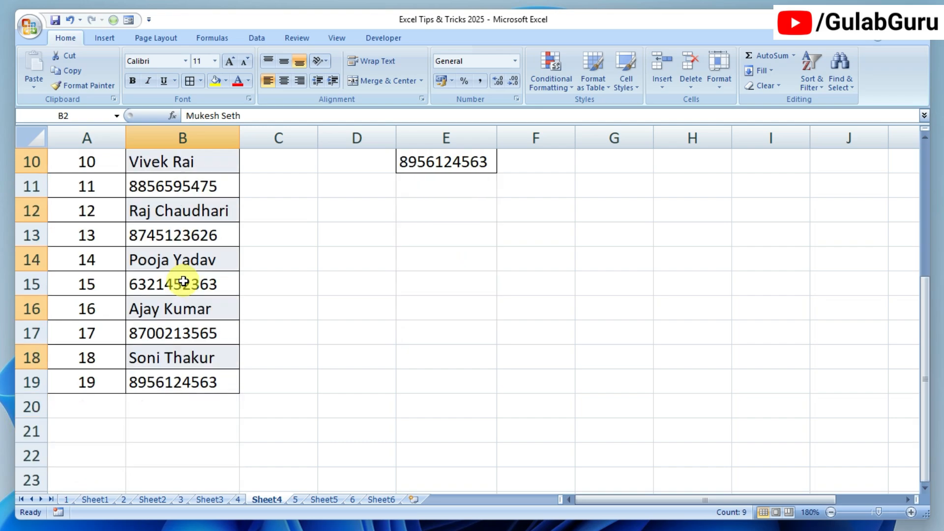
scroll(185, 278, "up", 3)
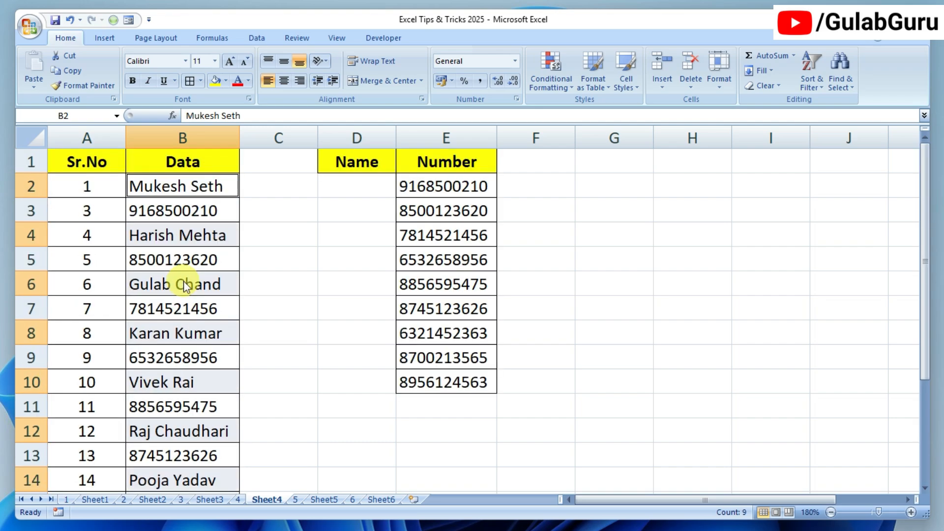
- Copy the selected names from the Data column into the Name column, starting at D2
key("ctrl+c")
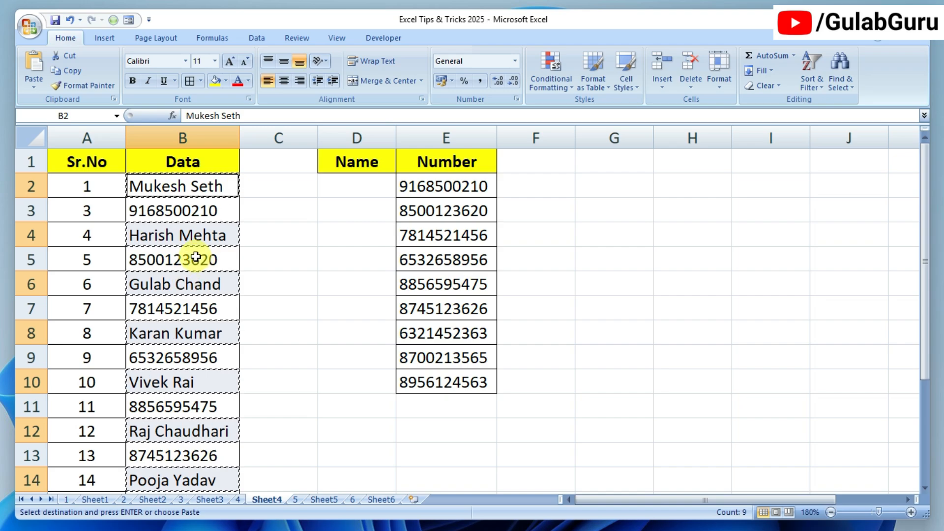
left_click(365, 187)
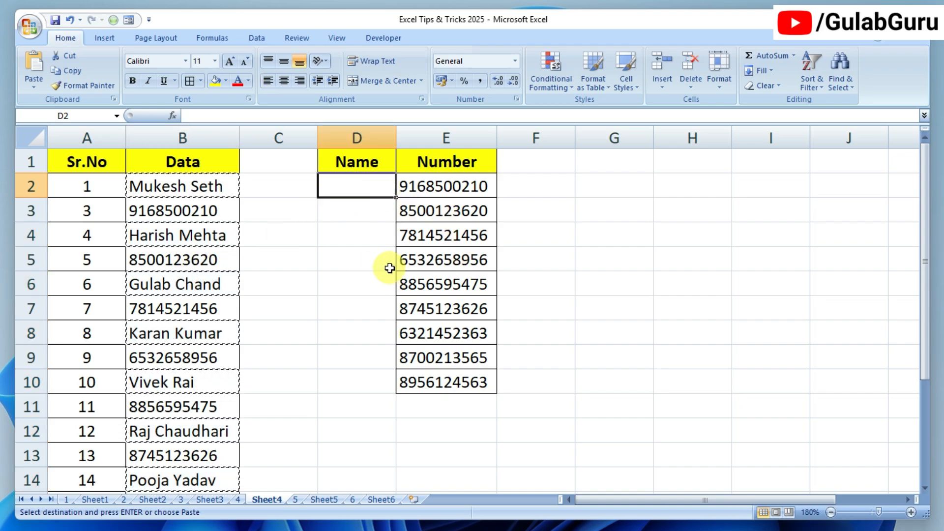
key("ctrl+v")
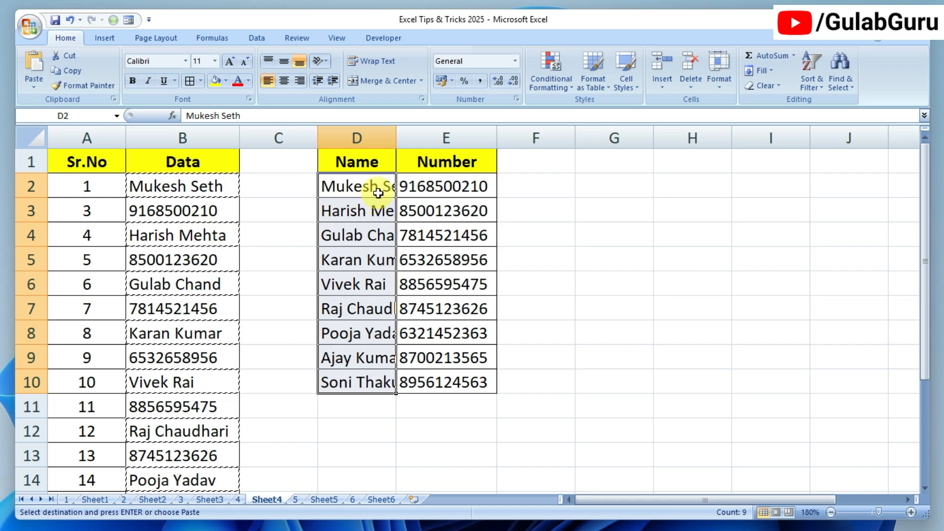
key("Escape")
left_click(376, 233)
left_click(610, 257)
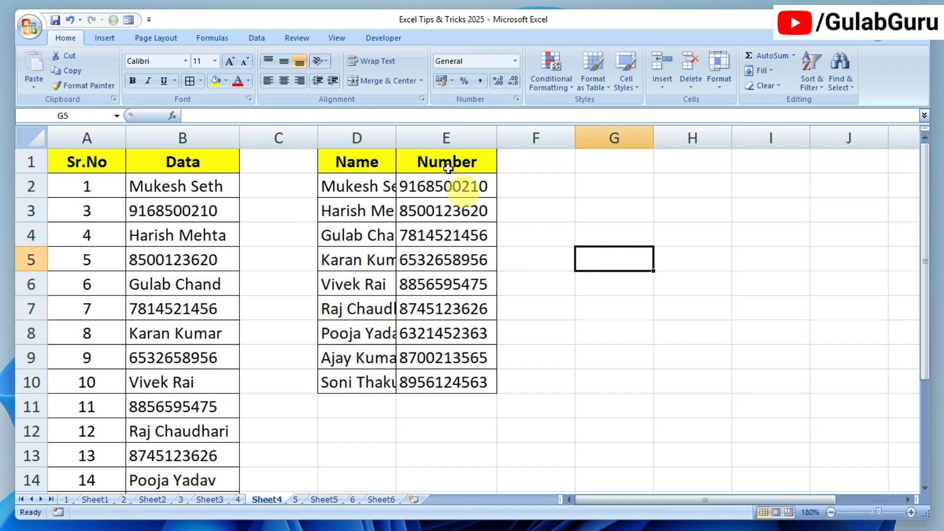
- Adjust the width of column D to fit the full names
double_click(395, 140)
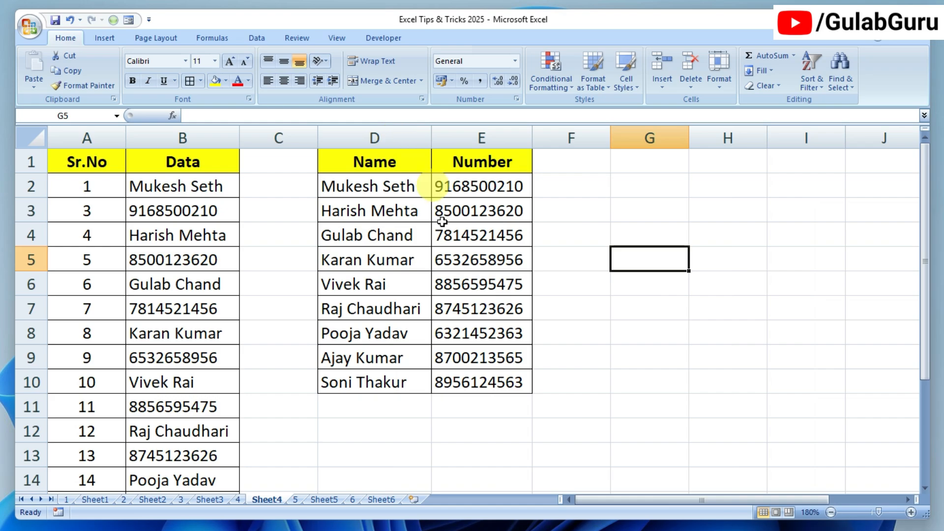
mouse_move(429, 138)
left_mouse_down()
mouse_move(416, 139)
mouse_move(432, 139)
left_mouse_up()
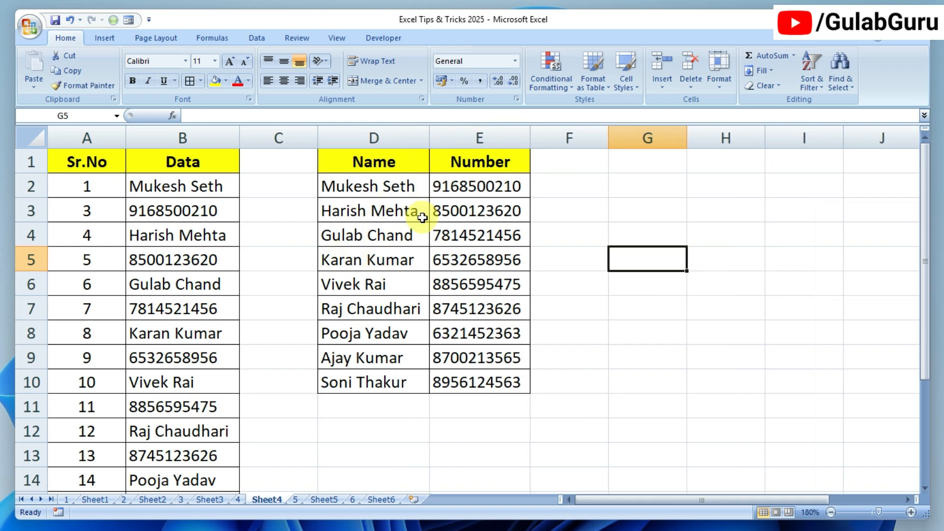
key("Down")
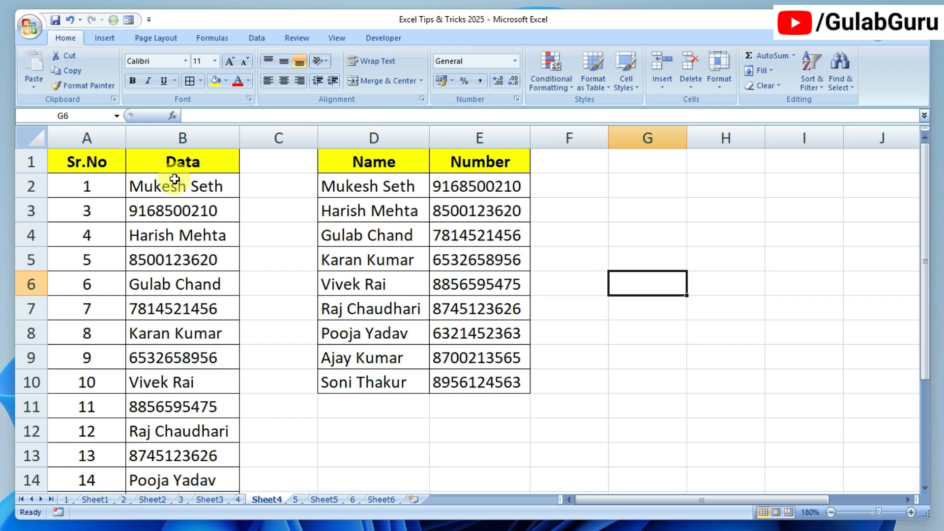
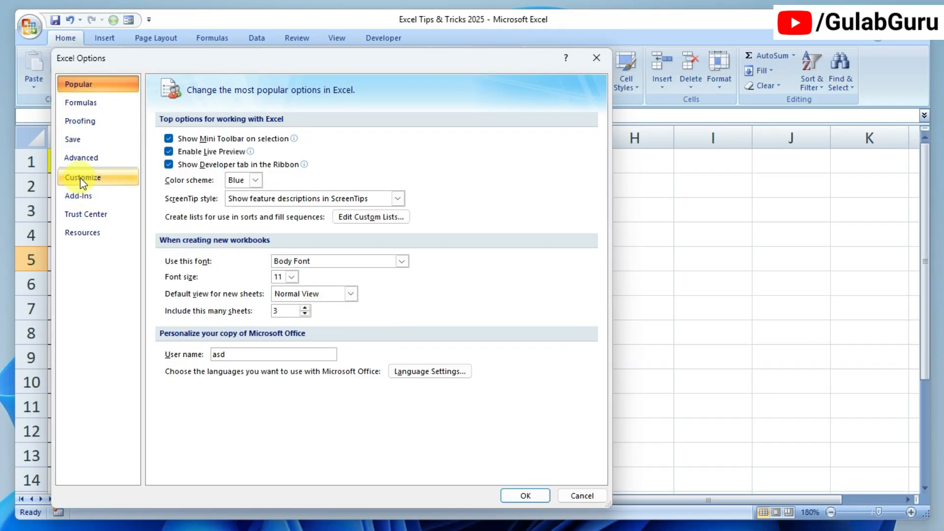
- Show All Commands in the Quick Access Toolbar customization options and locate the Form command
left_click(82, 180)
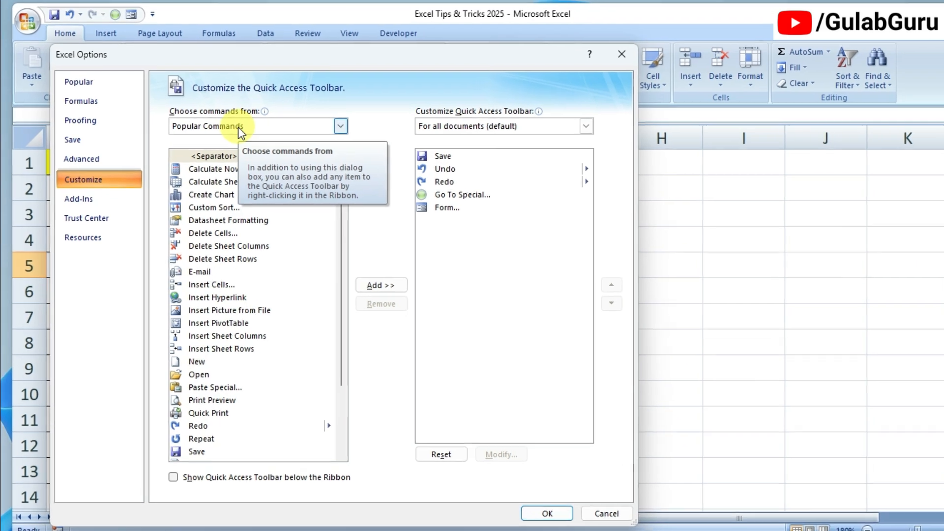
left_click(343, 127)
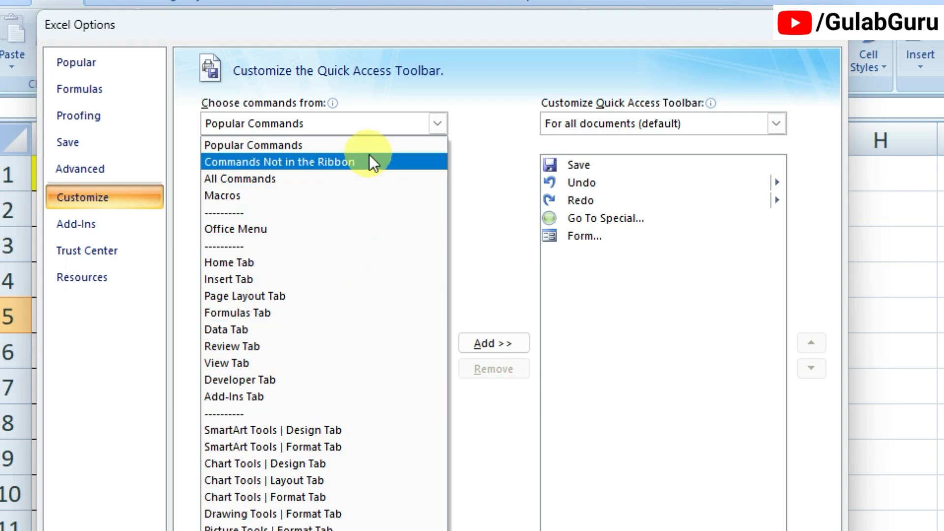
left_click(225, 178)
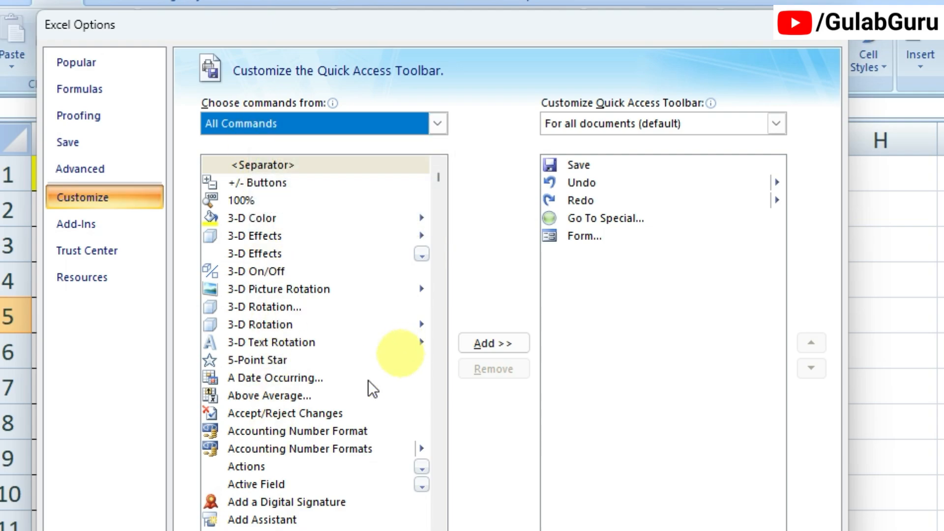
scroll(306, 396, "down", 1)
scroll(304, 388, "down", 20)
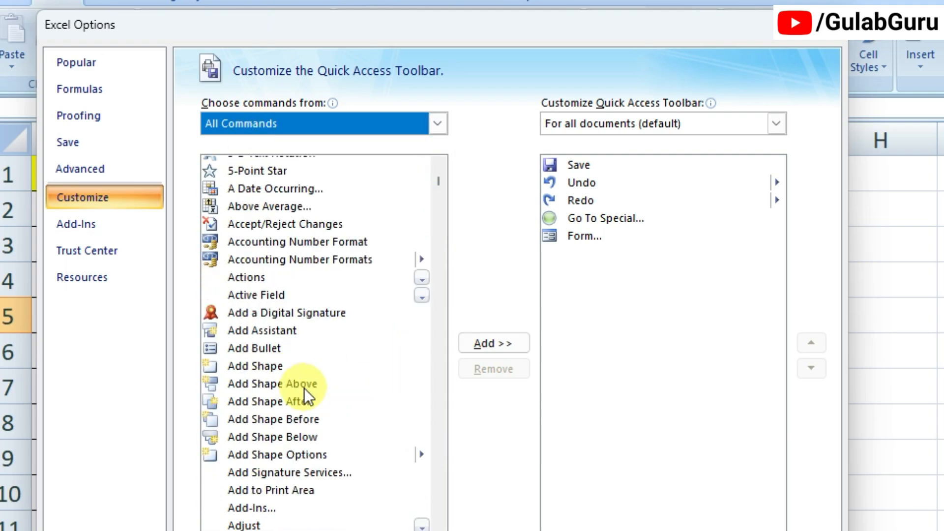
scroll(304, 388, "down", 20)
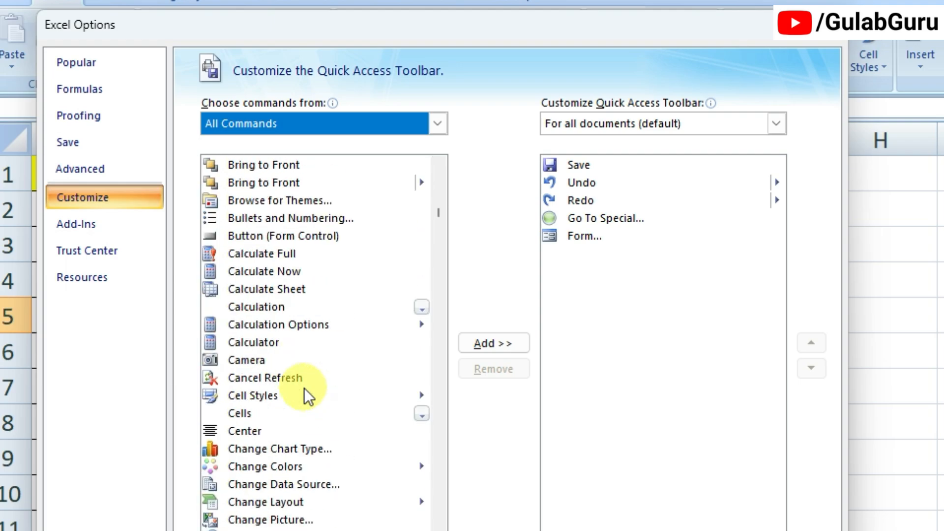
scroll(304, 388, "down", 20)
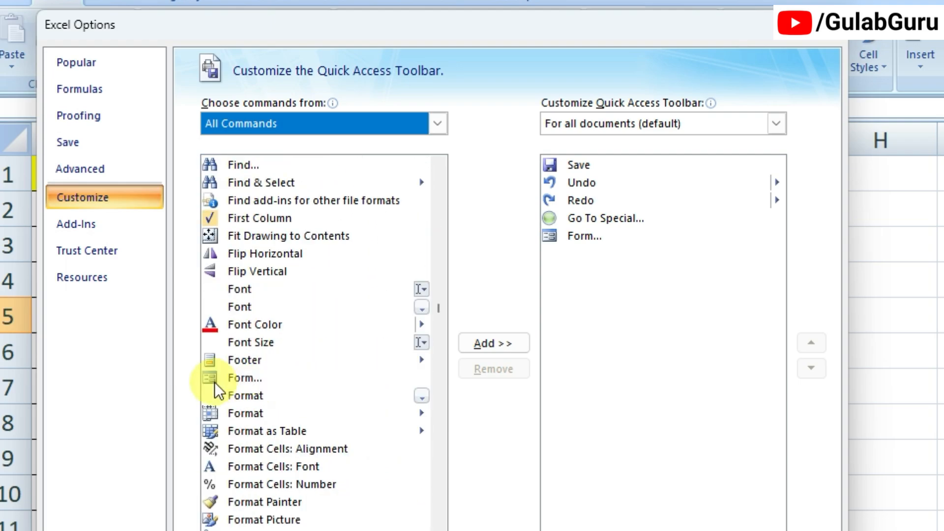
- Try to add the Form command to the Quick Access Toolbar
left_click(249, 378)
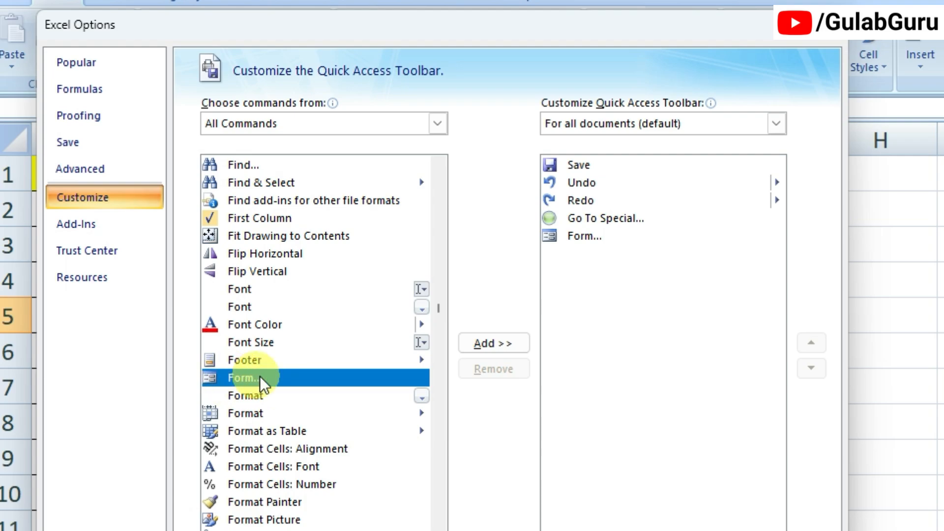
left_click(493, 343)
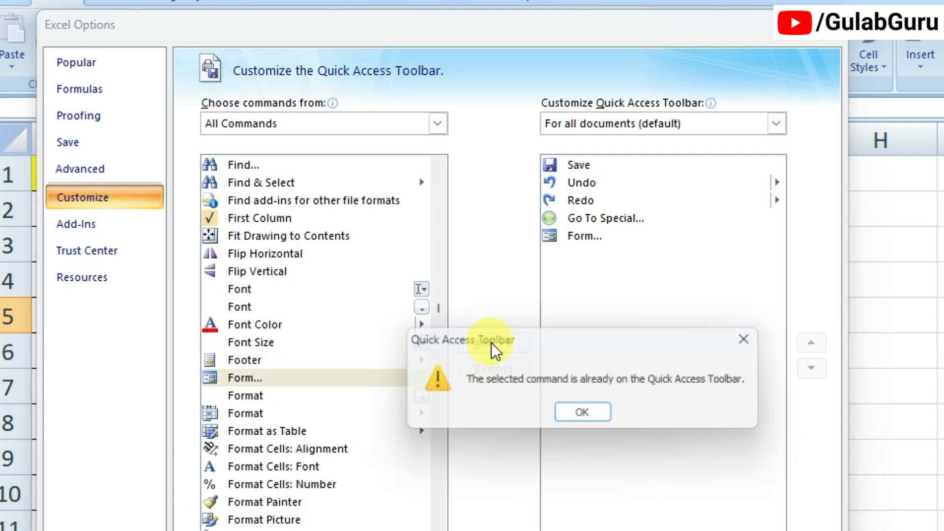
left_click(576, 415)
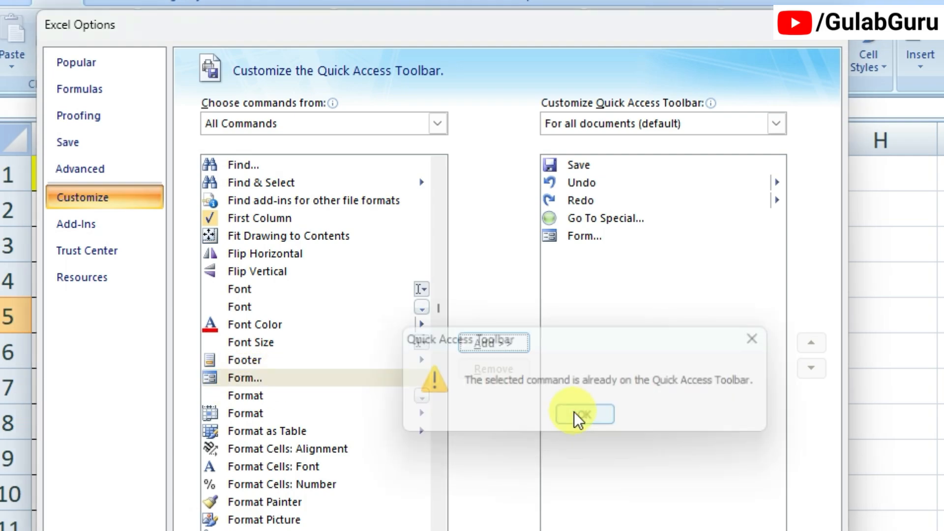
- Remove the existing Form command from the Quick Access Toolbar, add it again from All Commands, and apply the options
left_click(601, 239)
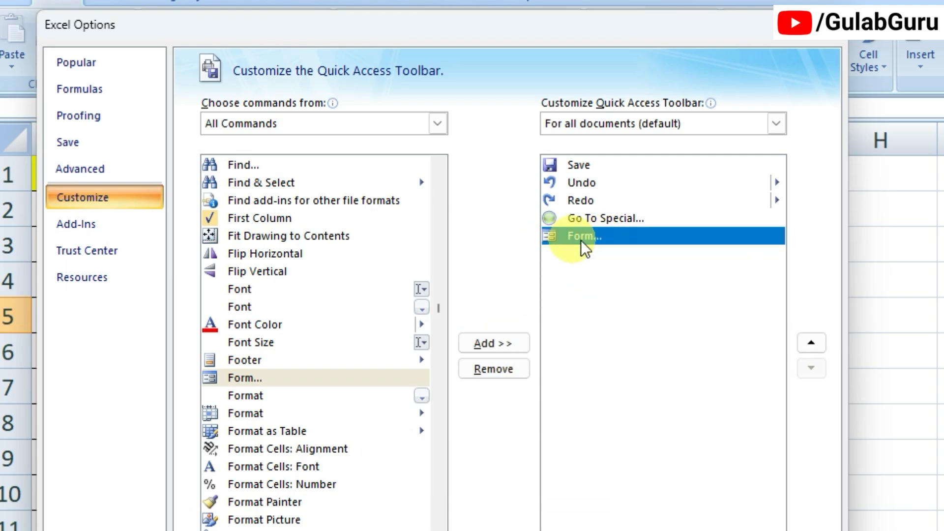
left_click(492, 369)
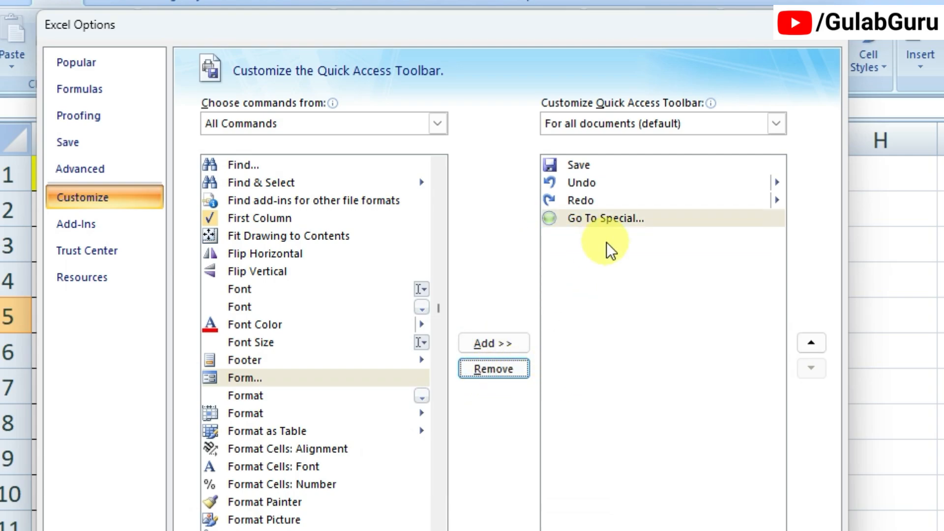
left_click(254, 379)
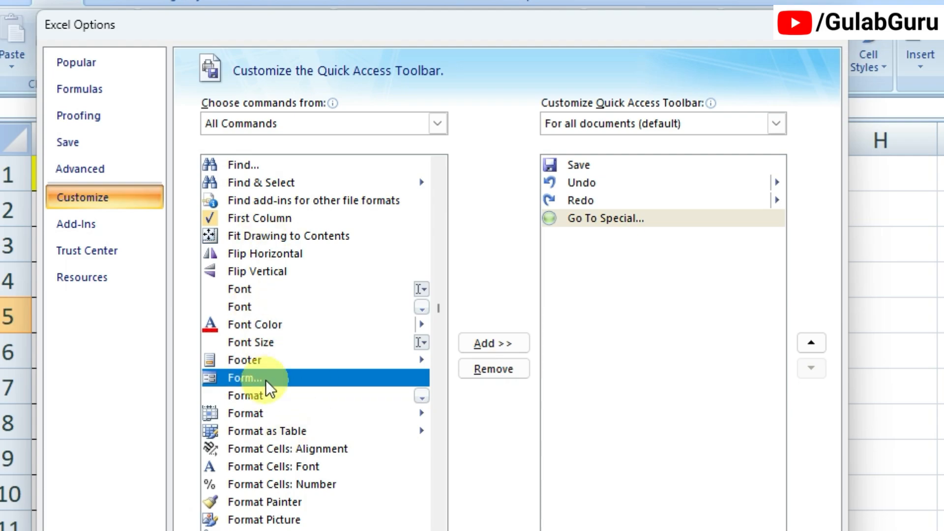
left_click(492, 343)
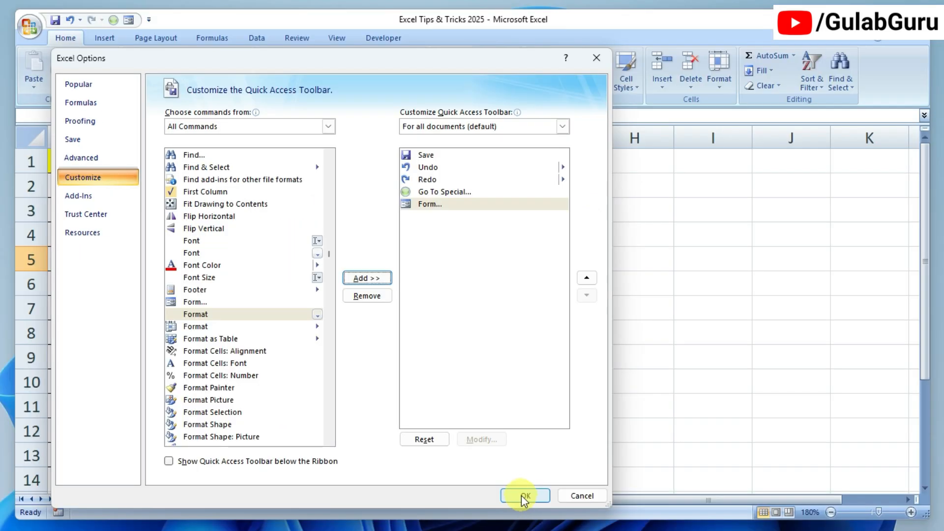
left_click(523, 496)
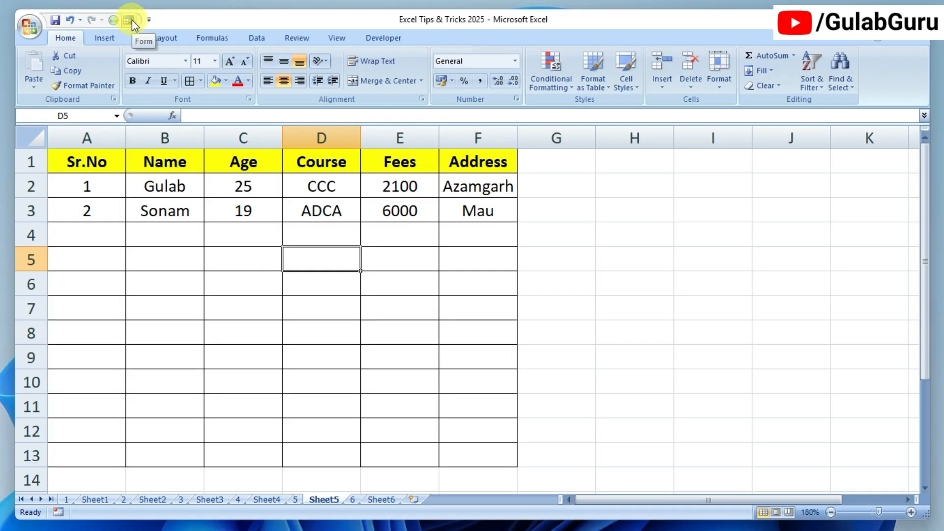
- Select the headers A1:F1 and open the data entry form for the table, moving it clear of the records
left_click_drag(91, 161, 465, 164)
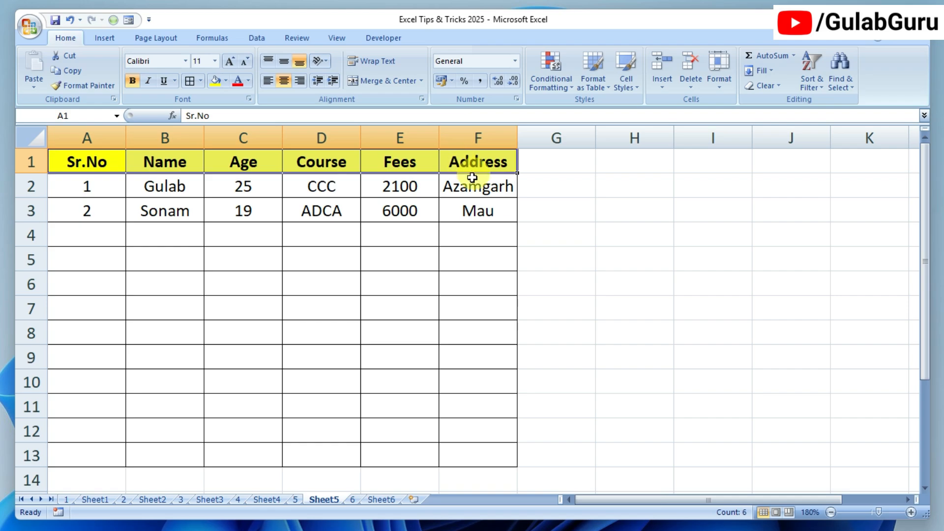
left_click(128, 20)
left_click_drag(523, 179, 418, 178)
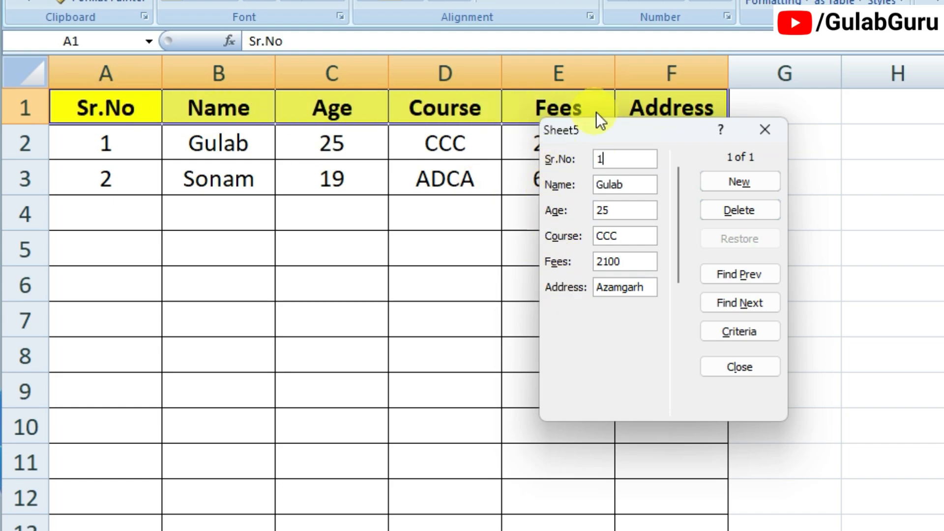
left_click_drag(626, 135, 653, 207)
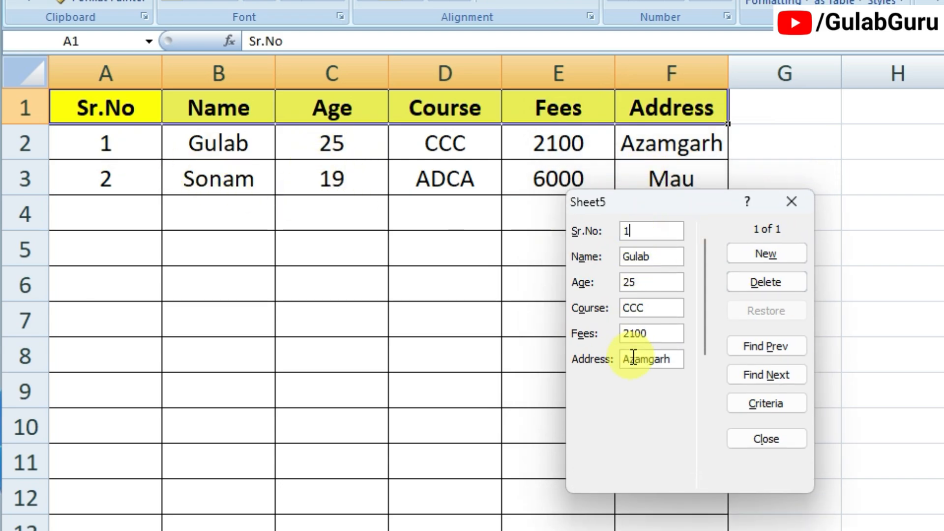
- Add a new form record with Sr.No 3, Age 22, Course DCA, Fees 3000, and the student's name and address
left_click(777, 256)
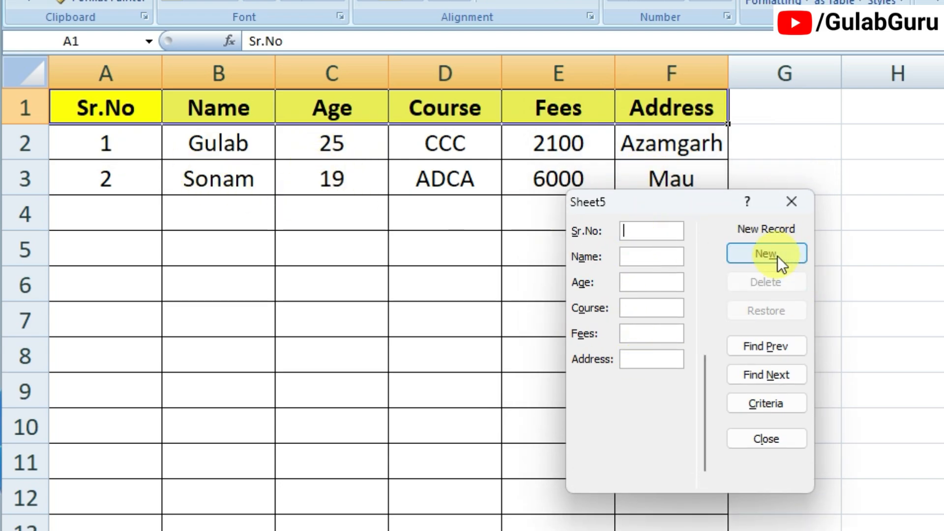
type("3")
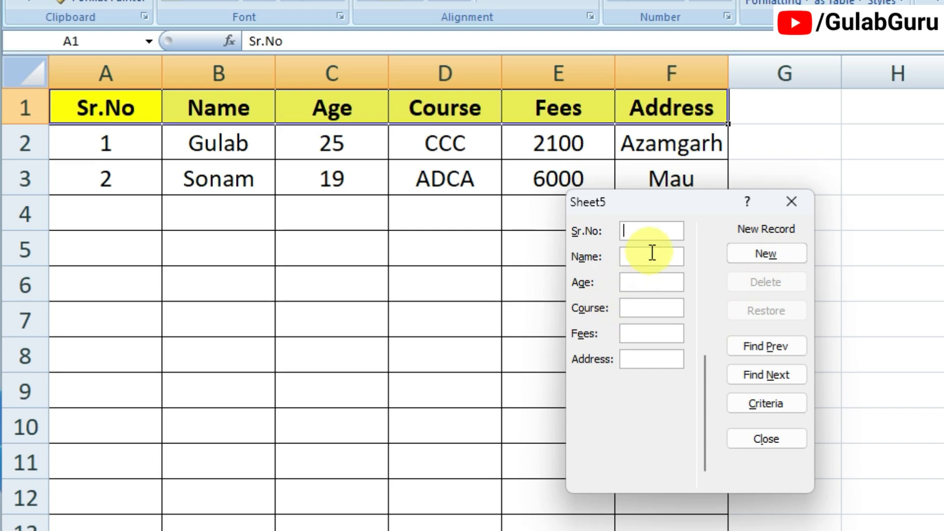
key("Tab")
type("Sanjay")
key("Tab")
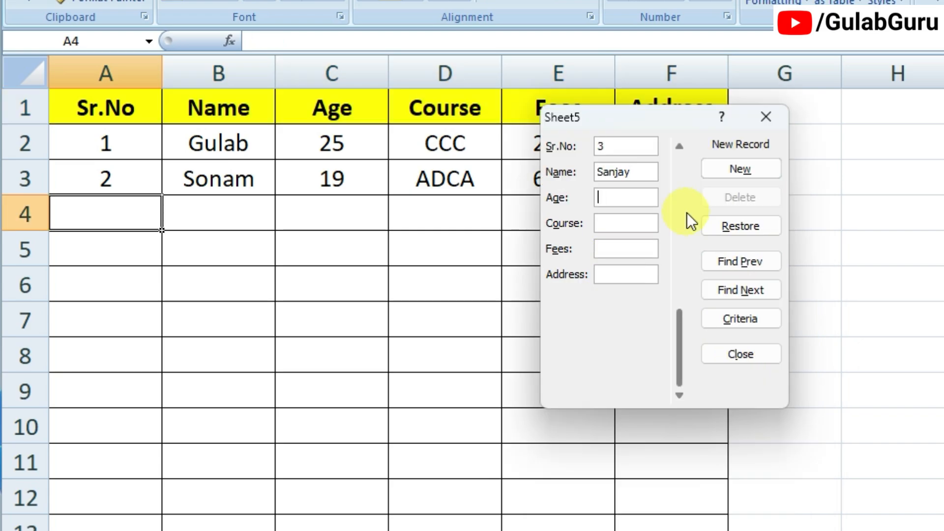
type("22")
key("Tab")
type("DCA")
key("Tab")
type("3000")
key("Tab")
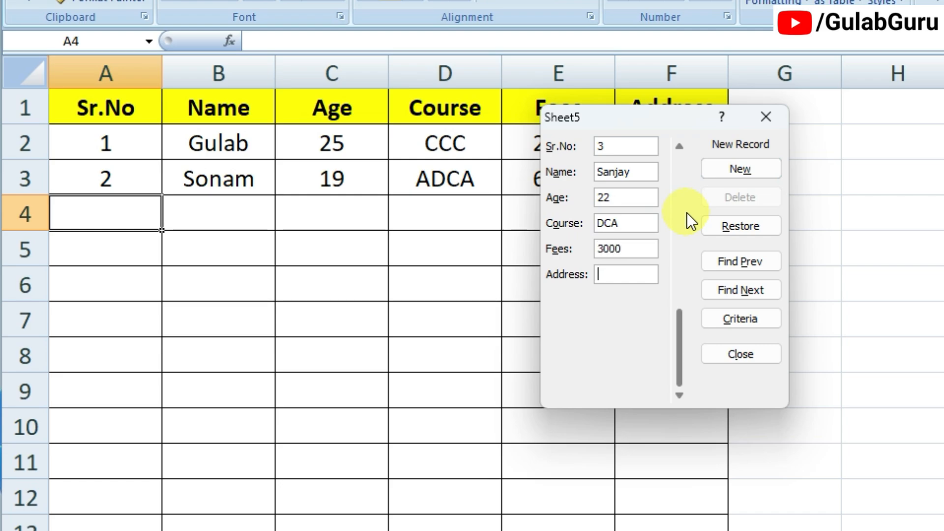
type("Jaunpur")
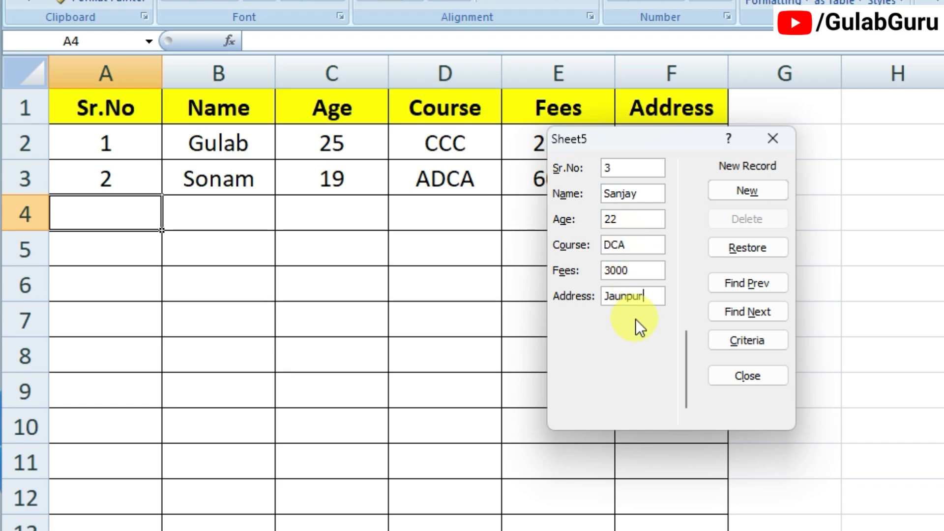
left_click(750, 193)
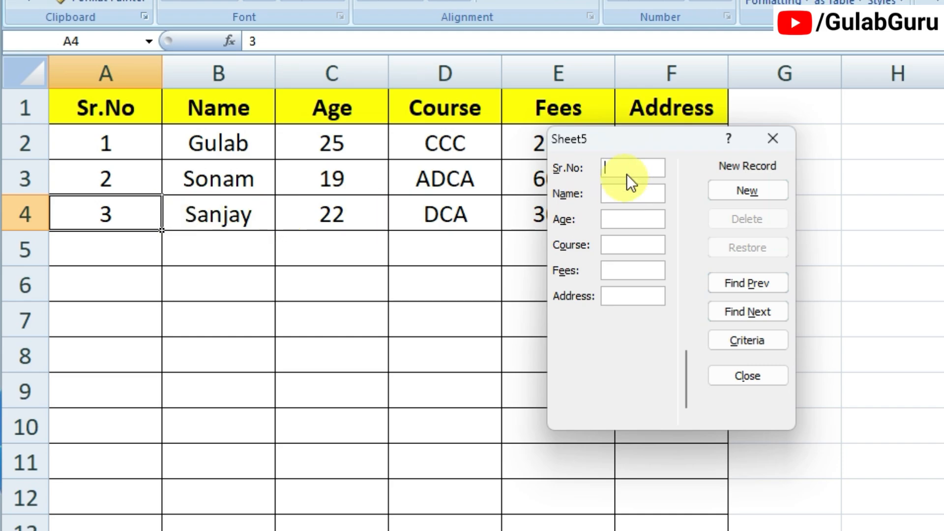
- Browse the form back to the first record and forward to the third, keeping the table in view
left_click_drag(627, 142, 760, 136)
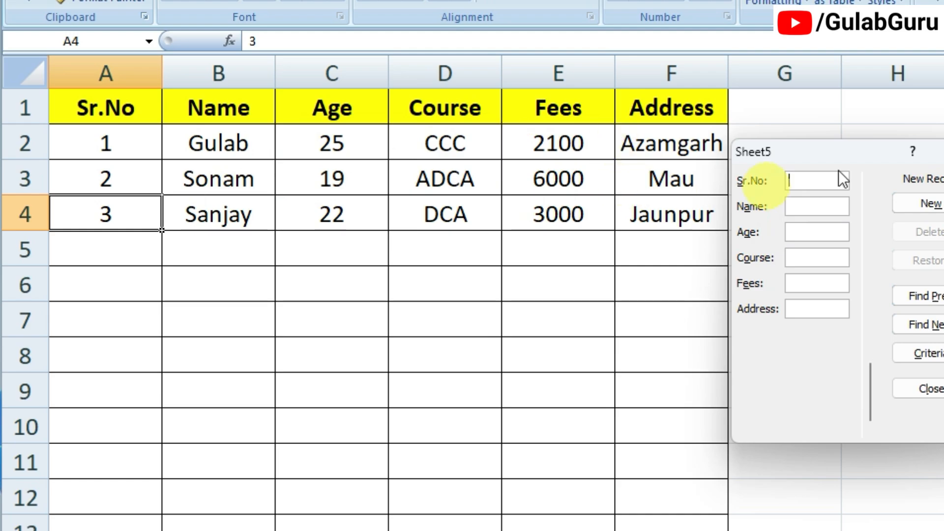
left_click_drag(855, 160, 810, 123)
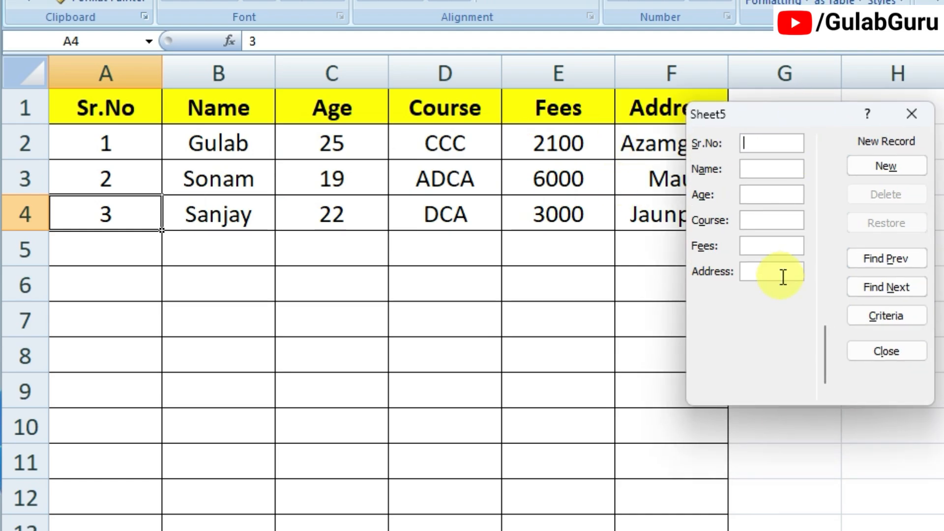
left_click(887, 260)
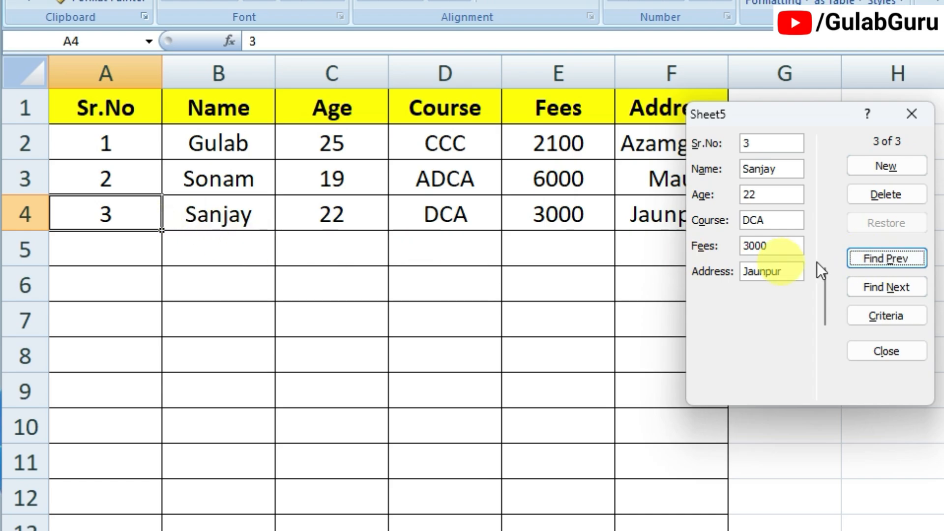
left_click(874, 260)
left_click(872, 256)
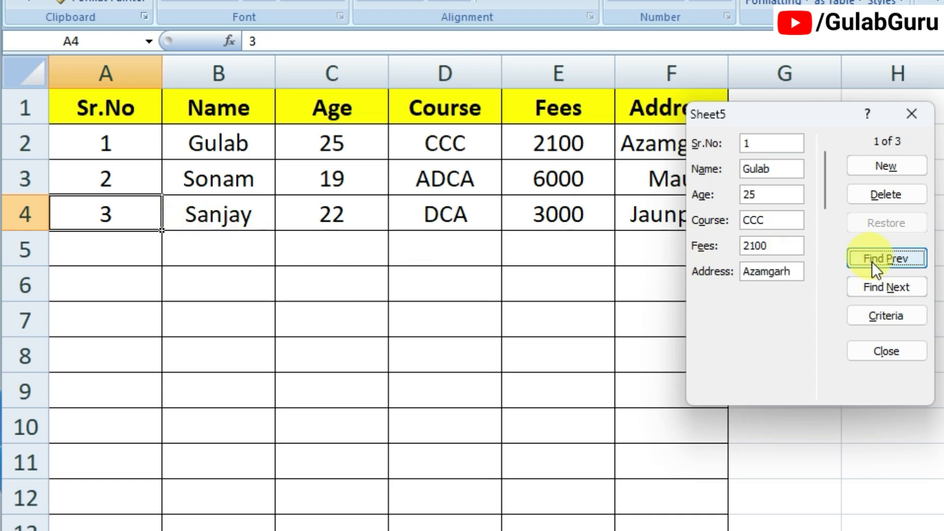
left_click(881, 288)
left_click(881, 287)
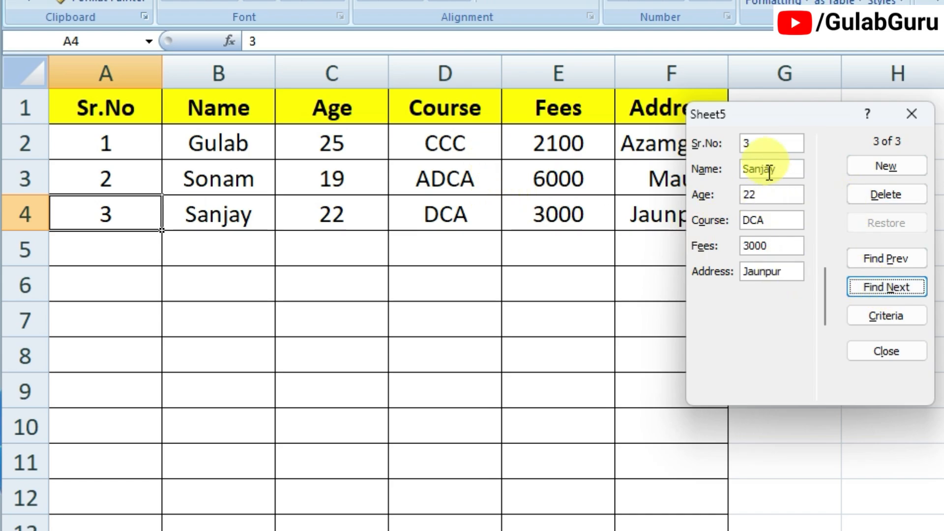
- Step through the third record's form fields from Sr.No to Address
left_click(773, 225)
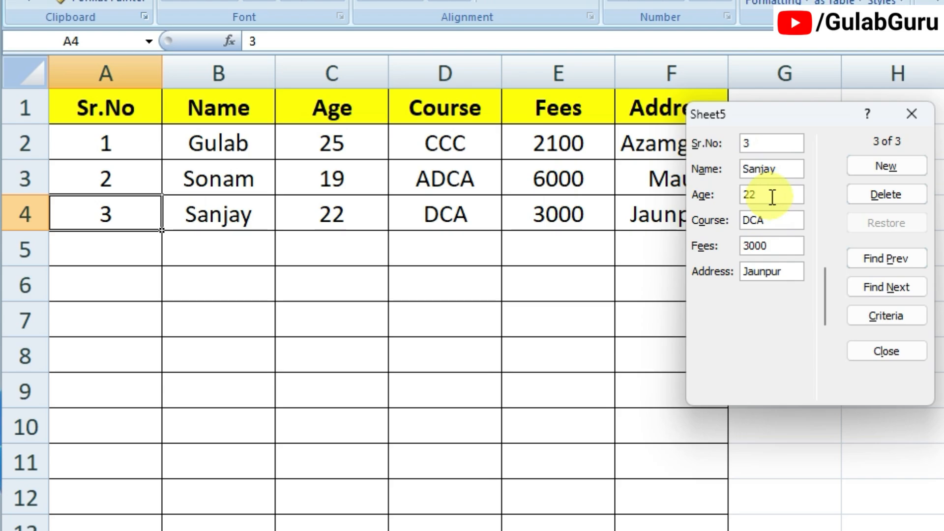
left_click(762, 145)
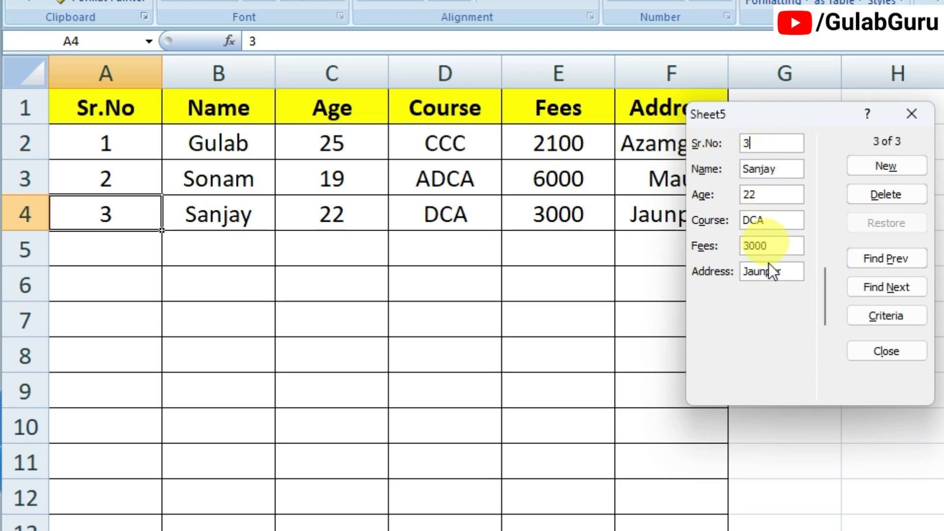
key("Tab")
key("Tab")
key("Tab")
key("Tab")
key("Tab")
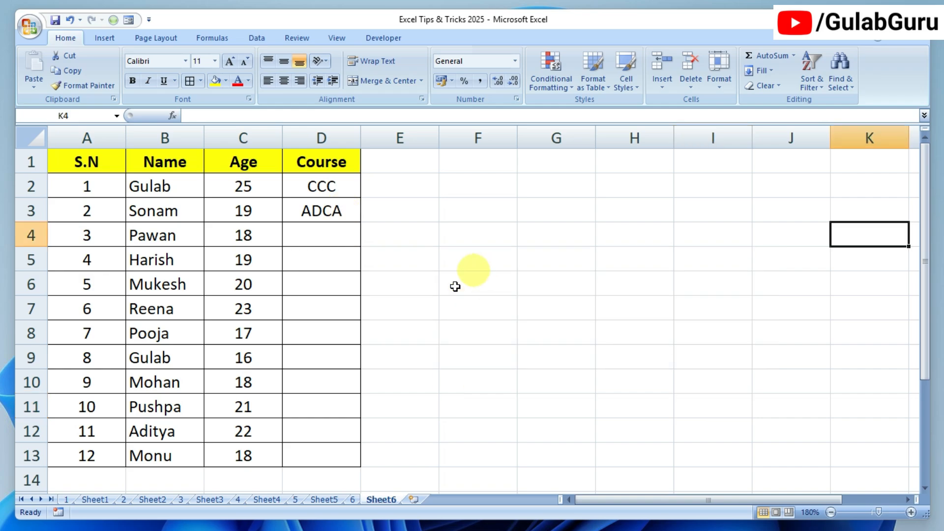
- Examine the student table in A1:D13 on Sheet6, particularly the Age and Course columns
left_click_drag(80, 158, 298, 464)
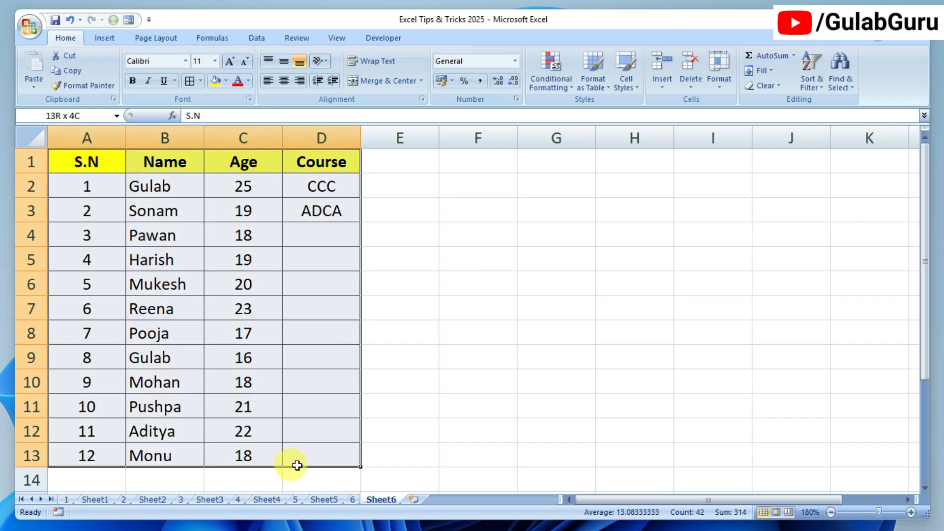
left_click(347, 302)
left_click(320, 186)
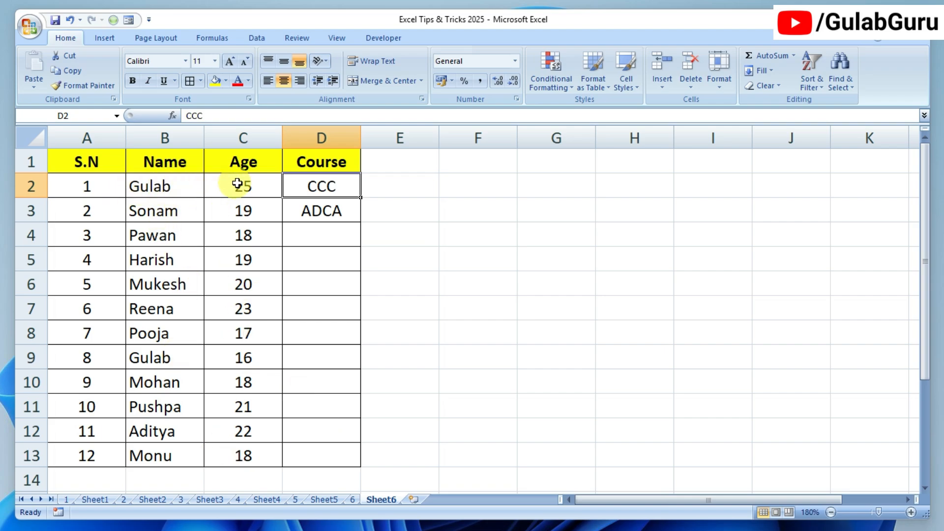
left_click_drag(238, 183, 245, 430)
left_click(331, 188)
mouse_move(331, 188)
left_mouse_down()
mouse_move(344, 468)
mouse_move(344, 453)
left_mouse_up()
- Enter ADCA in D6 and CCC in D7 of the Course column
left_click(338, 279)
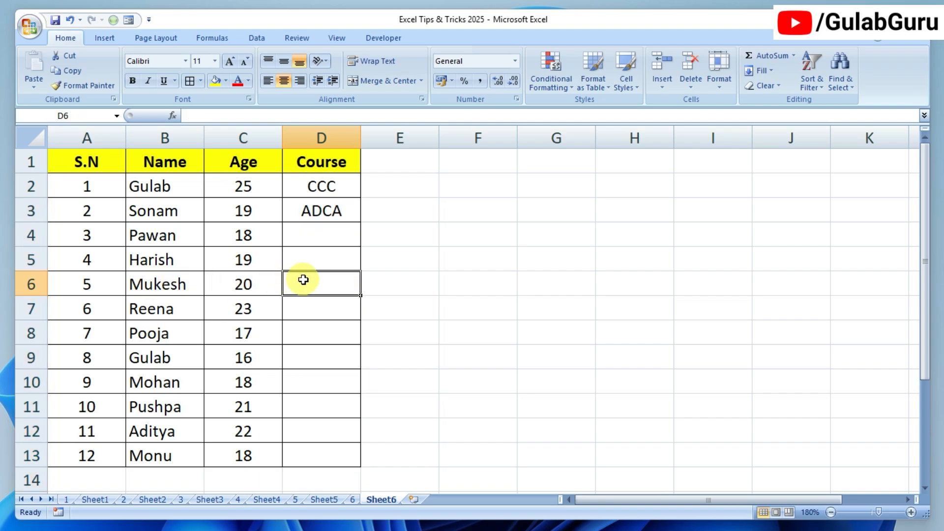
type("AD")
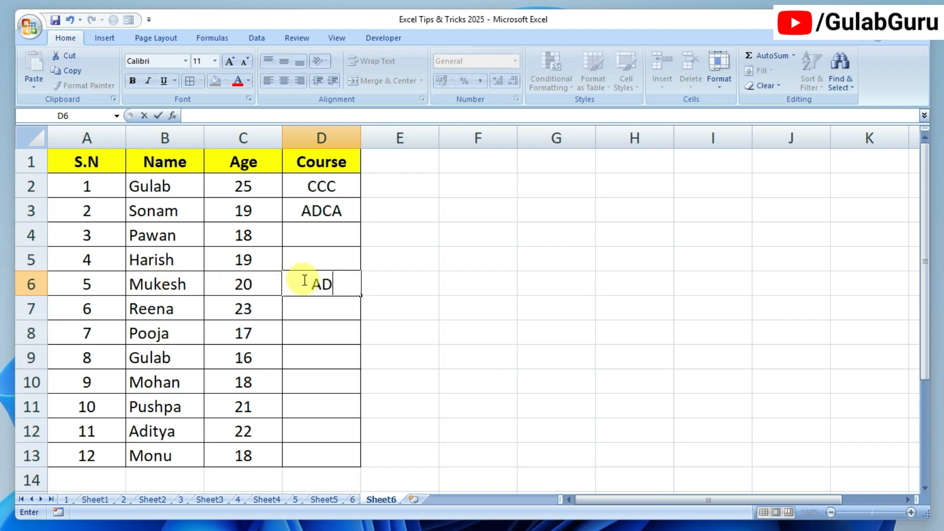
type("C")
key("Return")
type("CC")
key("Return")
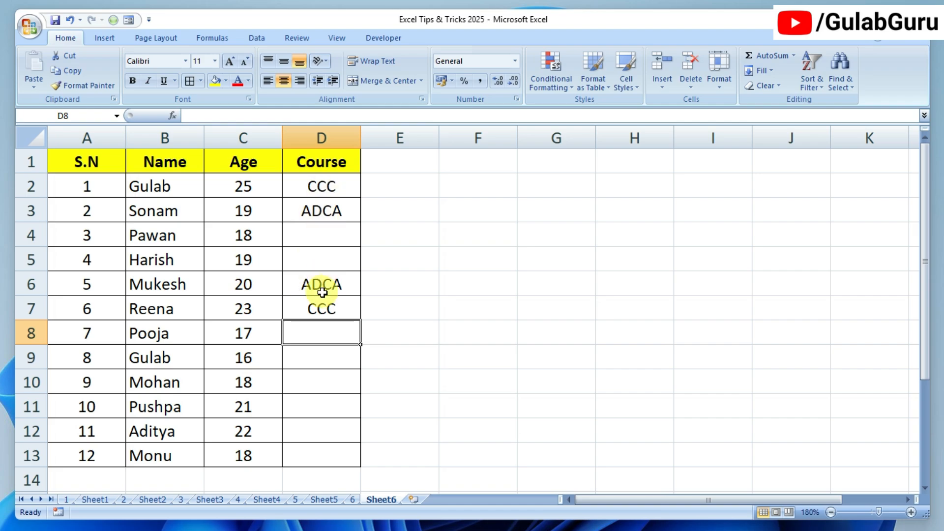
- Clear the course entries in D6:D7
left_click(316, 261)
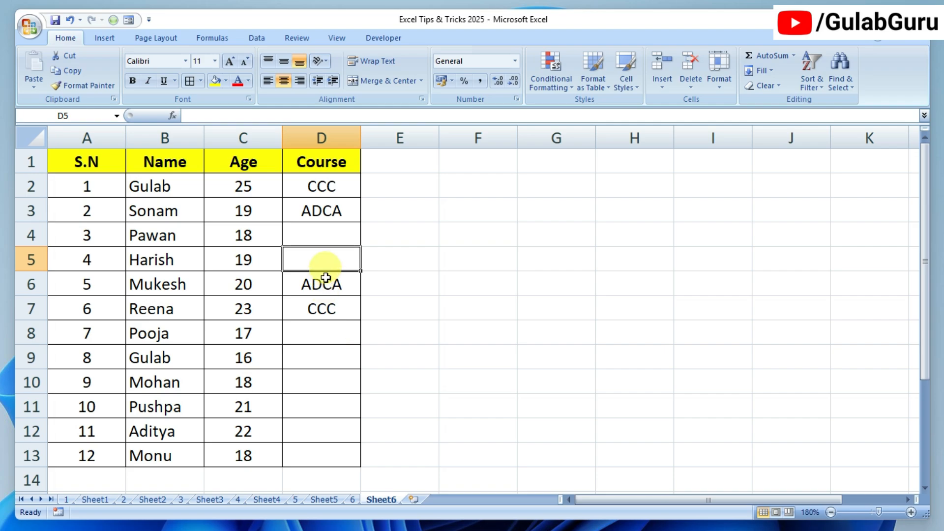
left_click_drag(320, 277, 326, 306)
key("Delete")
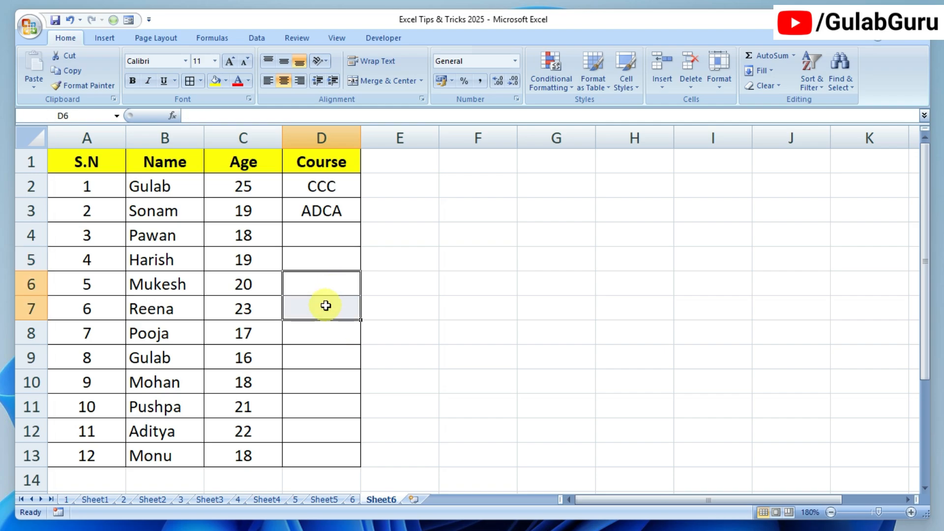
- Examine the list of courses in J3:J8 beside the student table
left_click(331, 237)
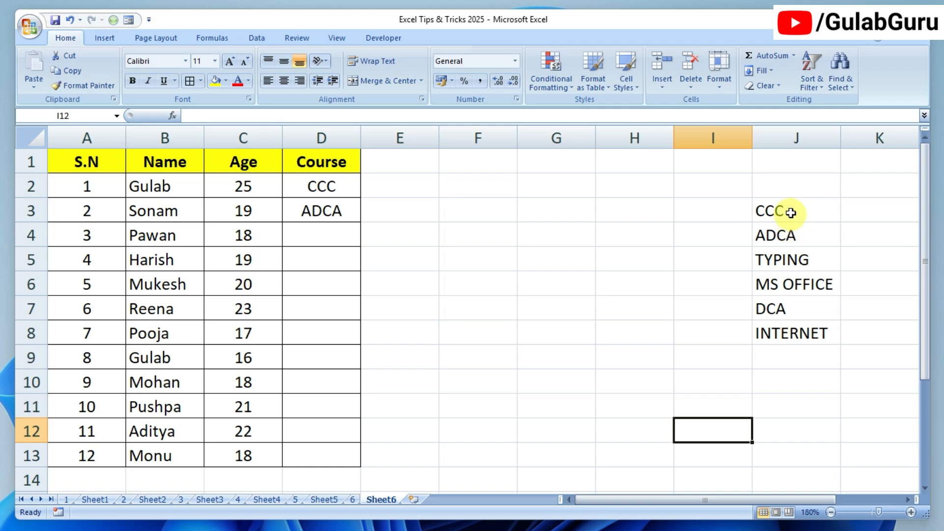
left_click_drag(784, 211, 793, 326)
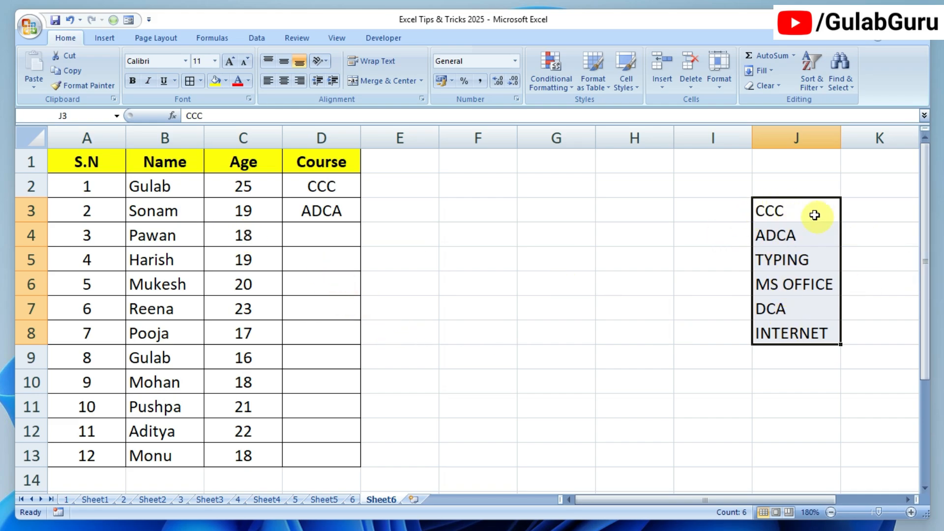
left_click_drag(814, 213, 804, 326)
left_click(638, 348)
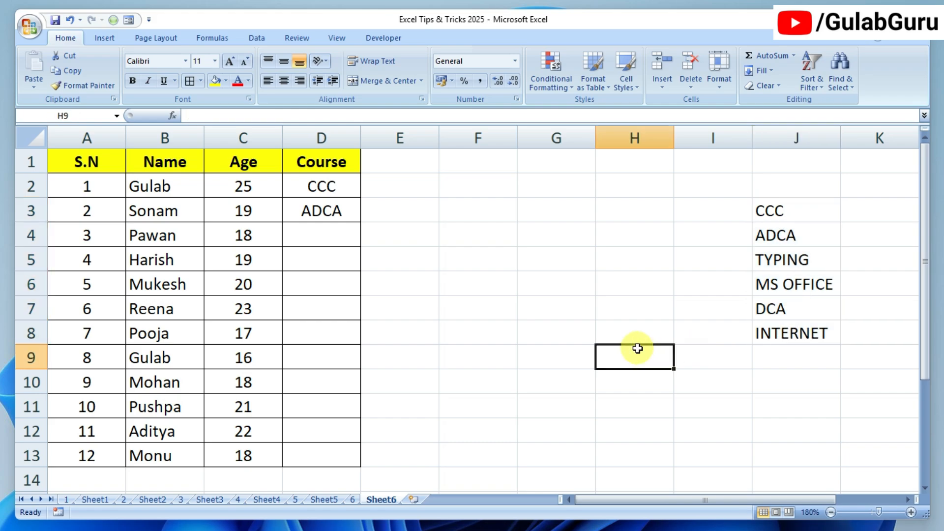
- Clear the course entries in D2:D3
left_click(334, 237)
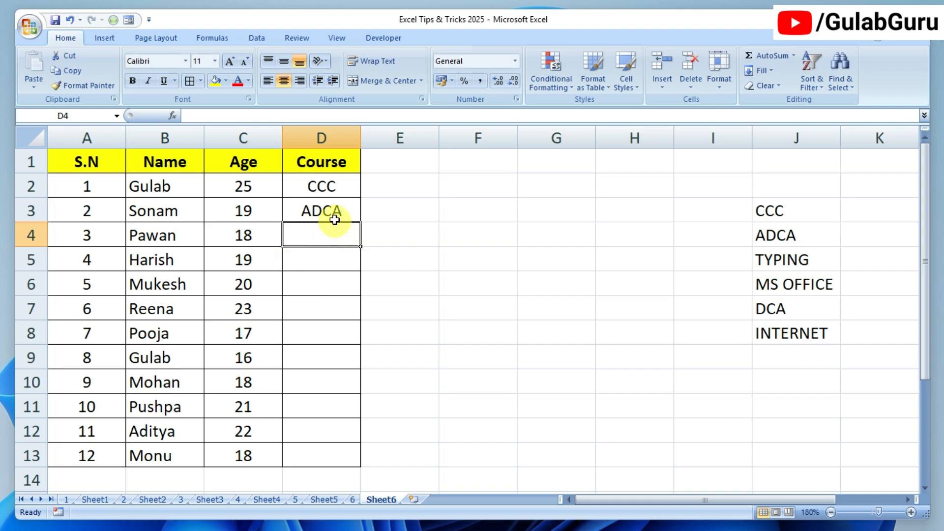
left_click(320, 185)
left_click_drag(320, 186, 322, 211)
key("Delete")
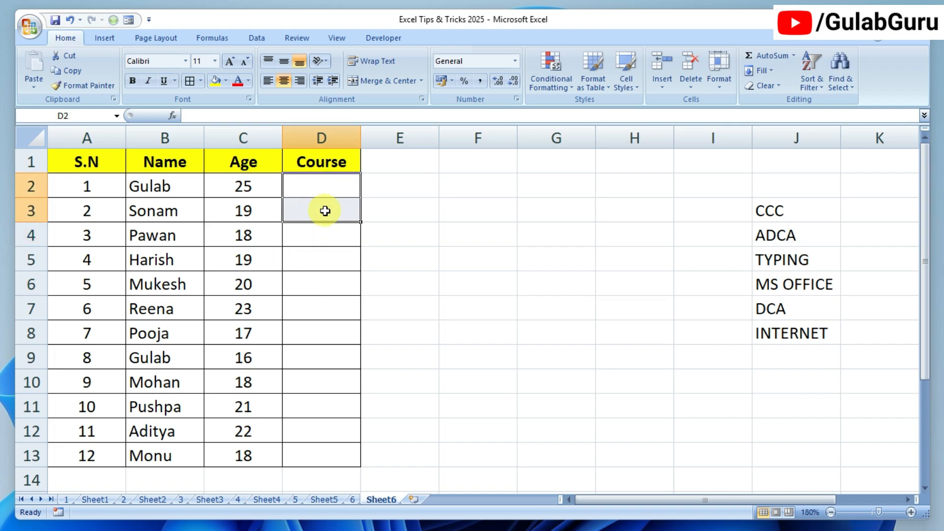
- Start a data validation rule for cell D2 that allows only values from a List
left_click(316, 191)
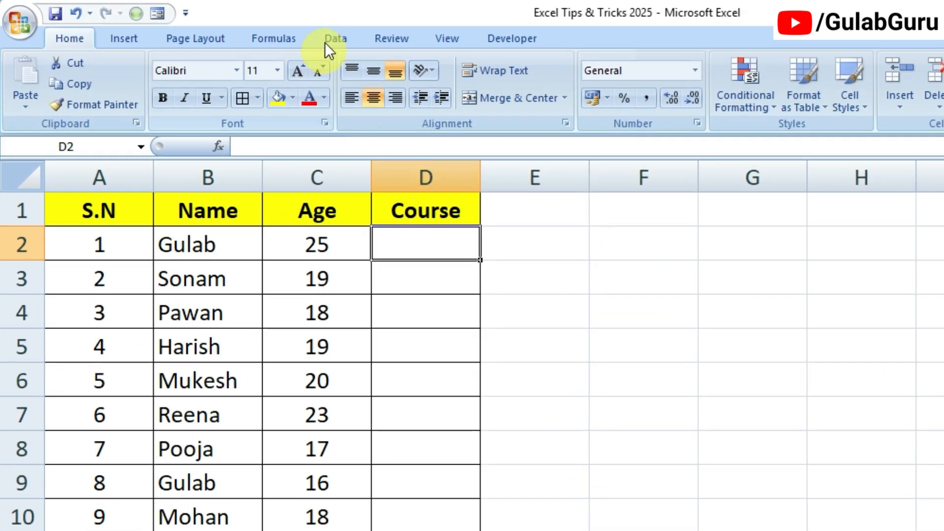
left_click(254, 38)
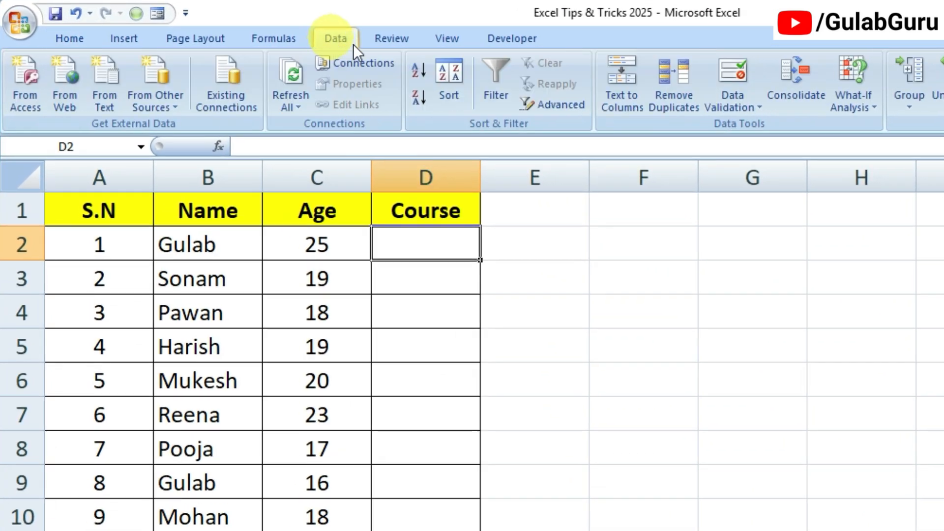
left_click(755, 106)
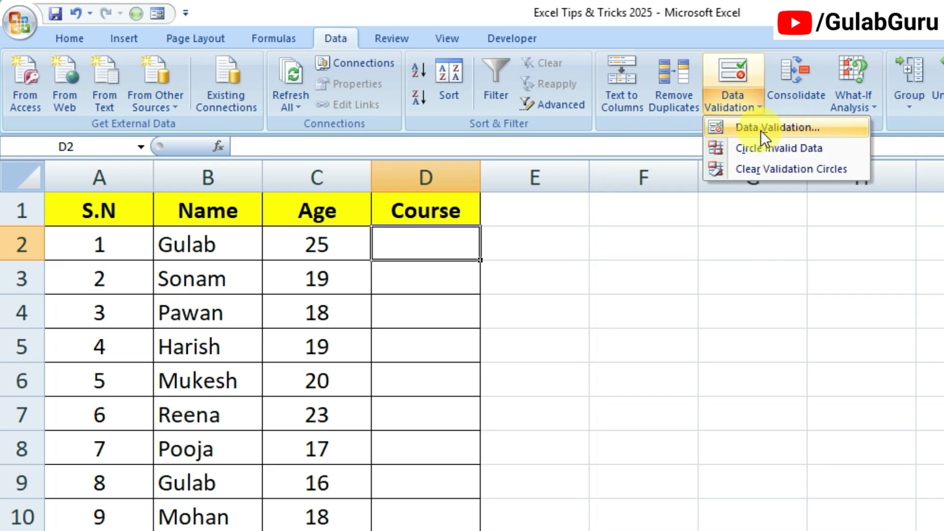
left_click(761, 129)
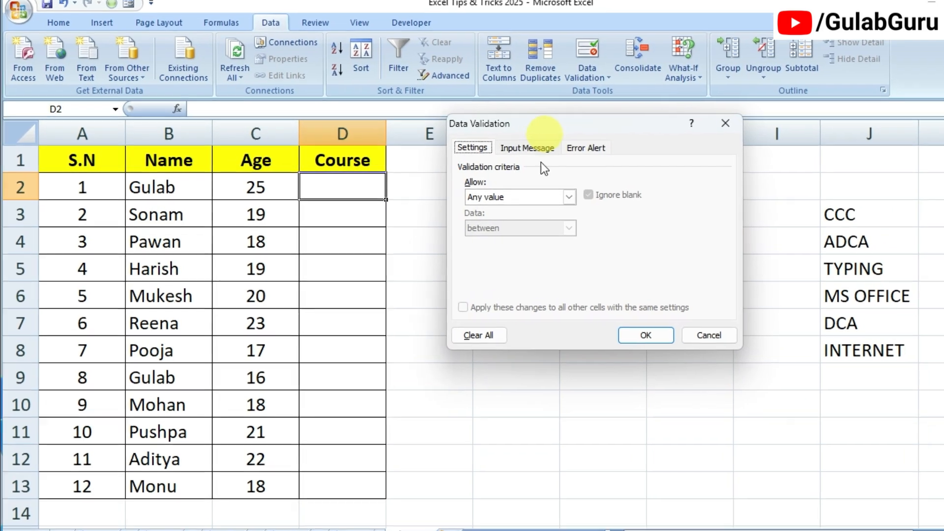
left_click(569, 196)
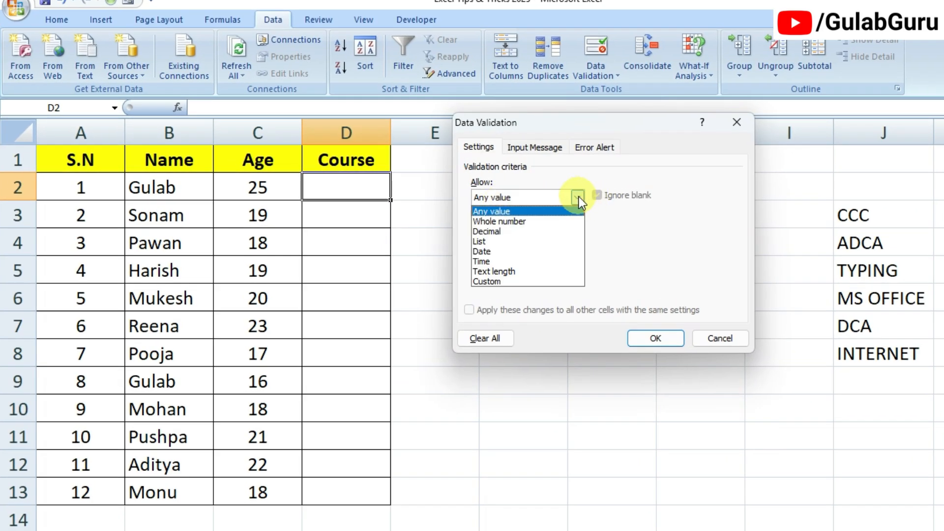
left_click(475, 241)
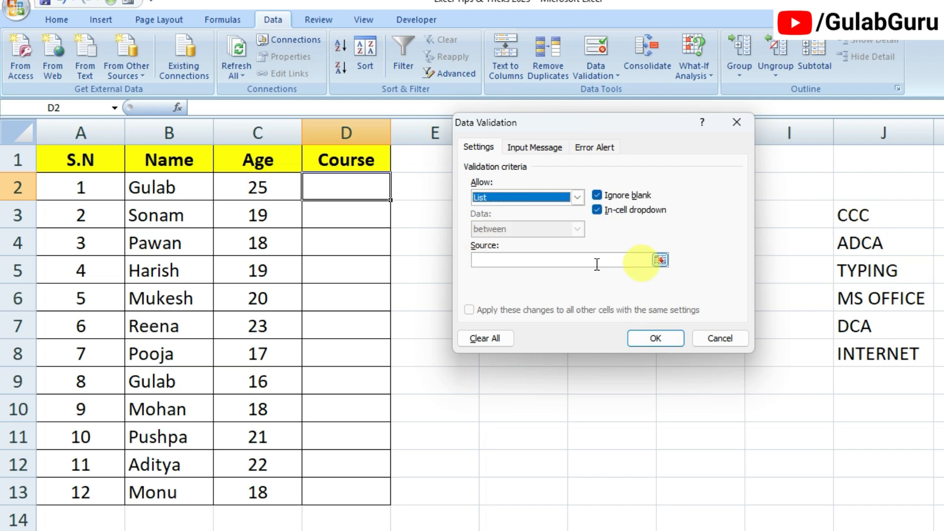
- Try entering CCC,ADCA, manually as the validation list source and erase it again
left_click(521, 260)
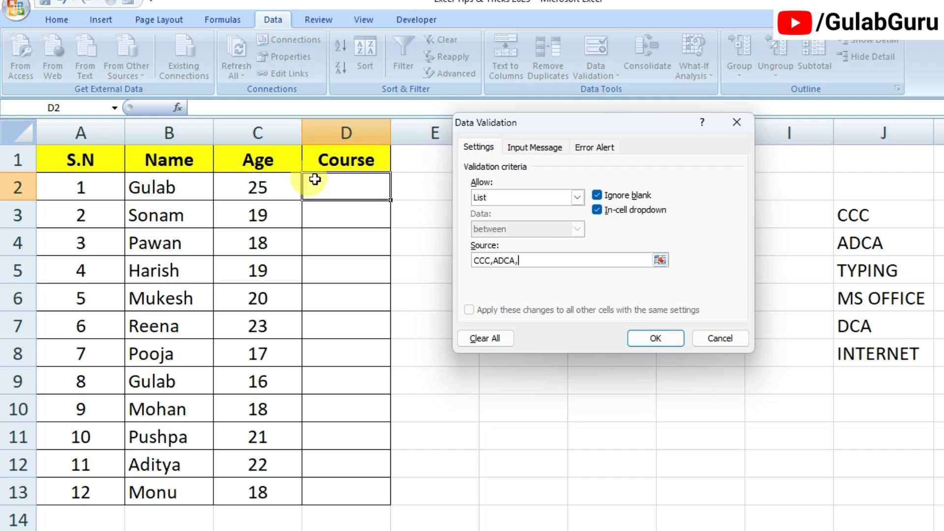
double_click(530, 264)
key("BackSpace")
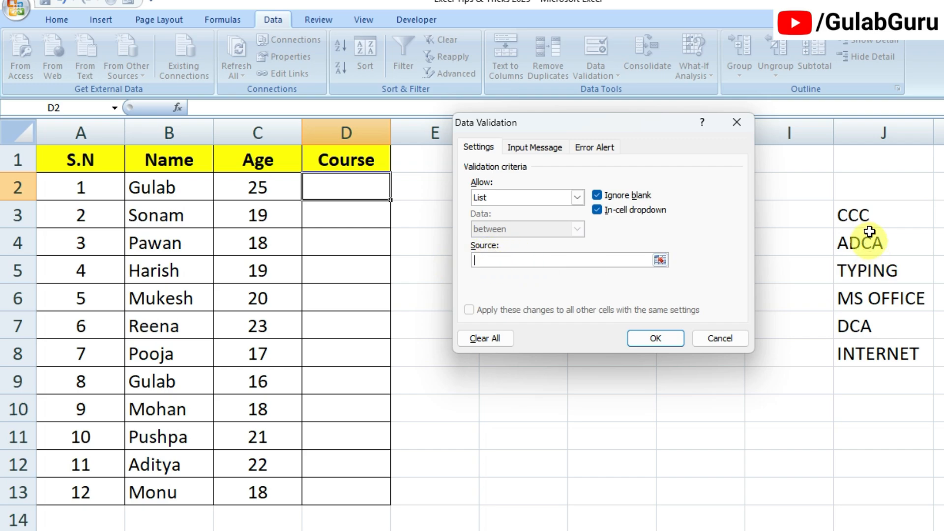
- Set the validation list source to =$J$3:$J$8 and apply the rule to D2
left_click_drag(864, 217, 886, 347)
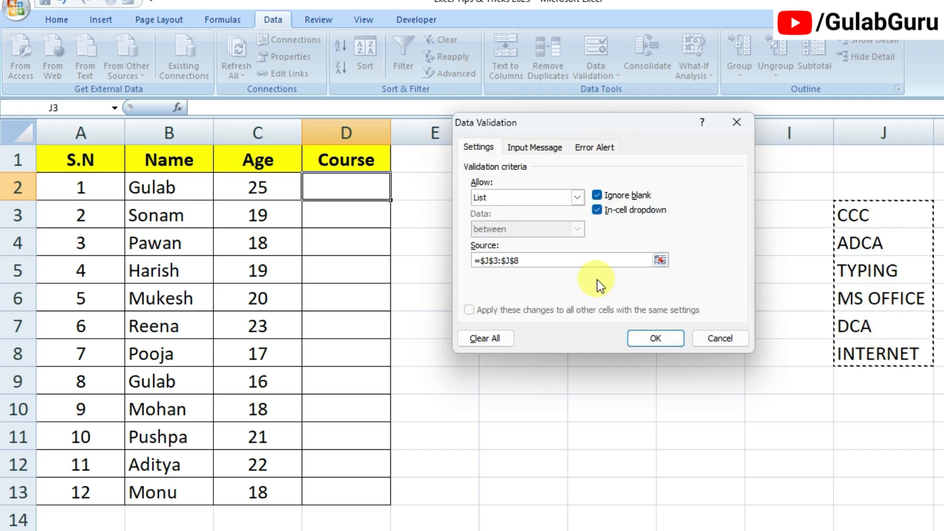
left_click(661, 337)
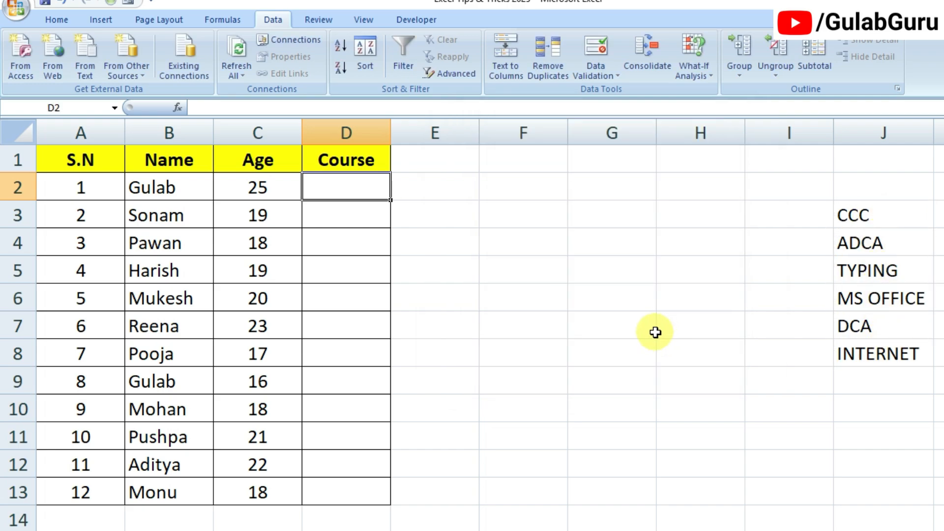
- Review the course options in D2's dropdown and check whether D3:D5 offer a dropdown too
left_click(371, 189)
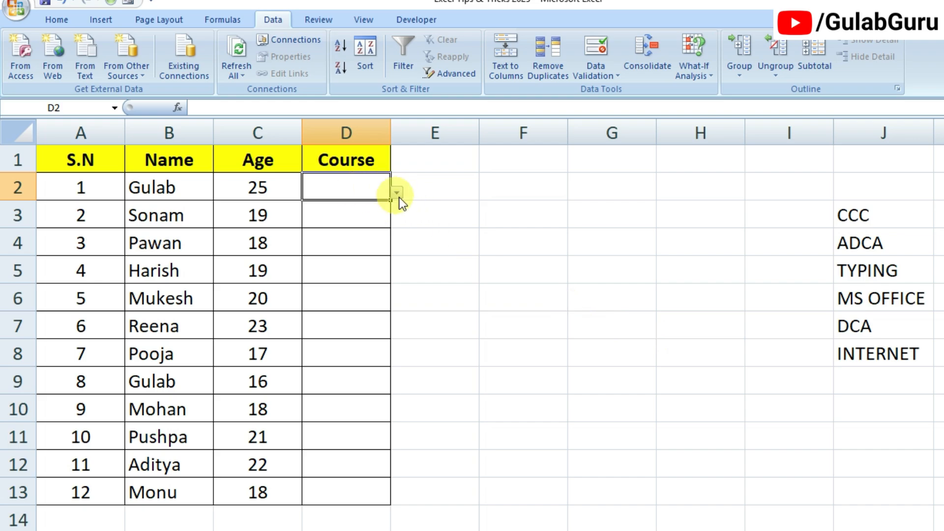
left_click(398, 194)
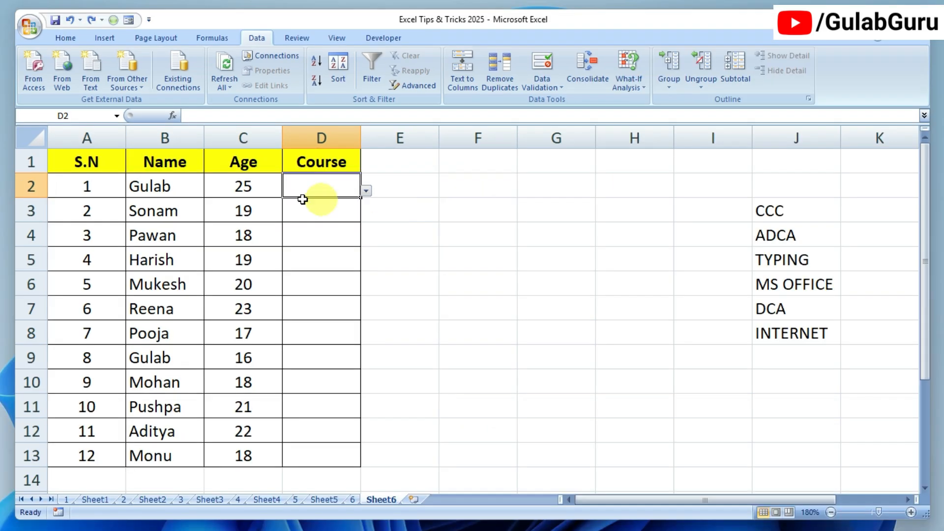
left_click(367, 191)
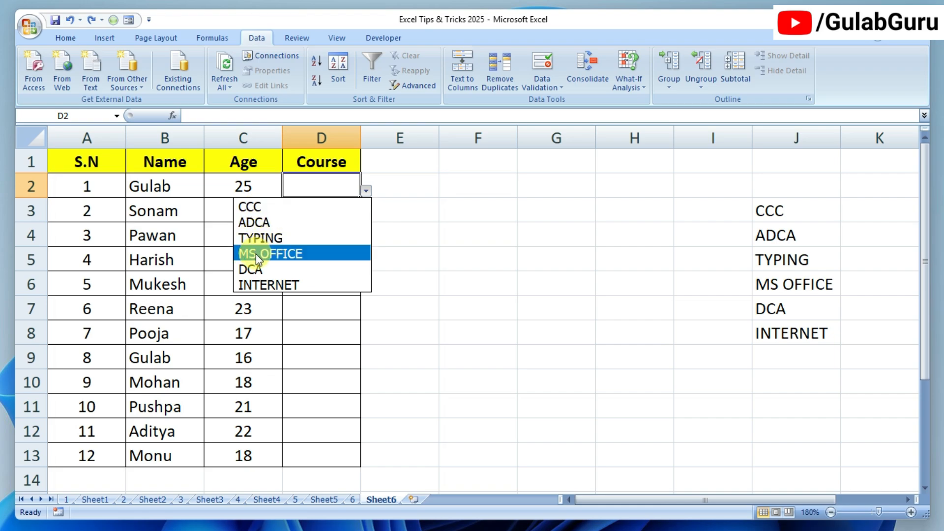
key("Escape")
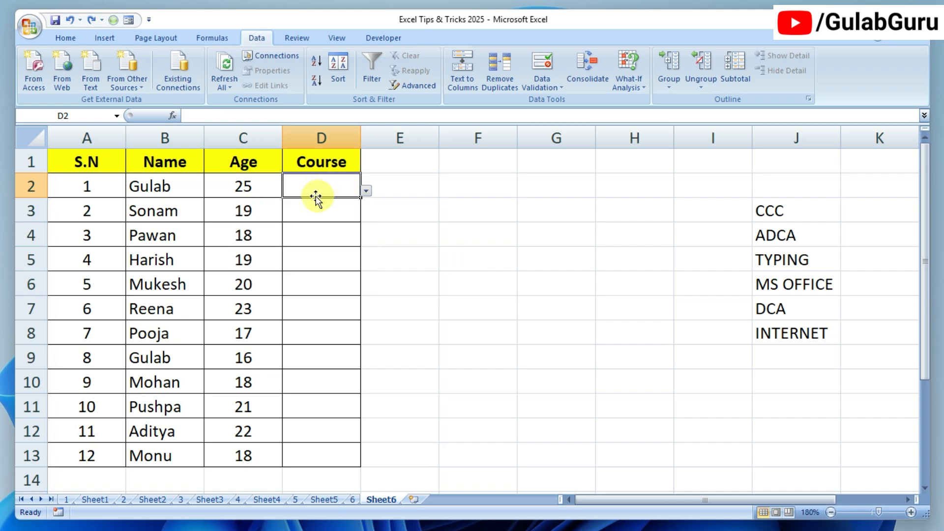
left_click(365, 191)
key("Escape")
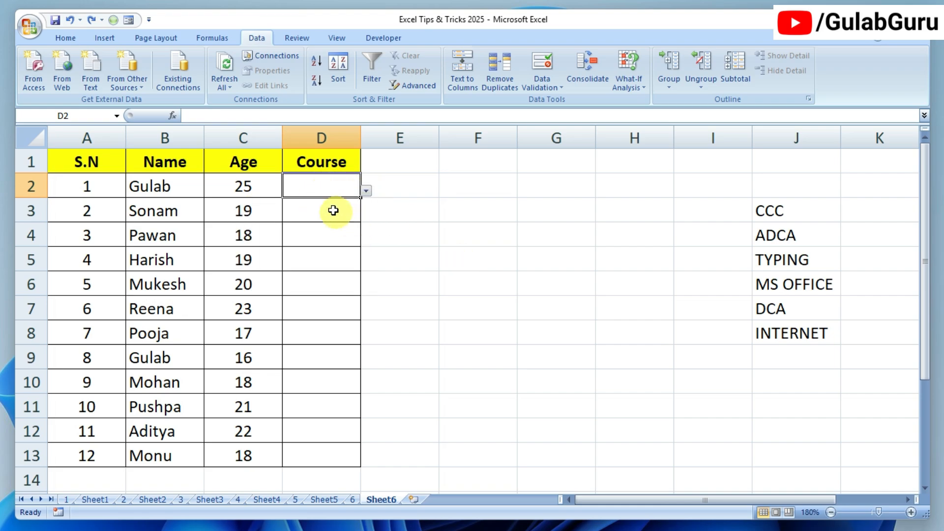
left_click(334, 210)
left_click(333, 235)
left_click(330, 258)
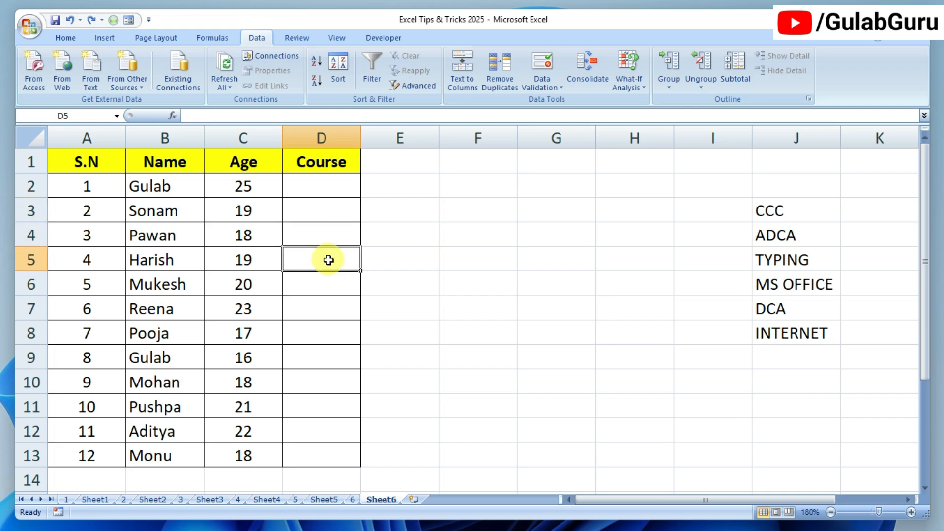
- Fill D2's dropdown validation down the Course column through D13
left_click(335, 192)
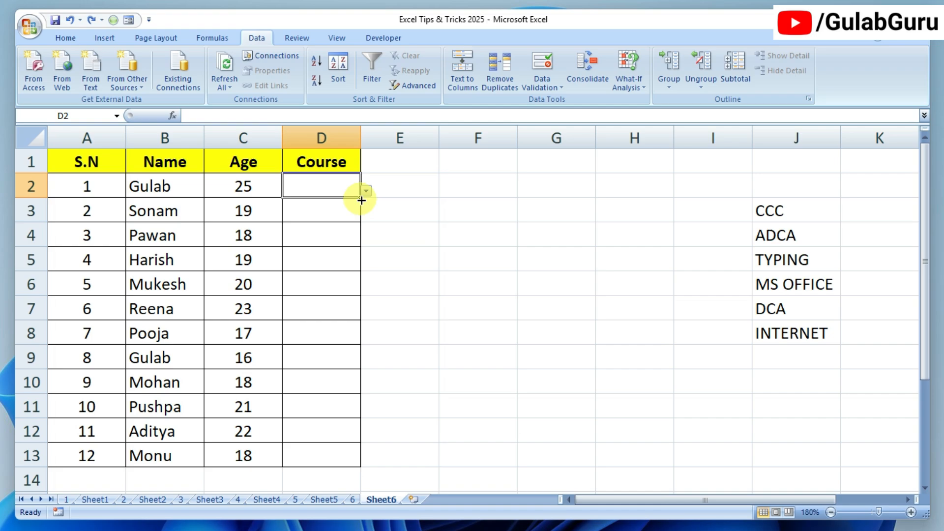
left_click_drag(658, 149, 657, 498)
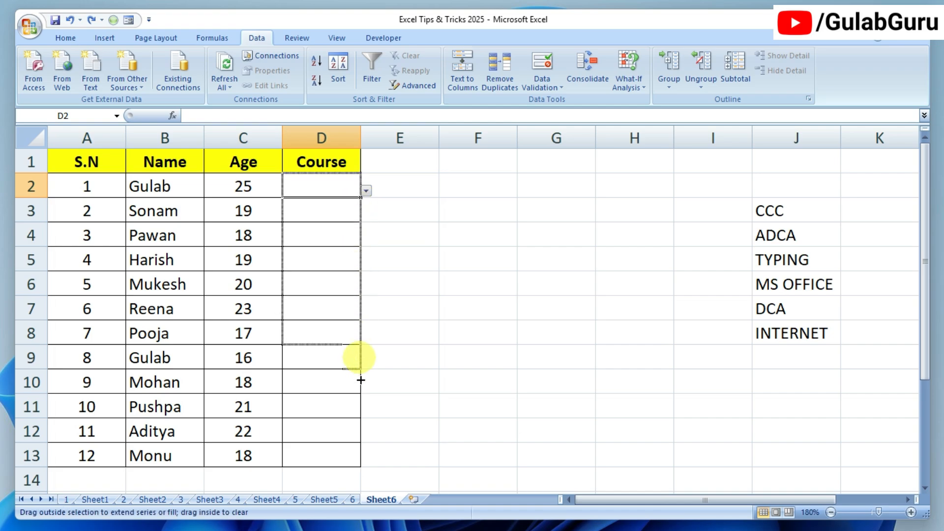
left_click_drag(361, 380, 361, 461)
left_click(429, 347)
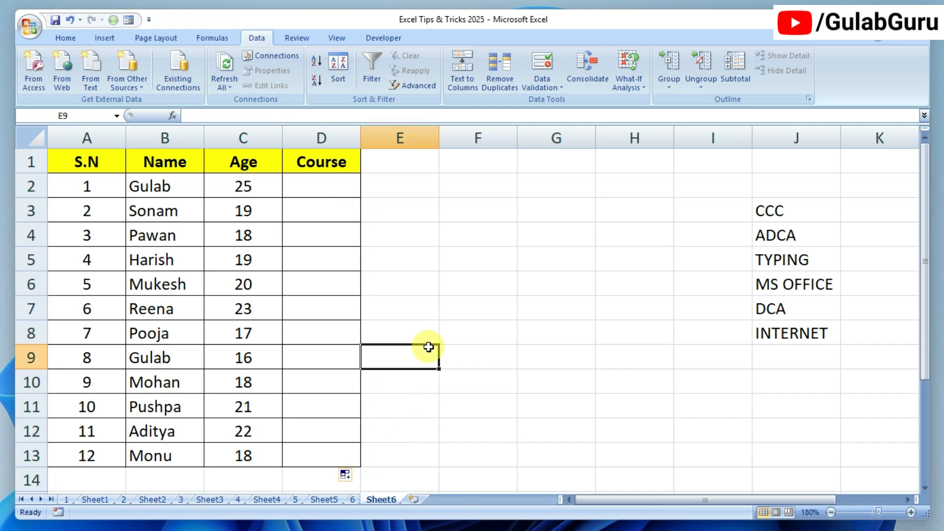
- Check the Course cells D3 to D6 for the copied dropdown
left_click(344, 244)
left_click(342, 210)
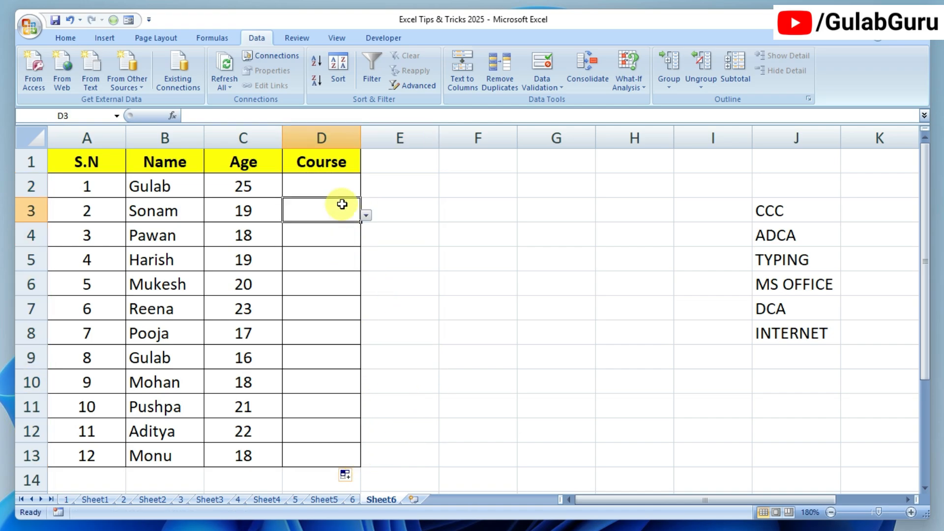
left_click(343, 257)
left_click(330, 281)
left_click(328, 238)
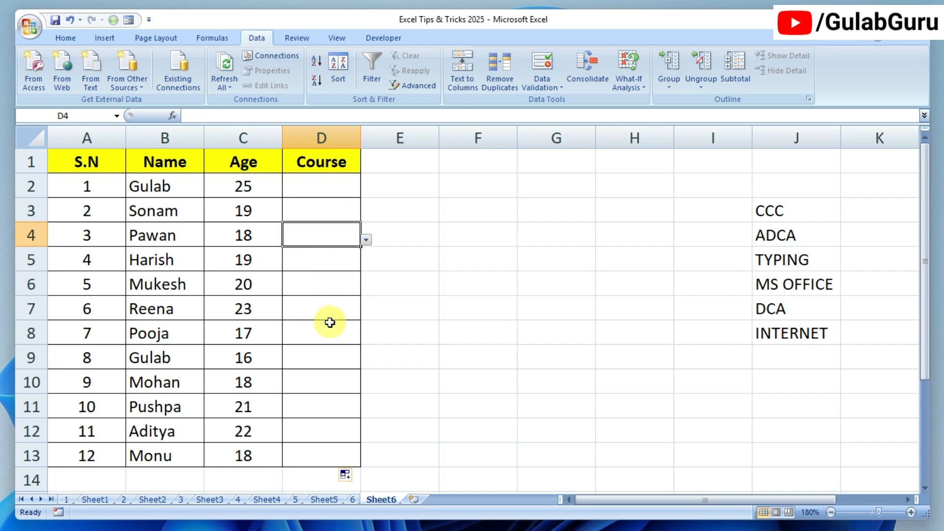
- Choose ADCA for D2 and MS OFFICE for D3 from the Course dropdown lists
left_click(337, 186)
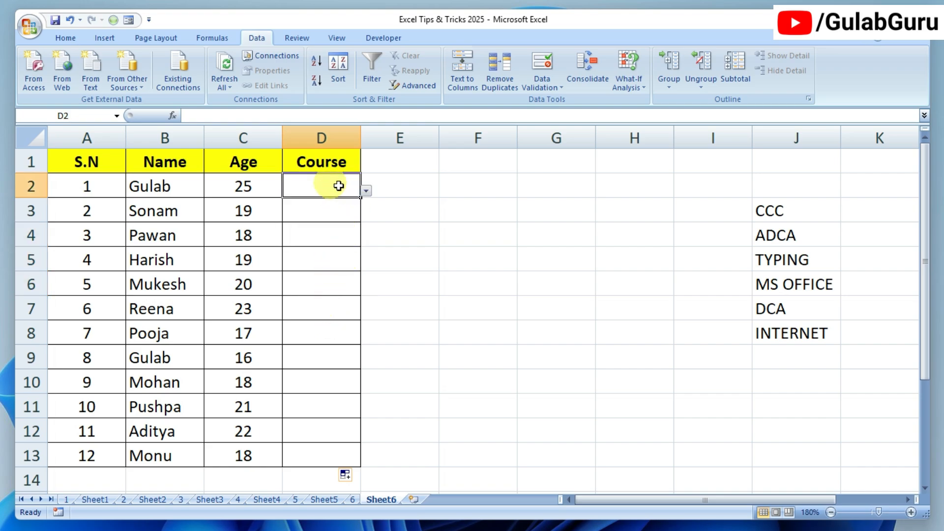
left_click(366, 191)
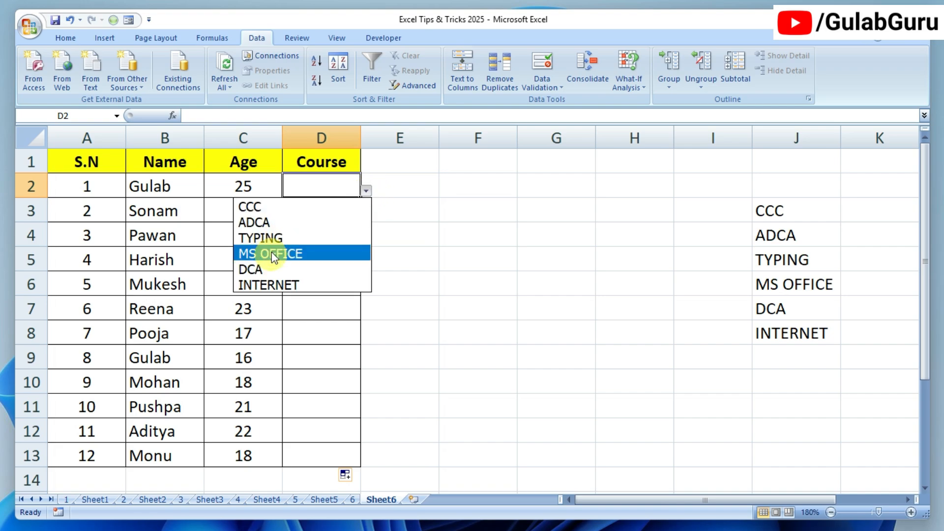
left_click(263, 223)
left_click(330, 212)
left_click(366, 216)
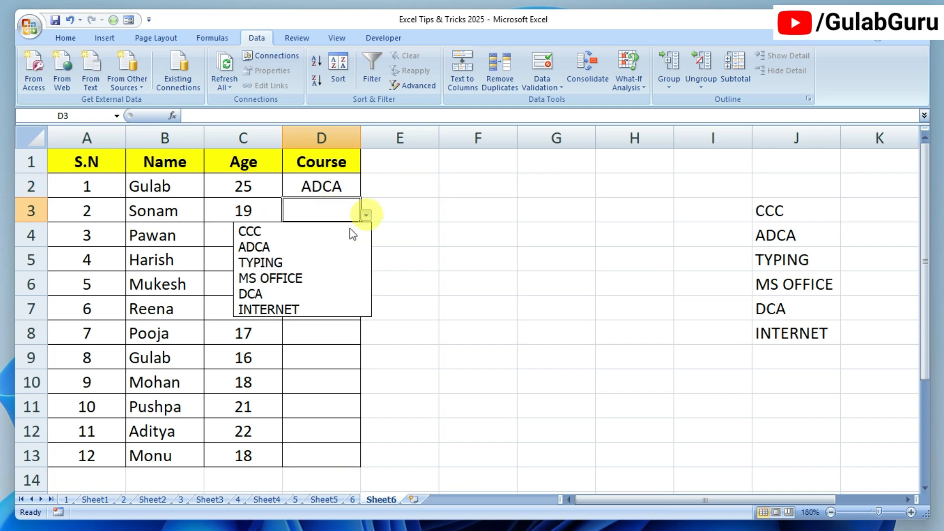
left_click(284, 279)
- Fill Course cells D4 to D6 from their dropdown lists with TYPING, DCA and INTERNET
left_click(322, 241)
left_click(366, 240)
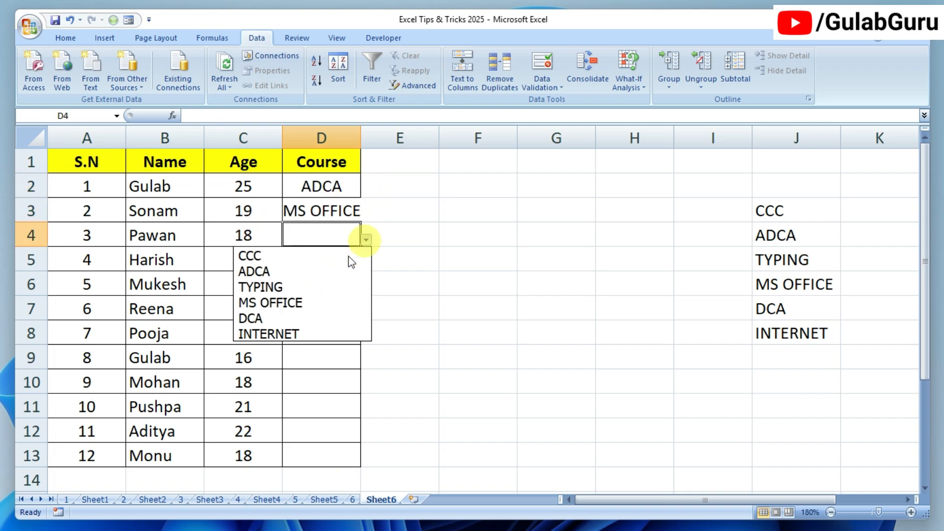
left_click(270, 288)
left_click(329, 260)
left_click(366, 264)
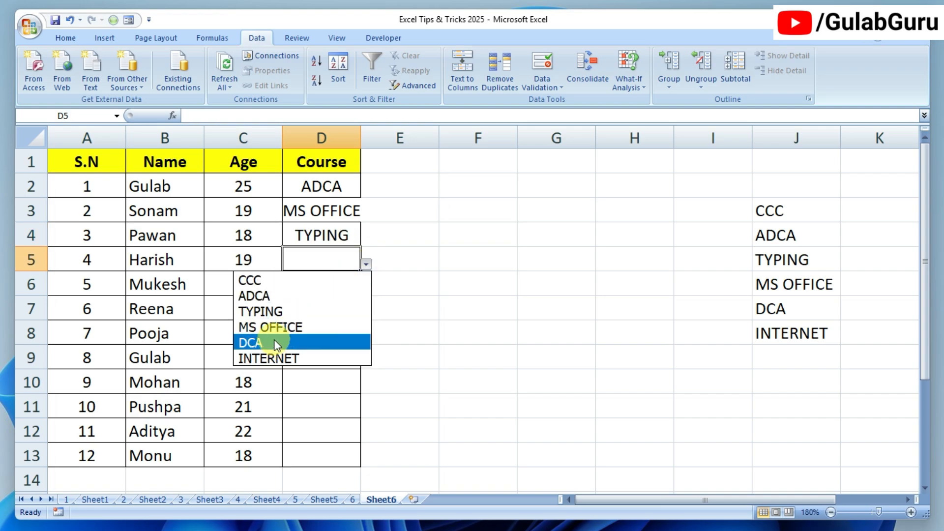
left_click(314, 342)
left_click(330, 287)
left_click(366, 289)
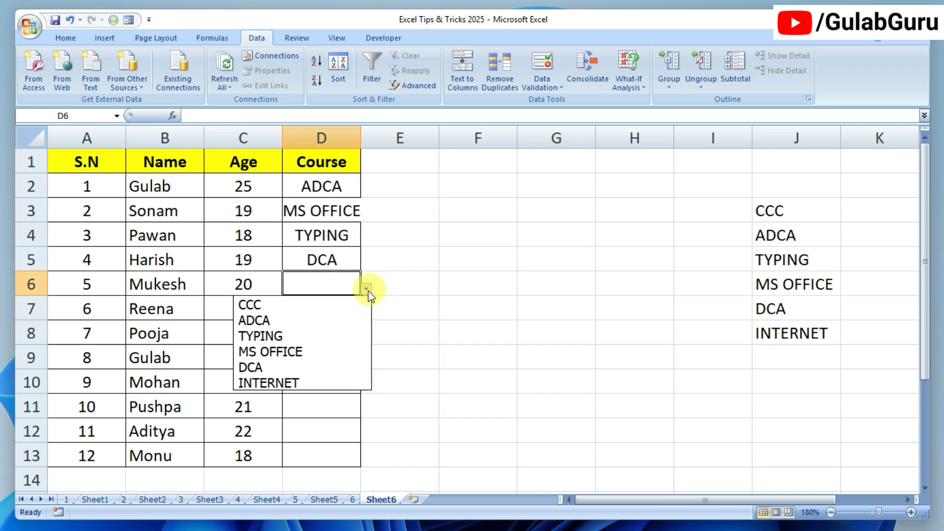
left_click(270, 382)
- AutoFit the width of the Course column to its longest entry
left_click(349, 341)
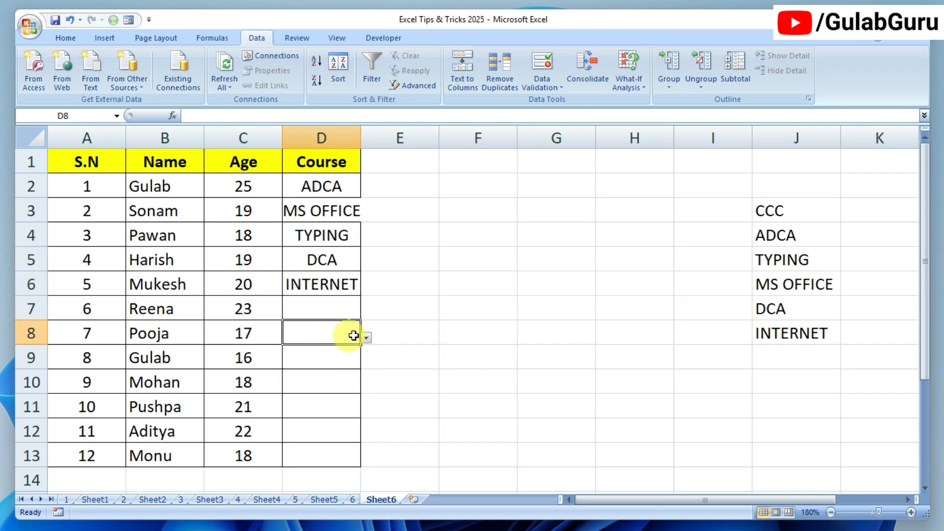
double_click(361, 135)
left_click(323, 309)
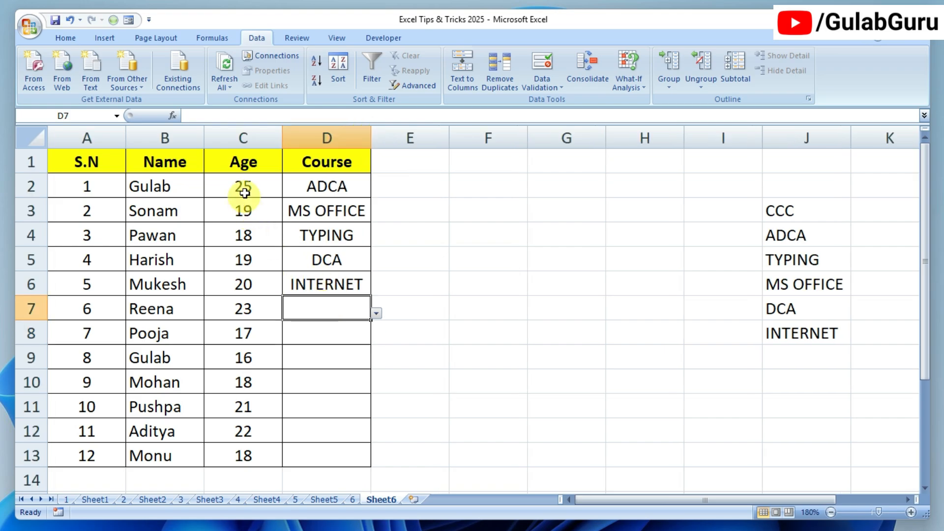
left_click_drag(242, 186, 262, 450)
left_click(323, 332)
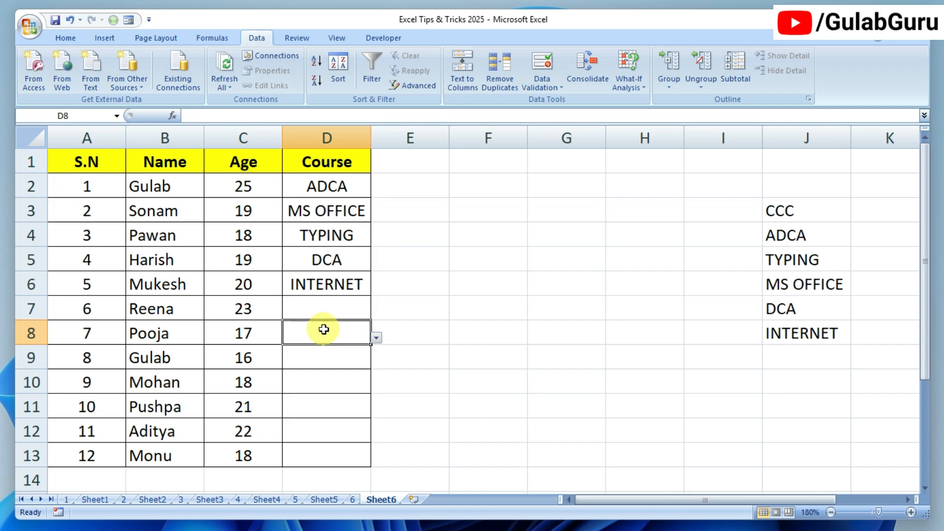
left_click(407, 326)
left_click(488, 314)
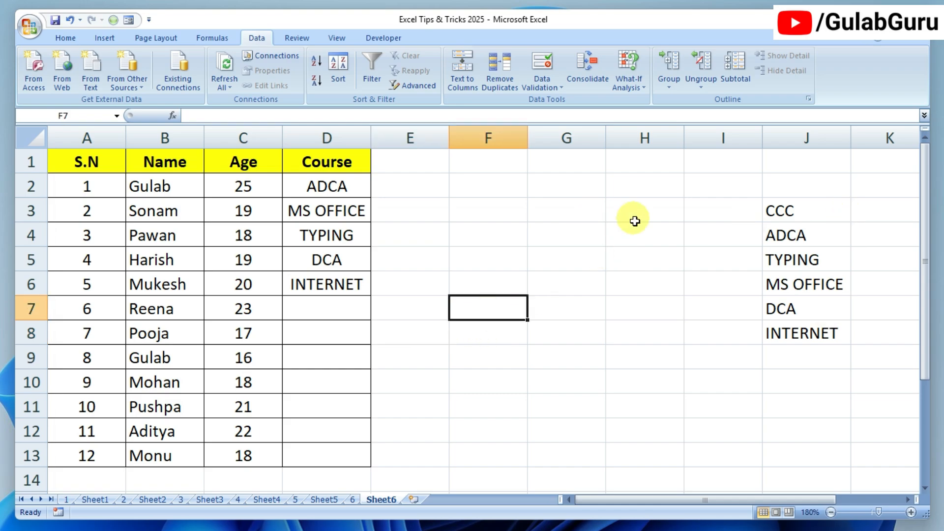